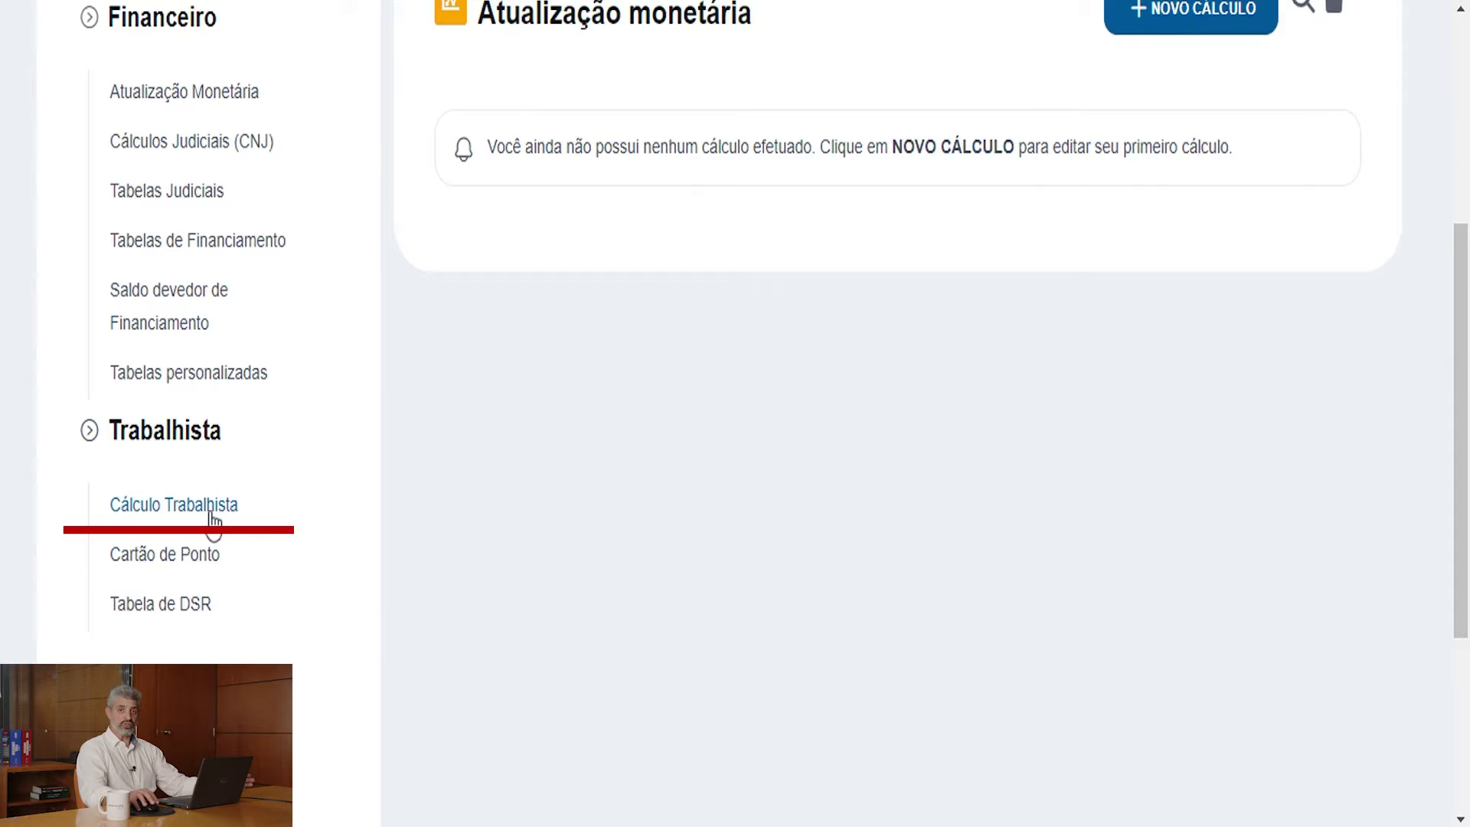
- Create a new Atualização monetária calculation and name it Teste
scroll(377, 433, "up", 5)
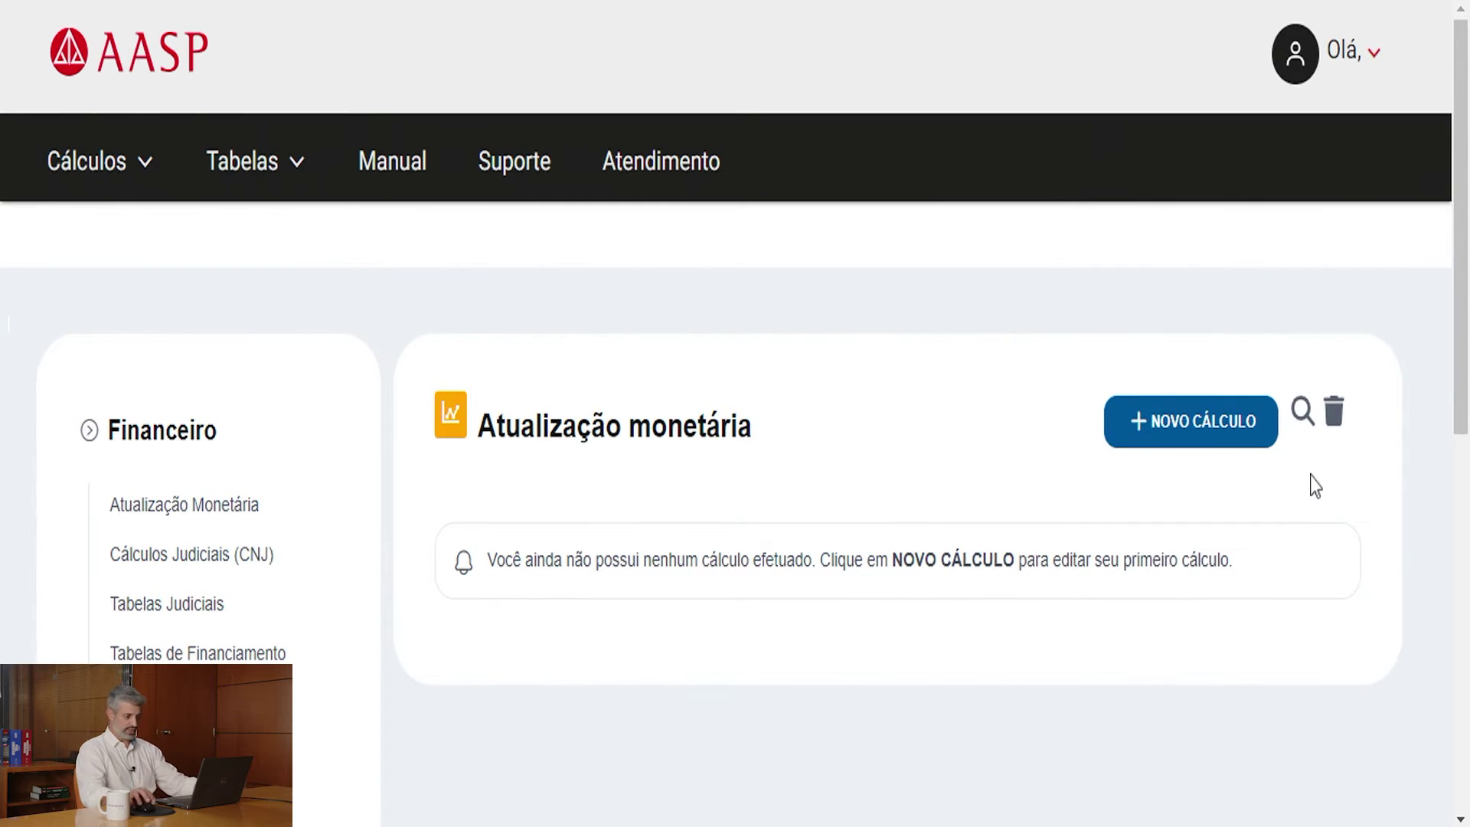
left_click(1180, 437)
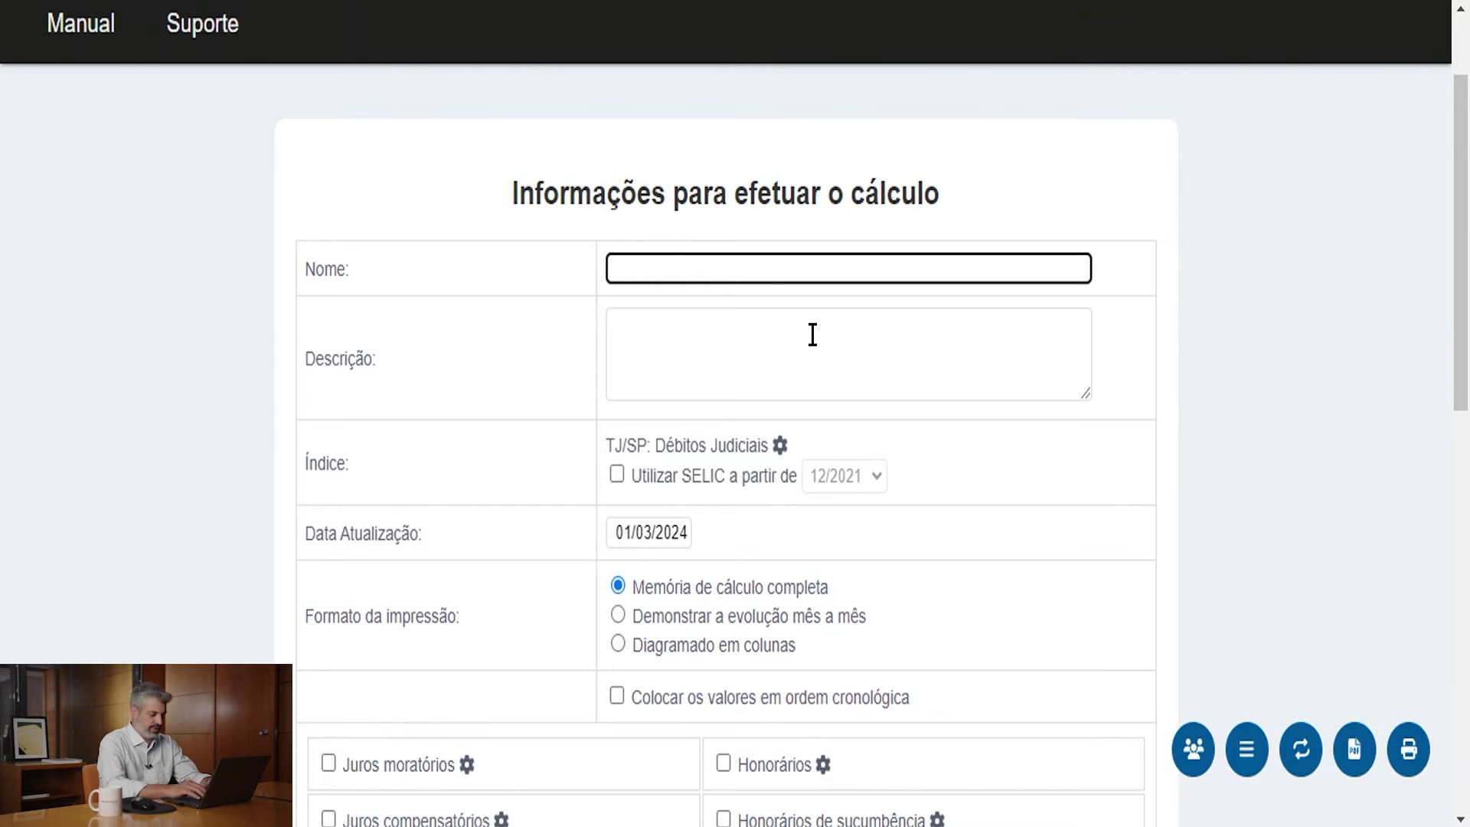
type("Teste")
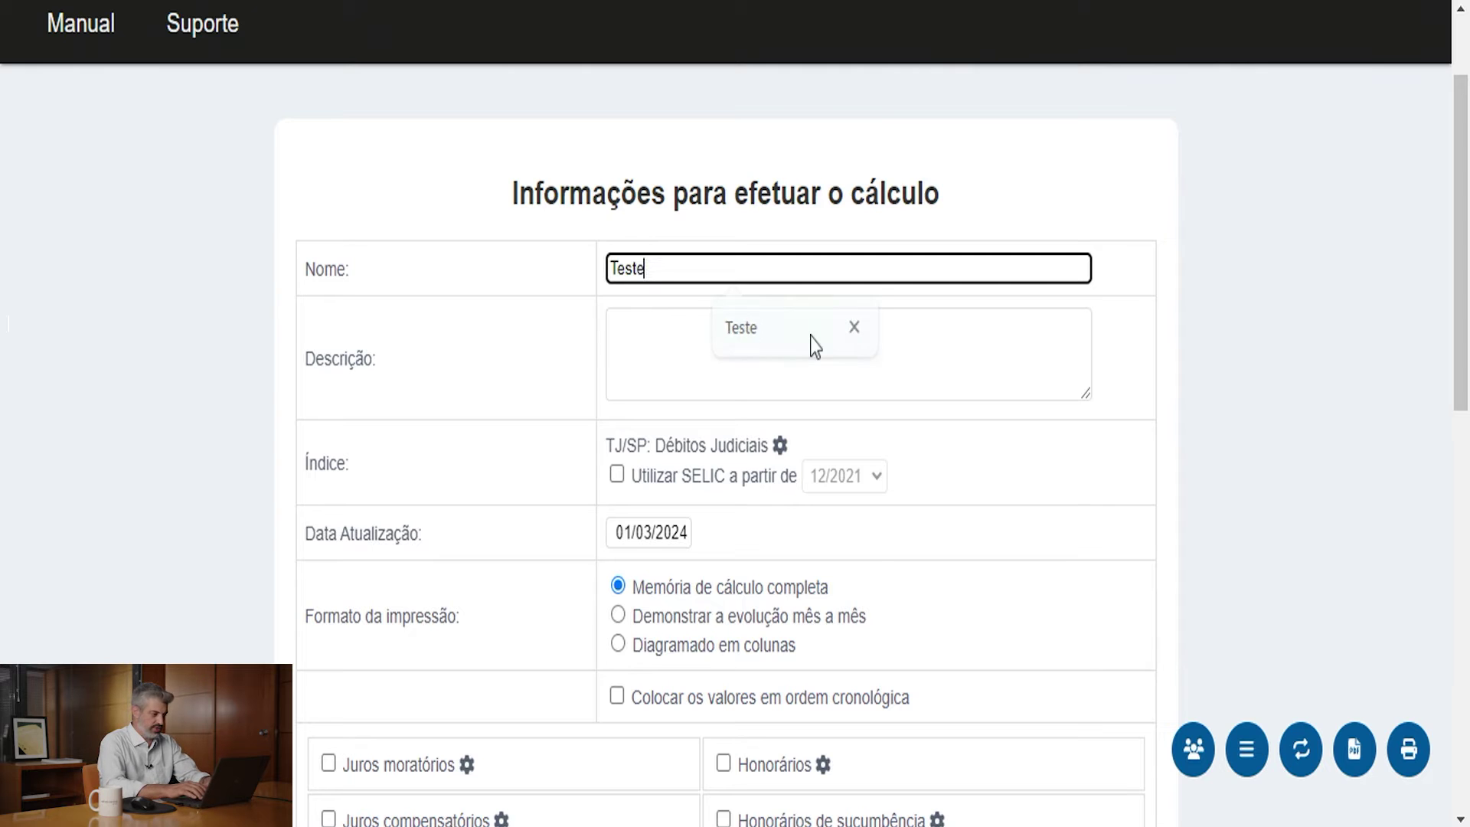
left_click(744, 337)
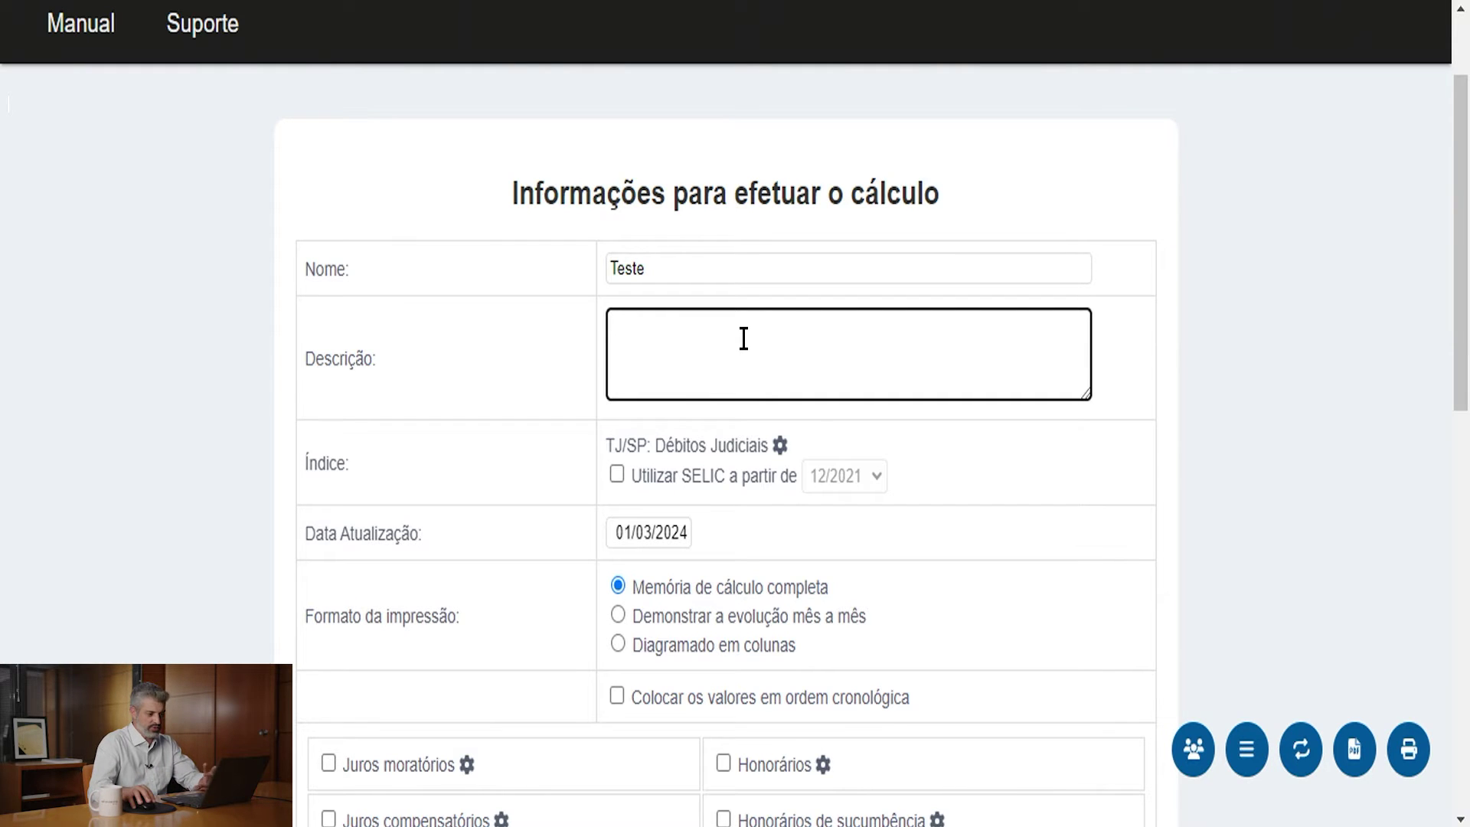
- Browse the single-indexer list and set the calculation's correction index to TJ/SC: Débitos Judiciais
scroll(817, 429, "down", 2)
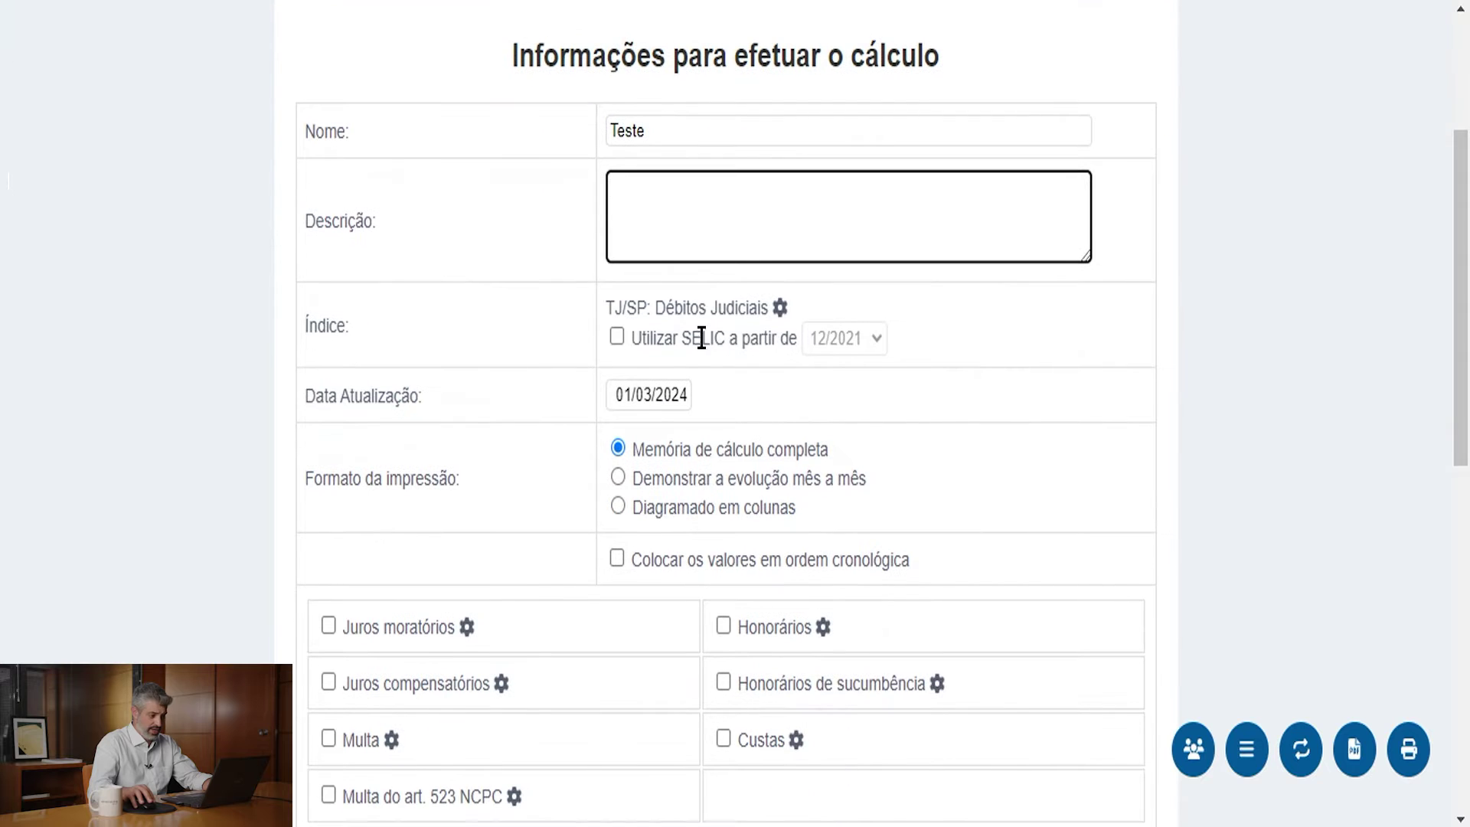
left_click(779, 307)
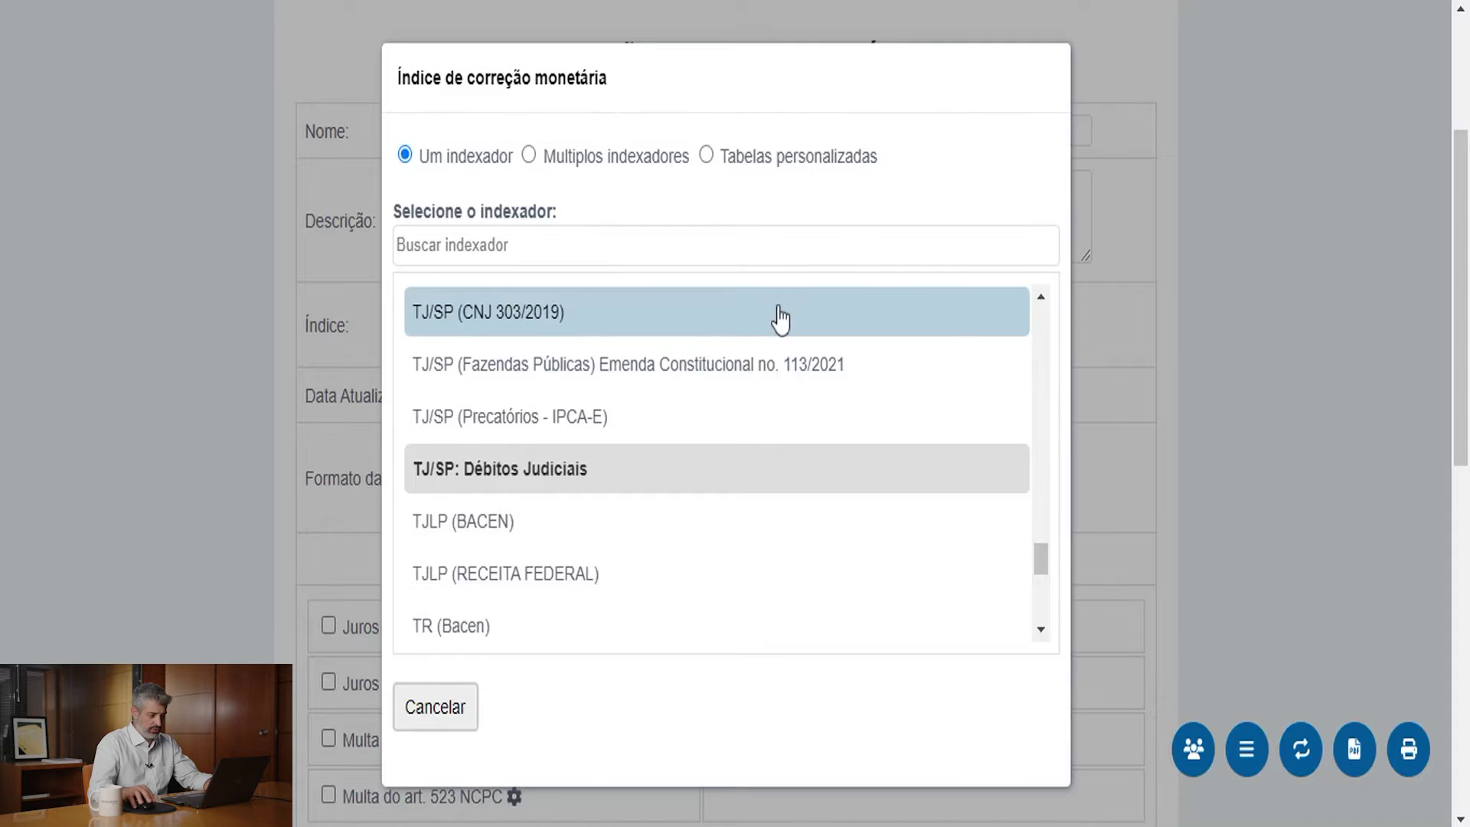
scroll(809, 446, "down", 5)
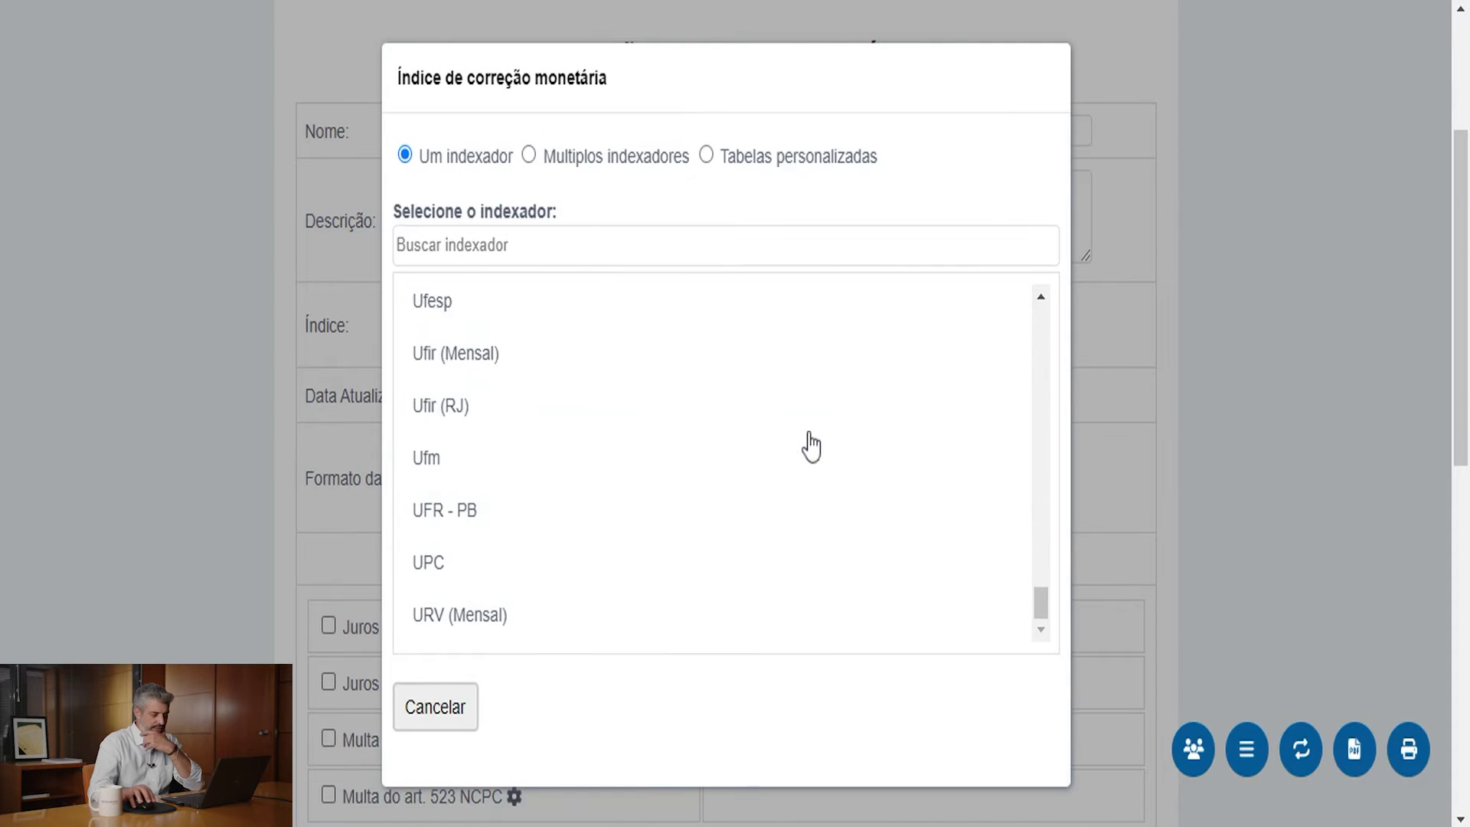
scroll(811, 446, "up", 10)
scroll(718, 440, "down", 5)
scroll(712, 425, "up", 2)
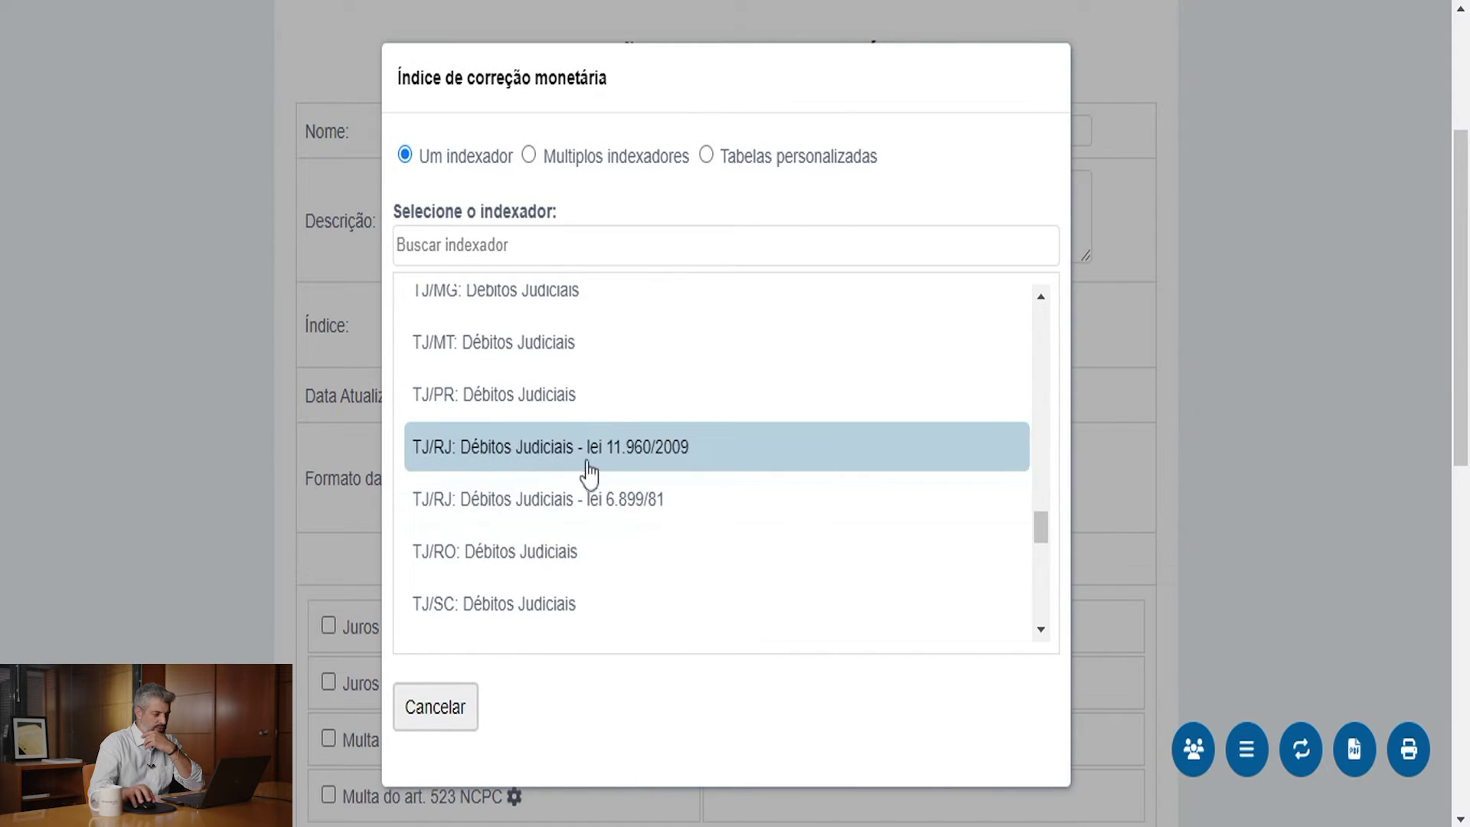
scroll(640, 490, "down", 2)
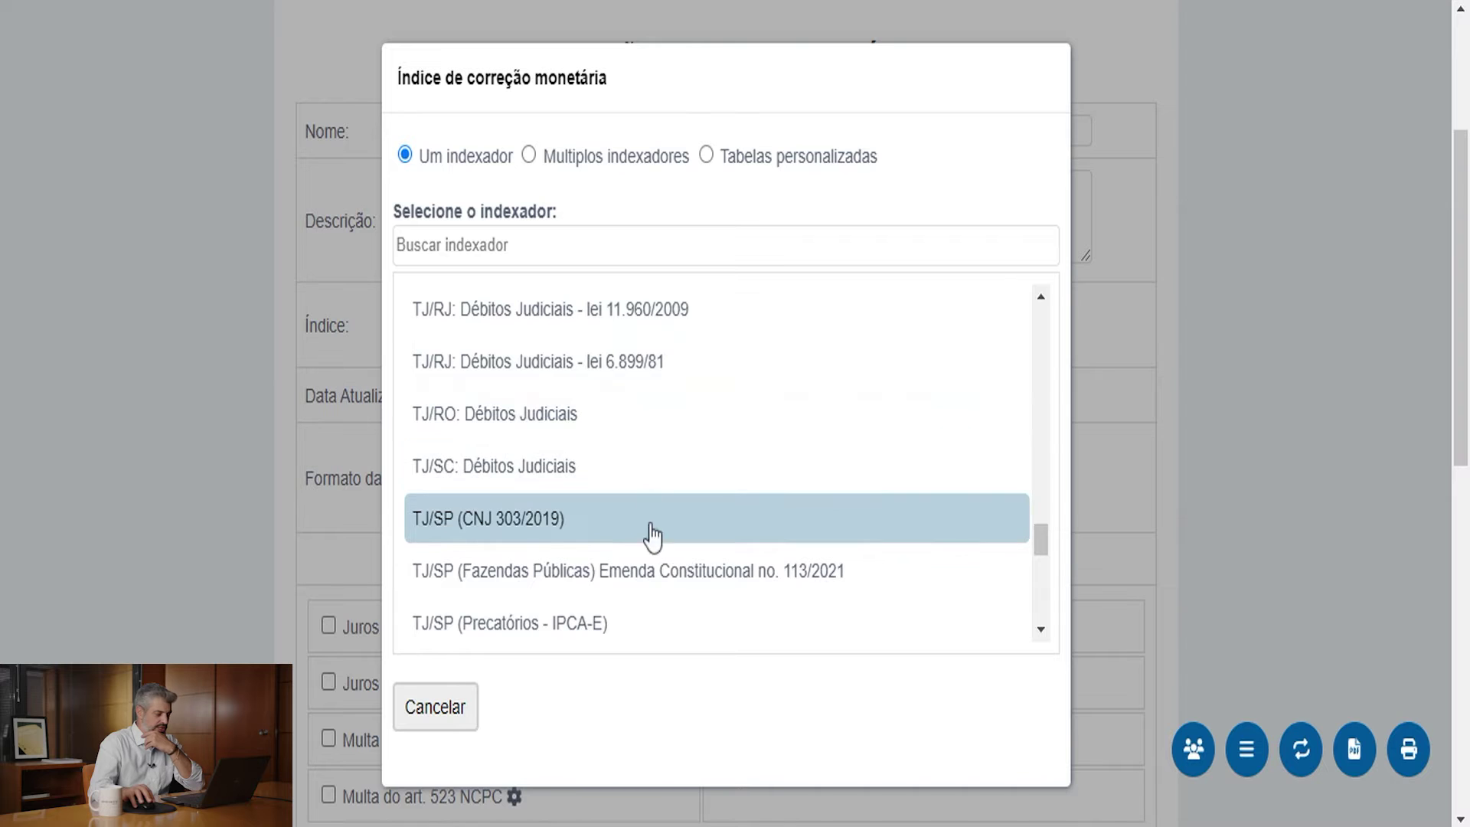
left_click(558, 464)
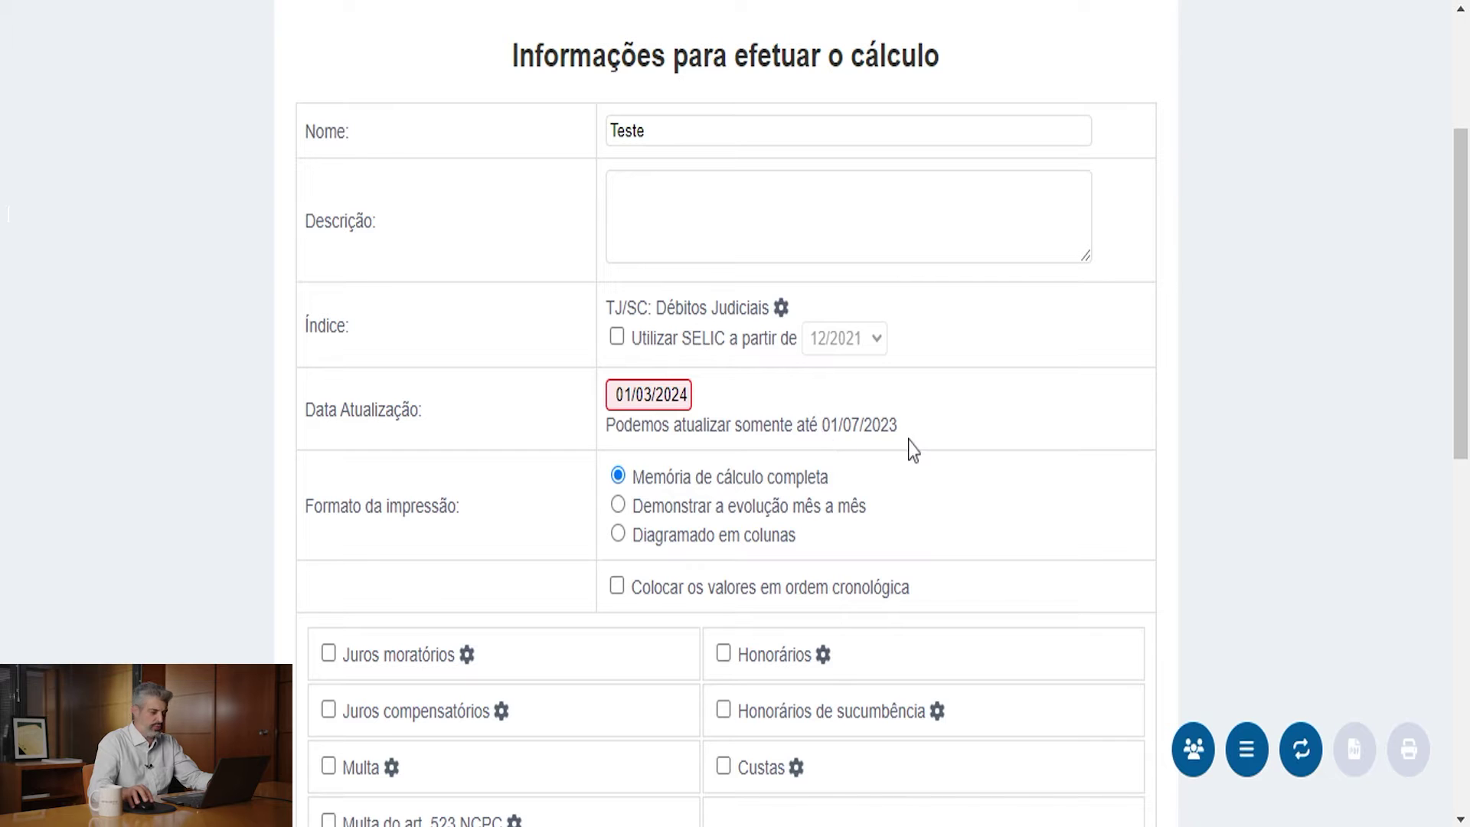
- Set the calculation's correction index back to TJ/SP: Débitos Judiciais
left_click(780, 308)
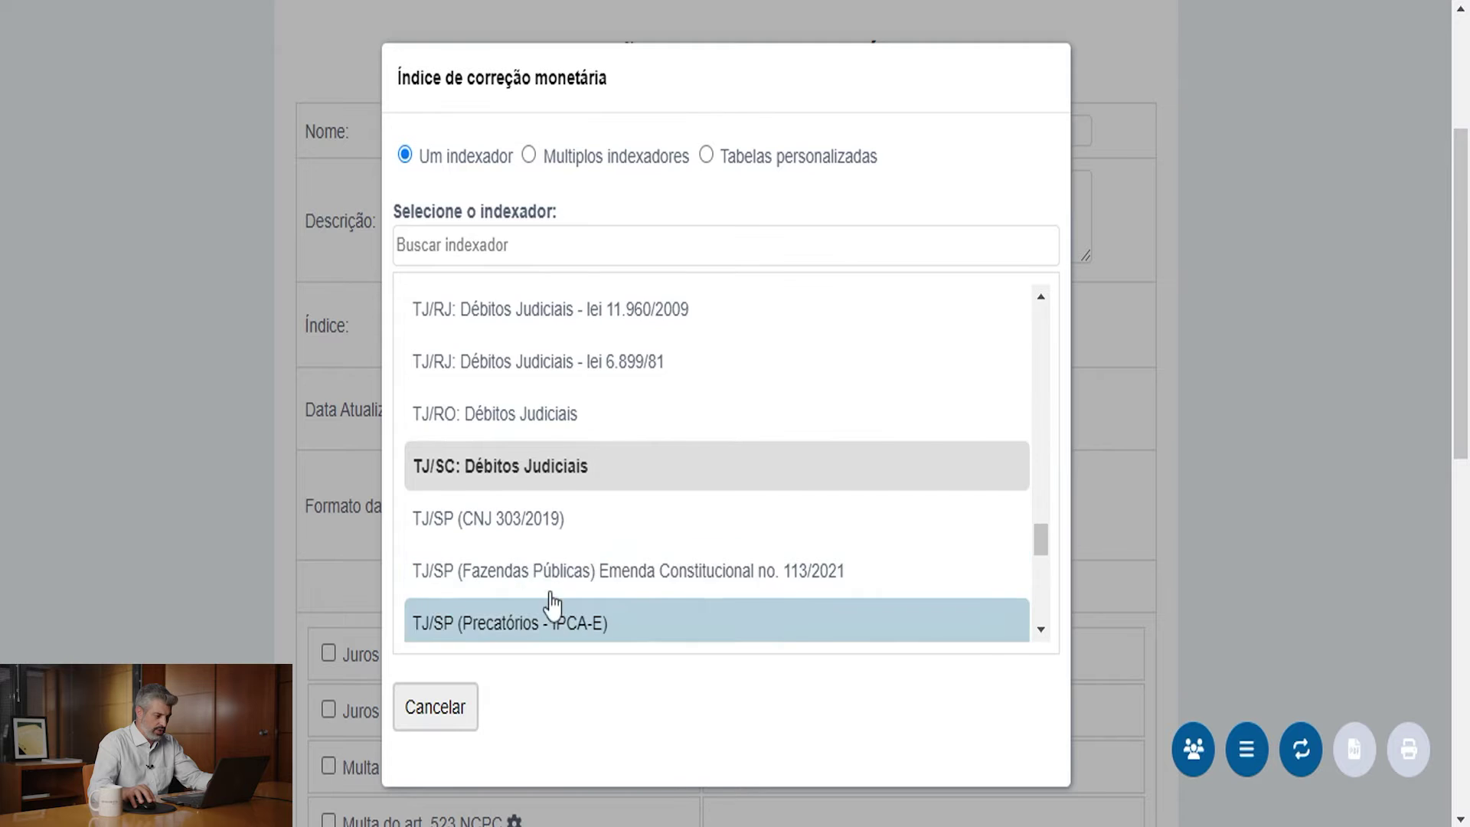
scroll(559, 605, "down", 2)
left_click(551, 548)
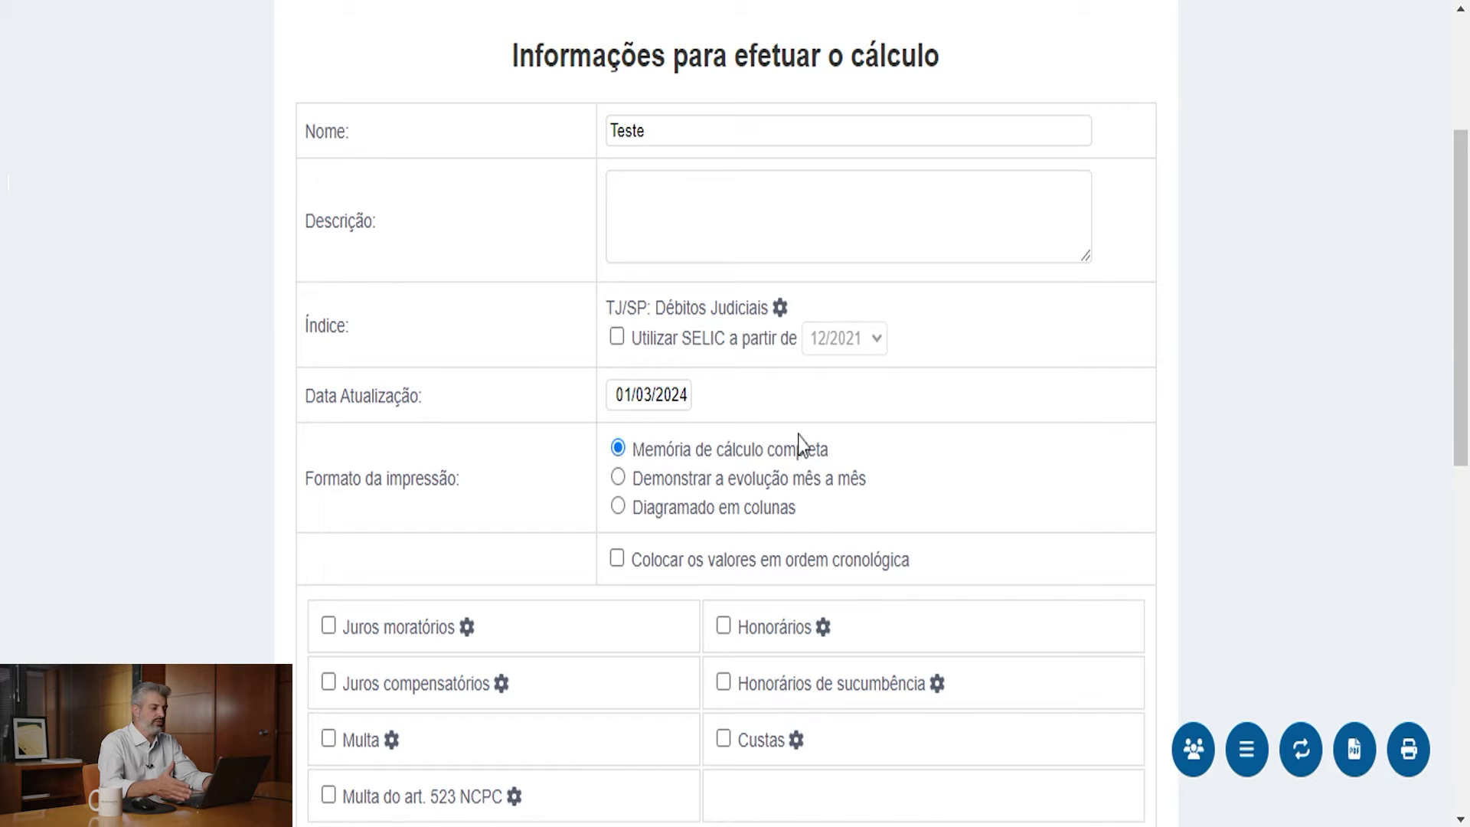
- Set the calculation's update date (Data Atualização) to 21/03/2024
left_click(619, 396)
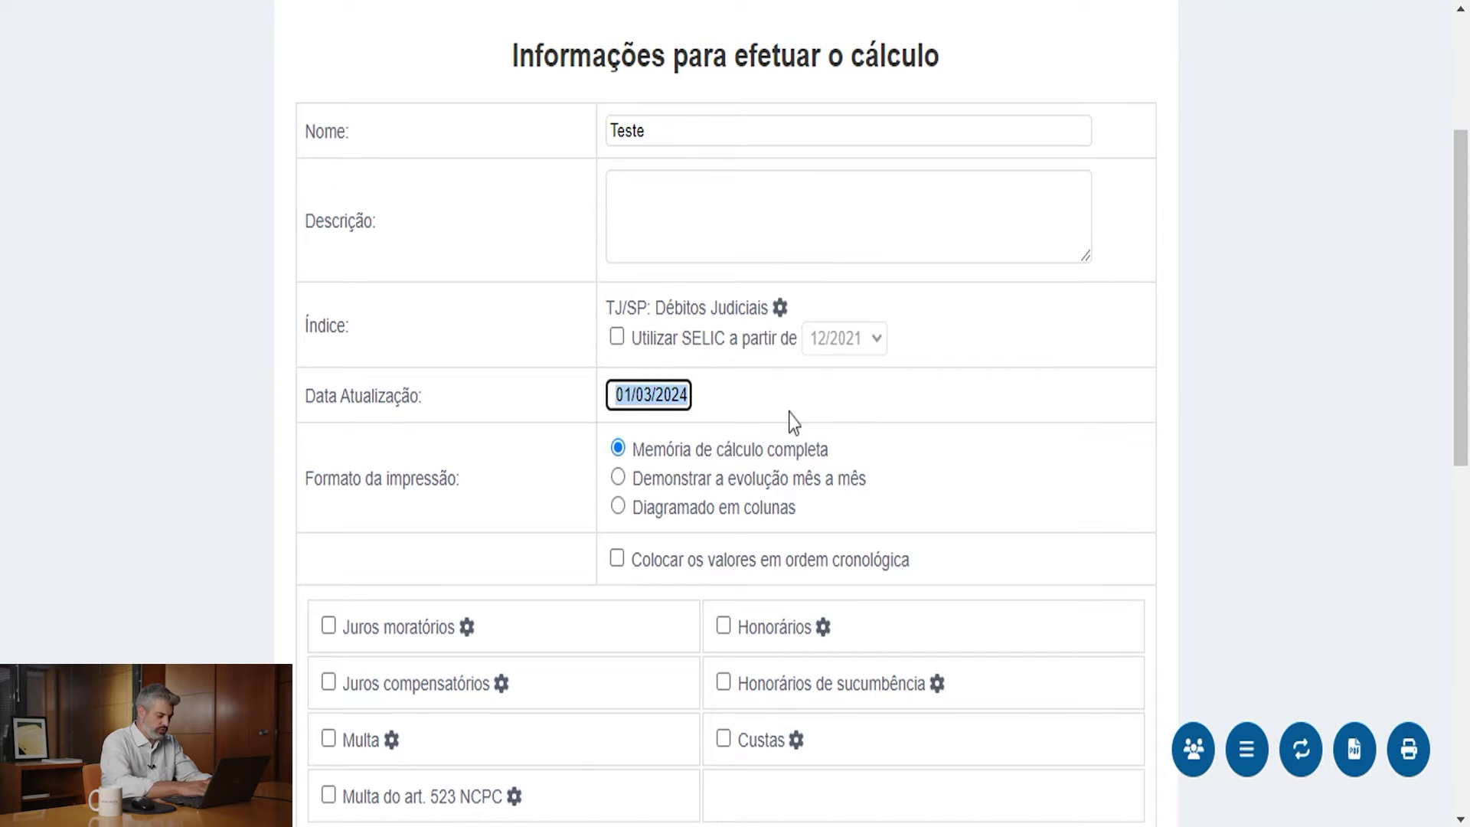
type("21/03/")
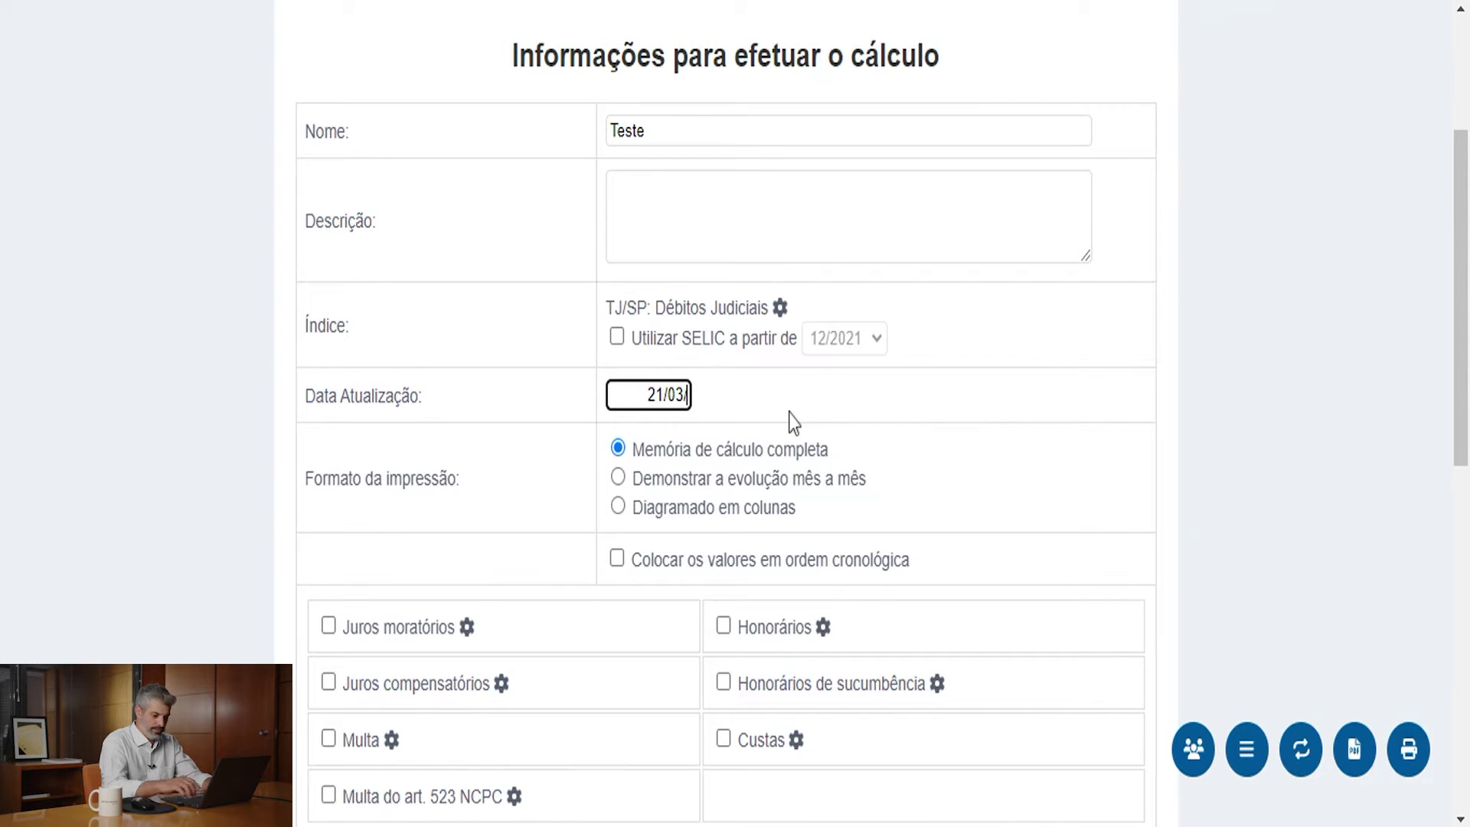
type("2024")
- Enable Juros moratórios, Juros compensatórios, Multa, Honorários, Honorários de sucumbência and Custas for the calculation
scroll(735, 459, "down", 2)
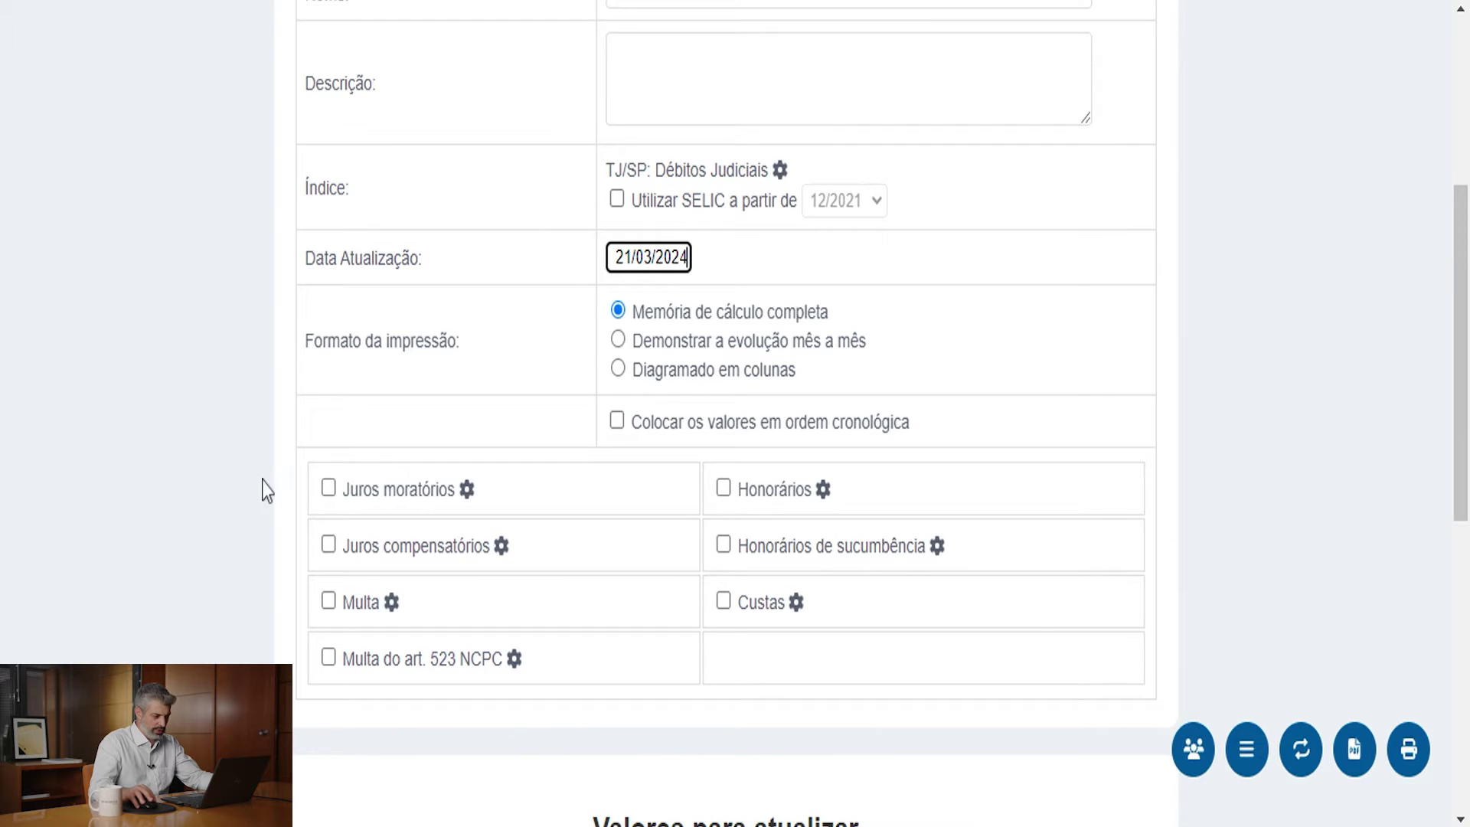
left_click(328, 488)
left_click(328, 544)
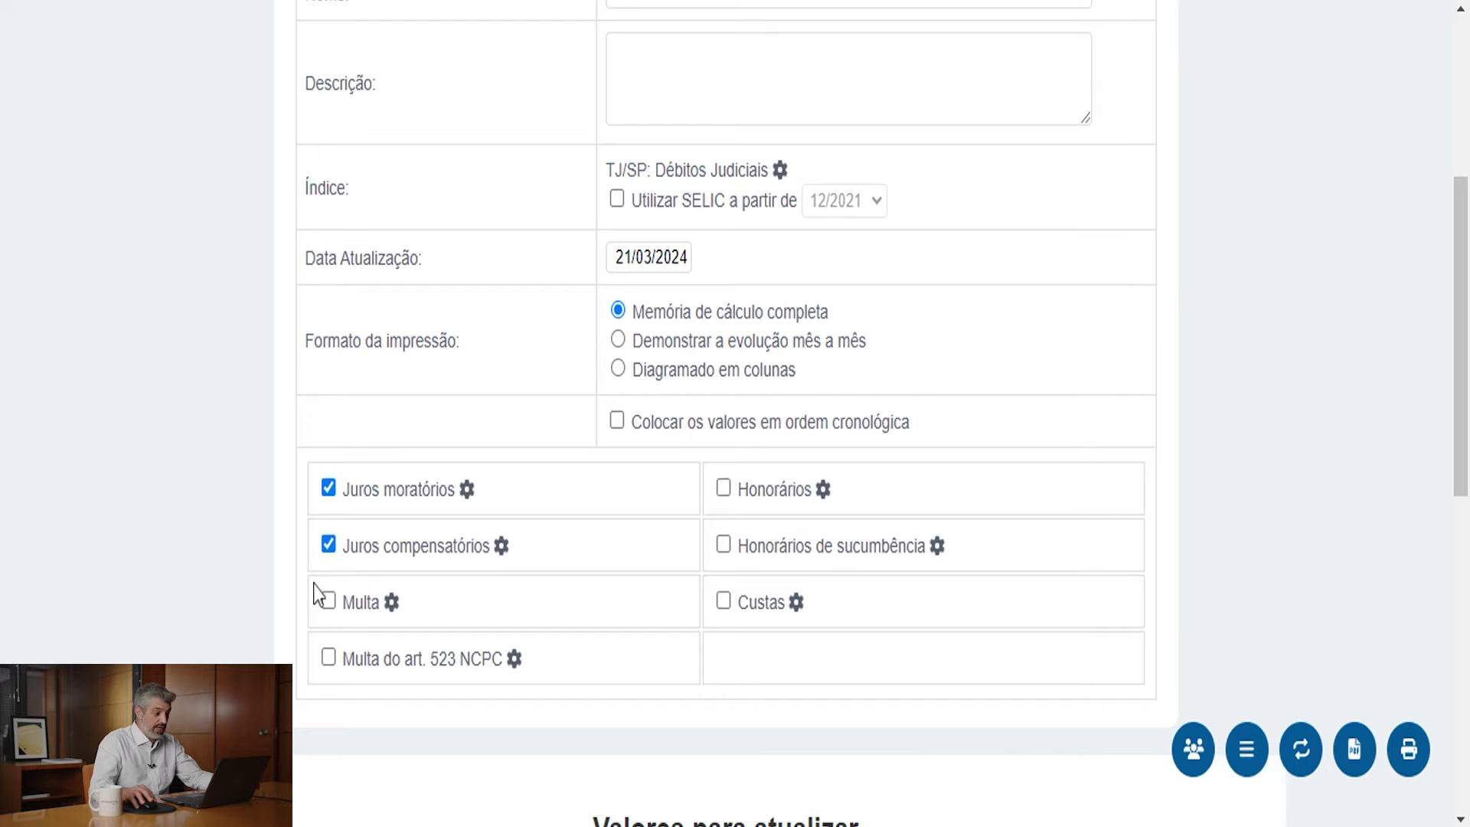
left_click(329, 602)
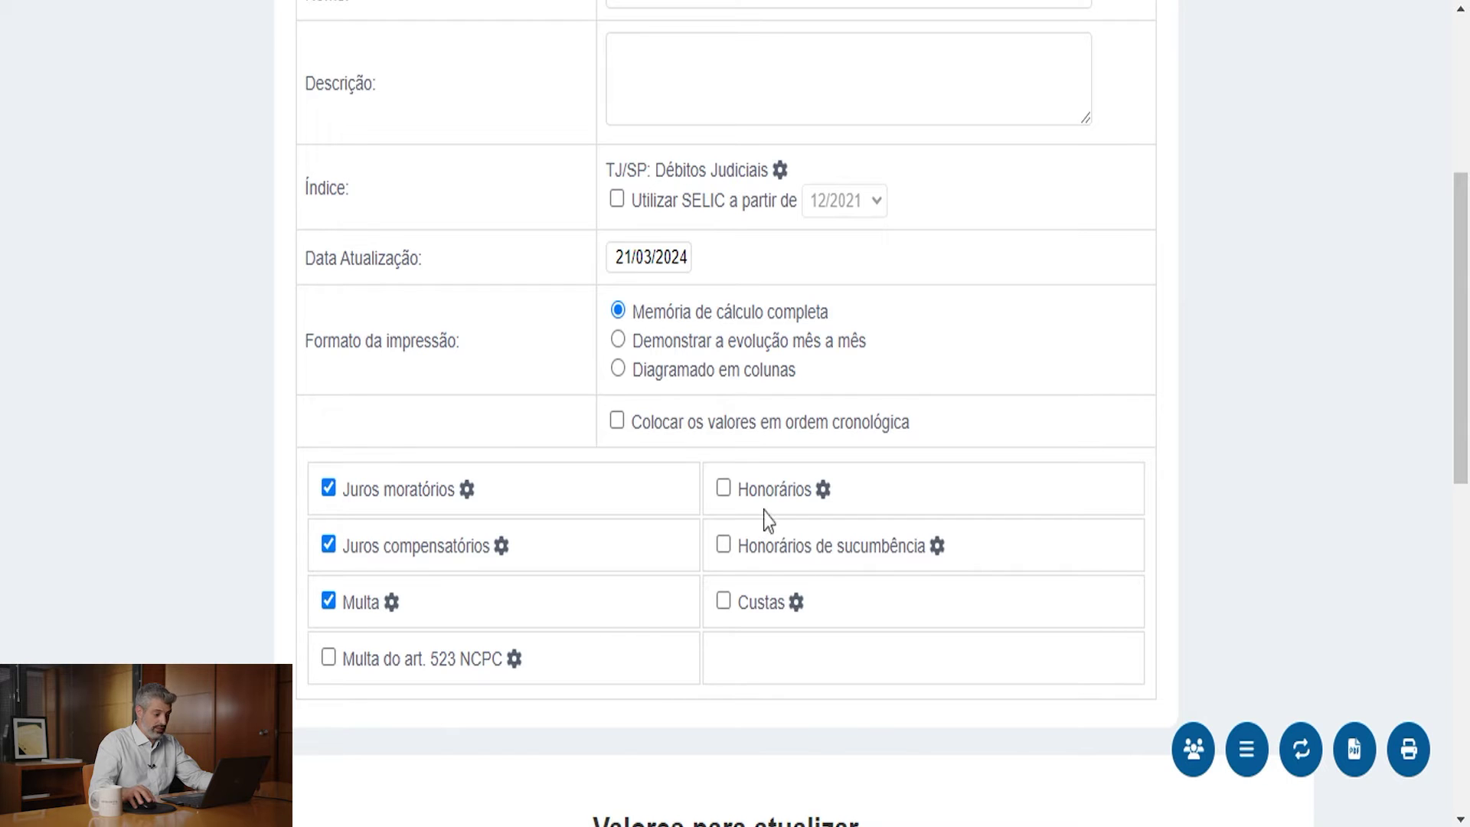
left_click(723, 488)
left_click(723, 545)
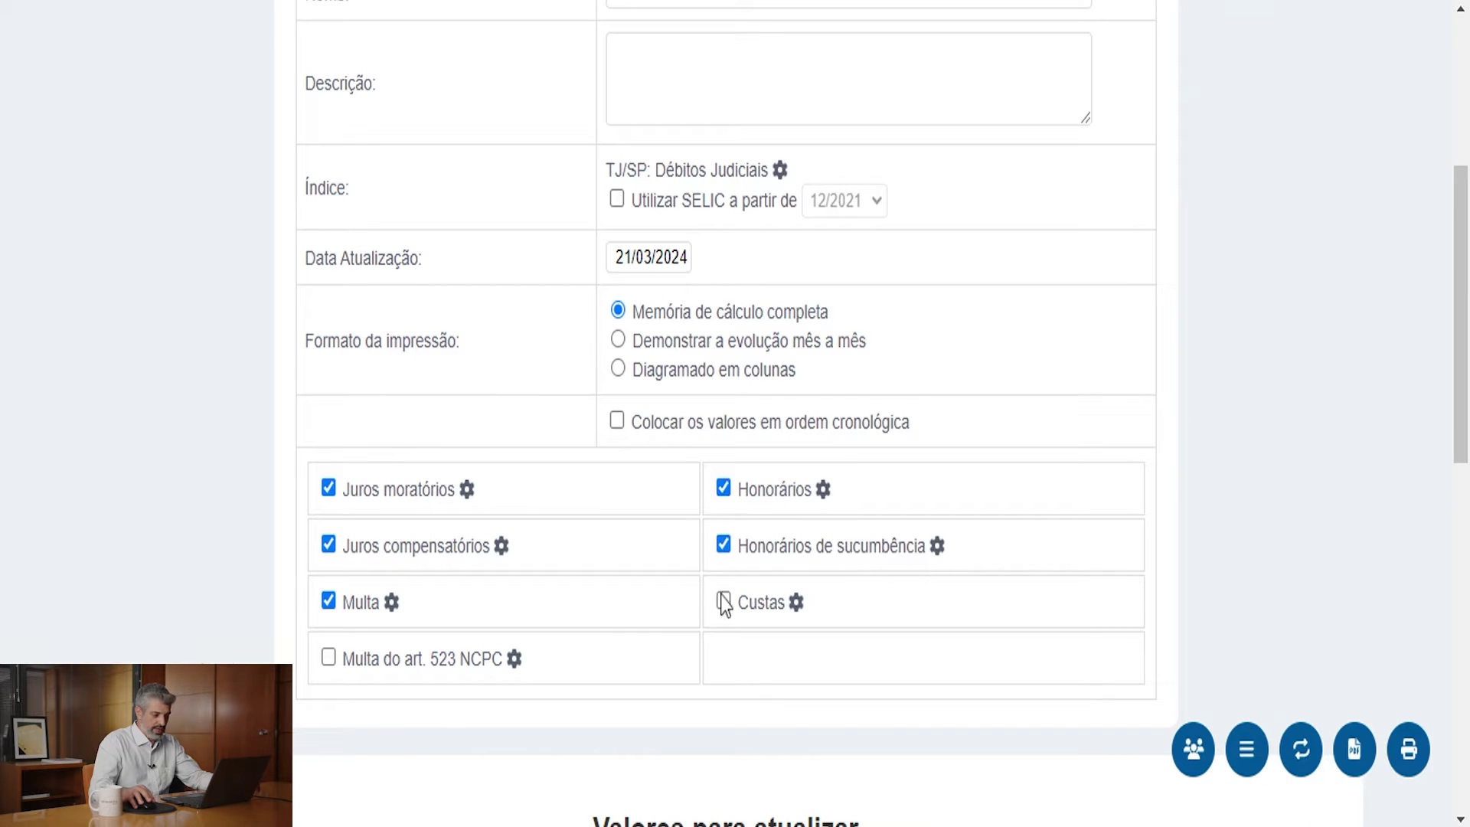
left_click(723, 601)
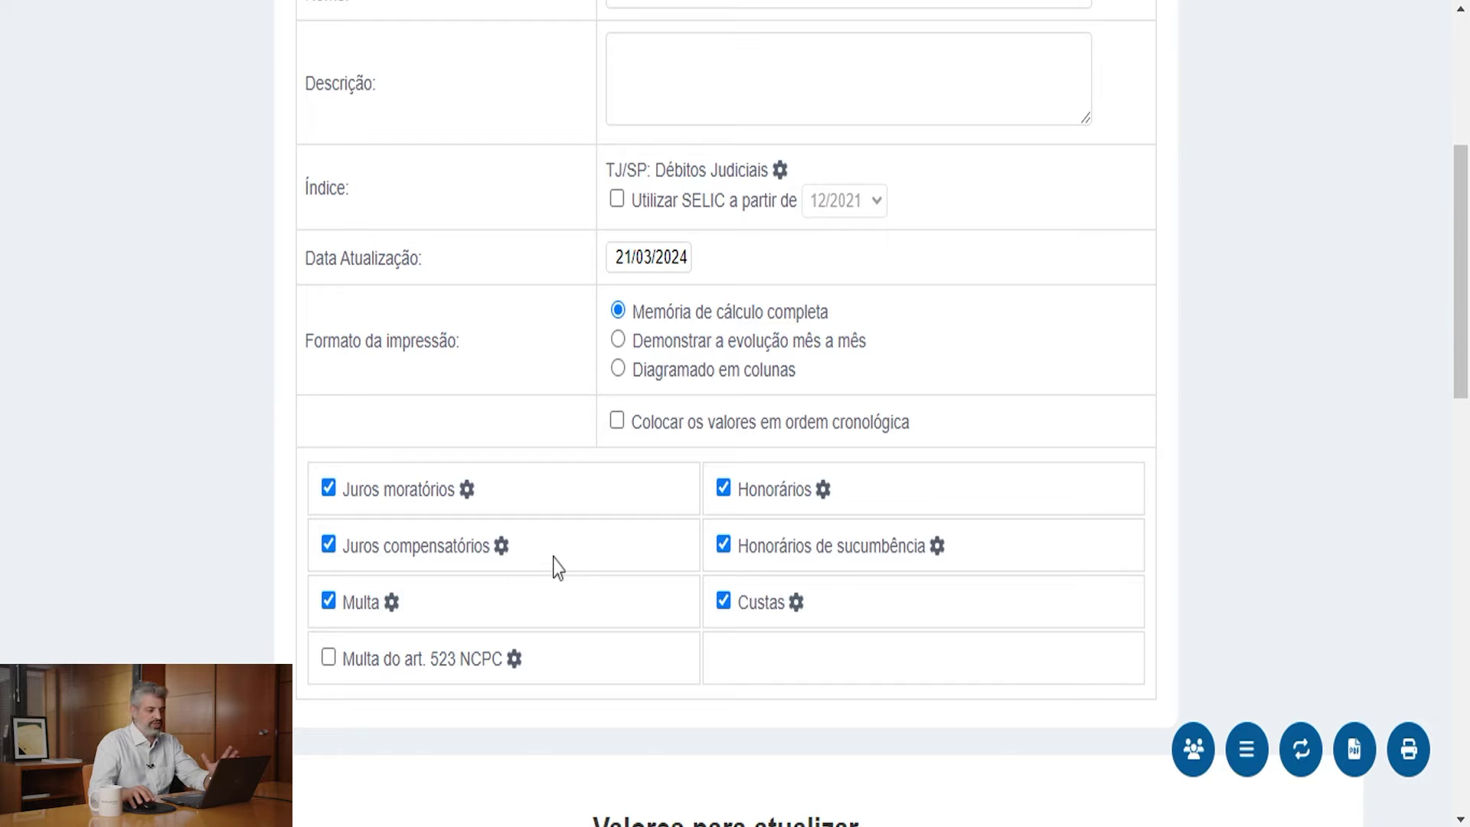
- Review the calculation's general Juros moratórios settings and accept them as they are
left_click(467, 488)
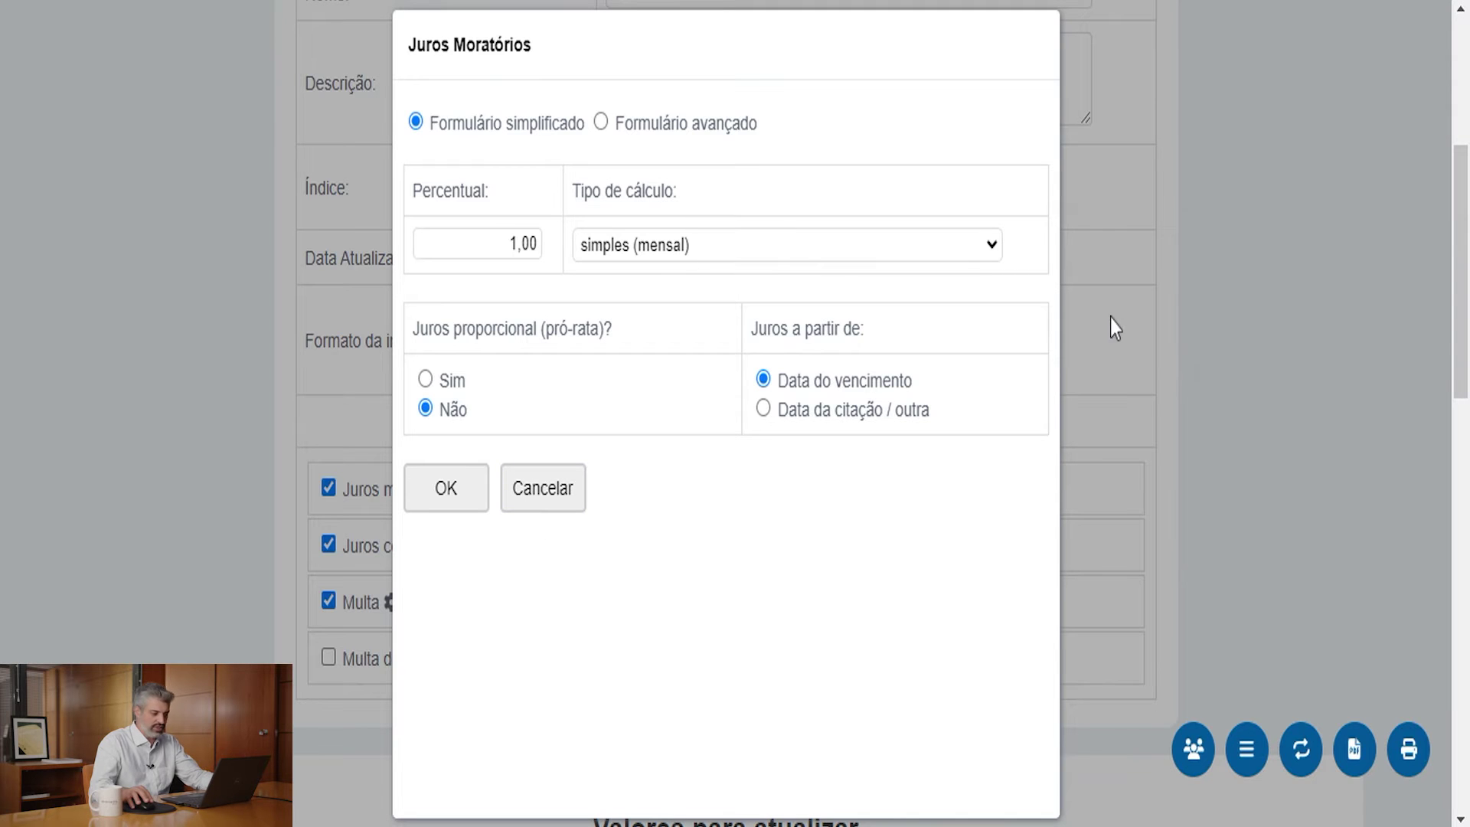
left_click(284, 667)
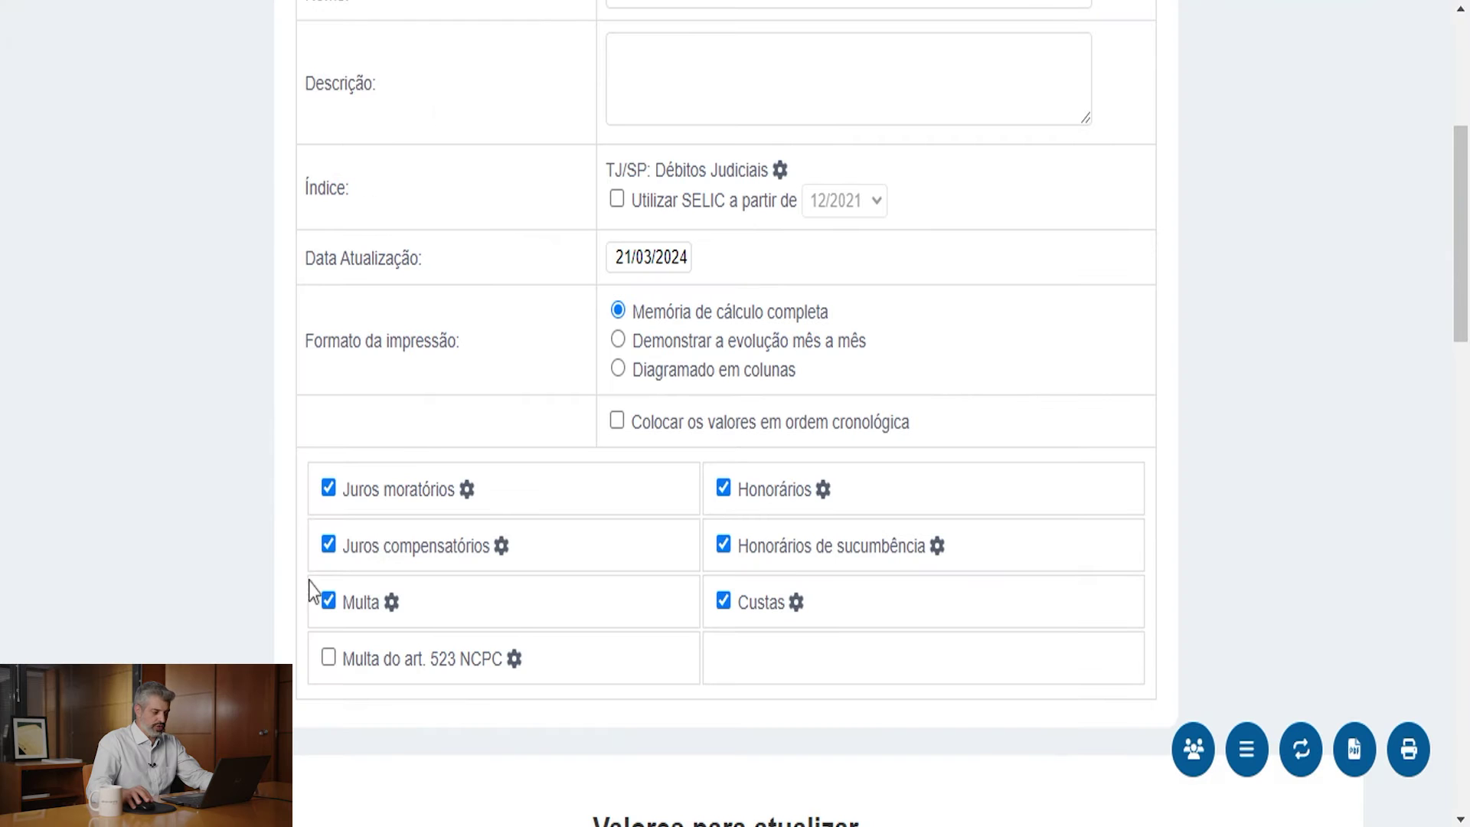
left_click(468, 489)
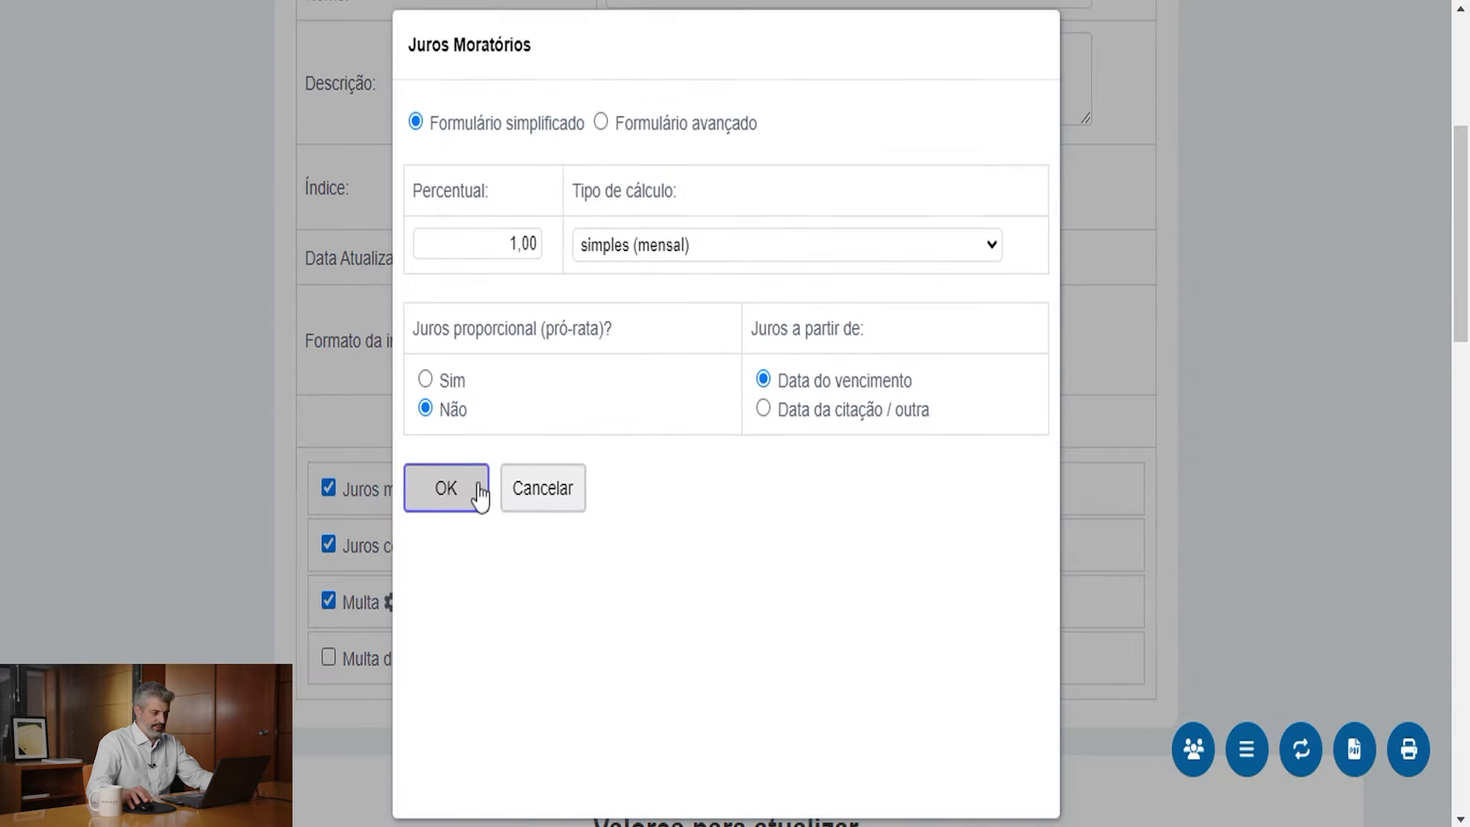
left_click(465, 496)
- Fill in the first row of values with description Nota Fiscal, date 21/03/2023 and value 18.900,00
scroll(535, 428, "down", 5)
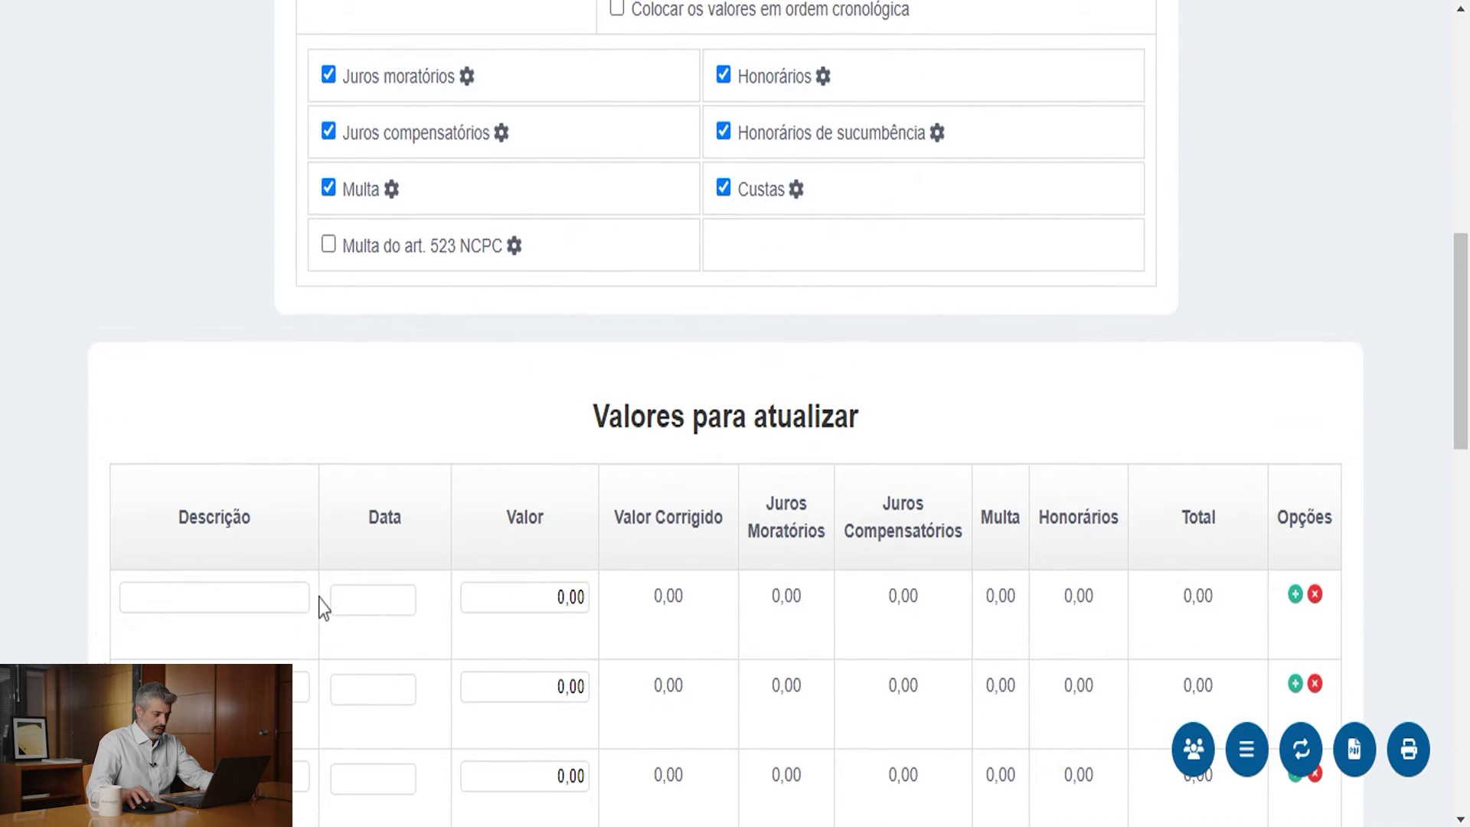
left_click(211, 596)
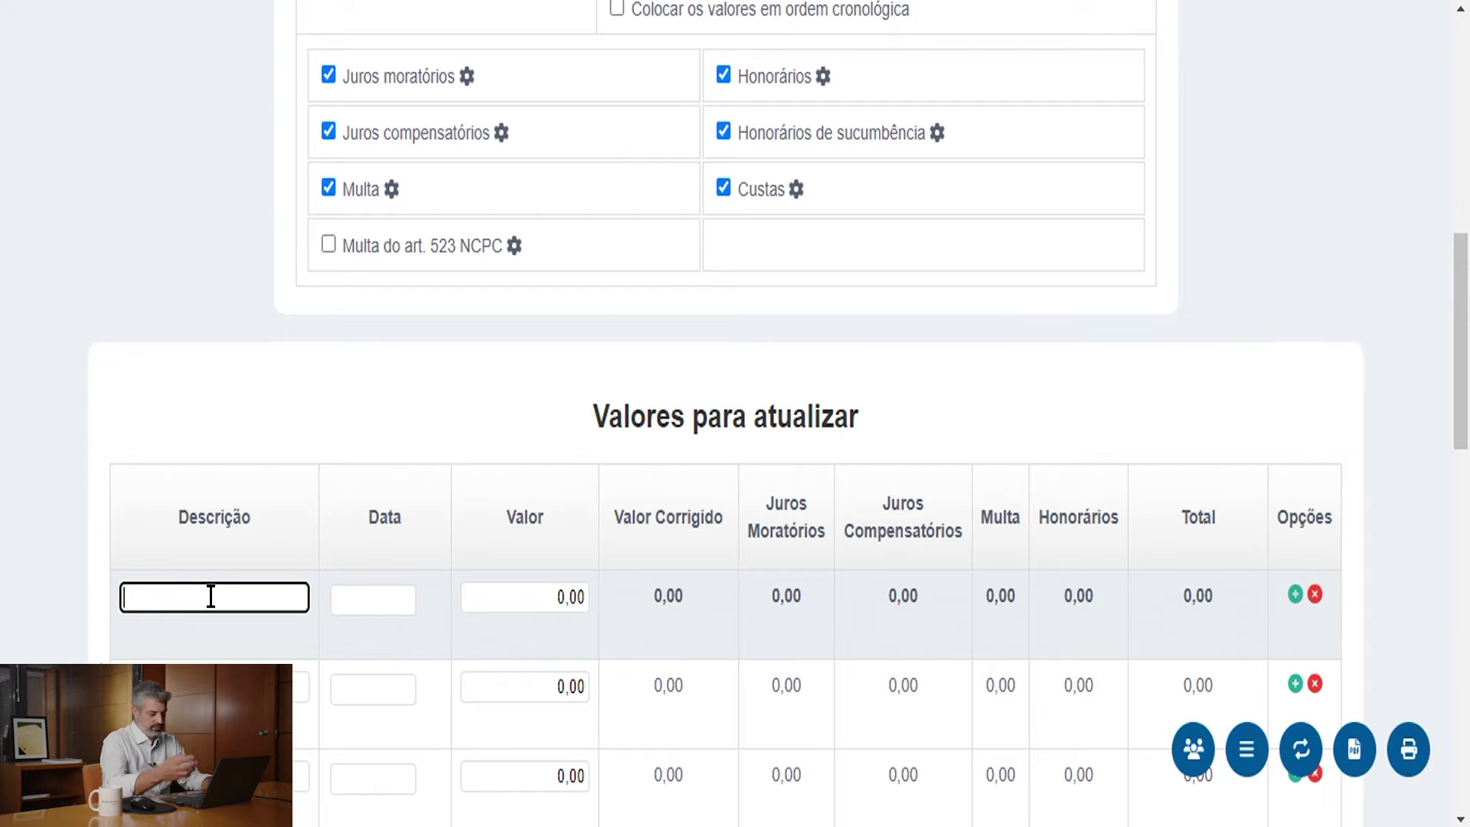
type("No")
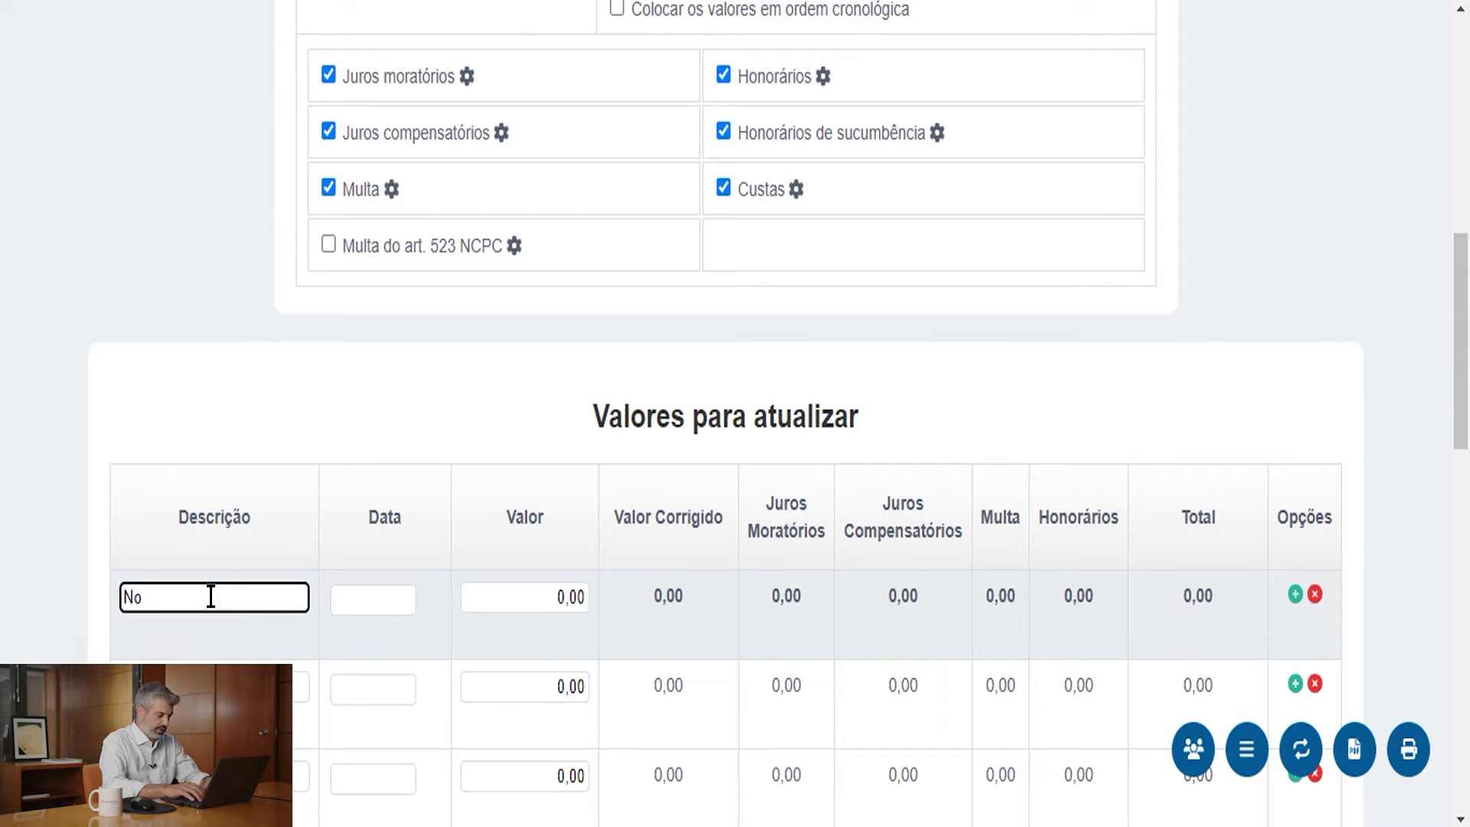
type("ta Fiscal")
key("Tab")
type("21/03/")
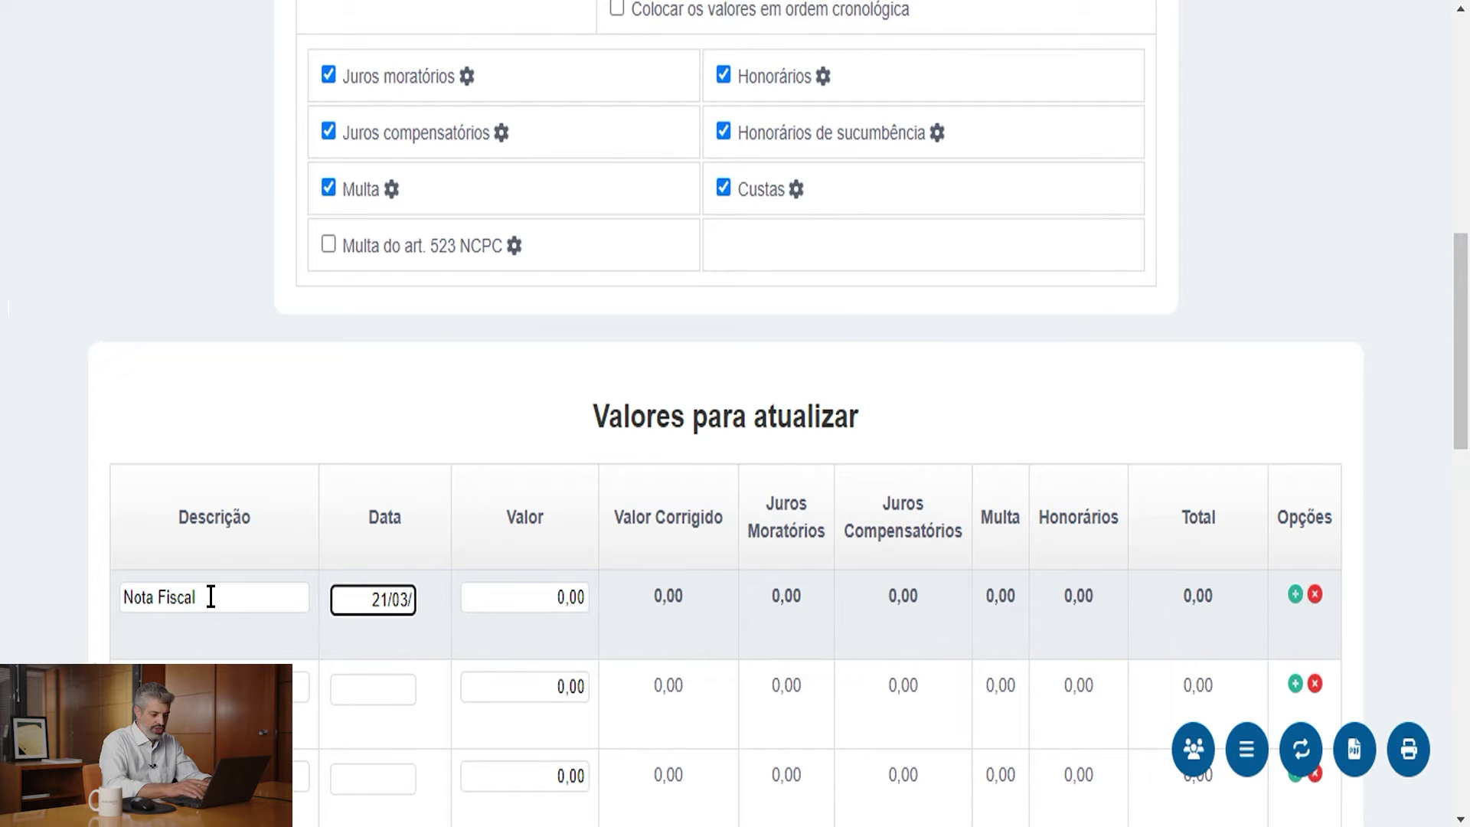
type("2023")
key("Tab")
type("1")
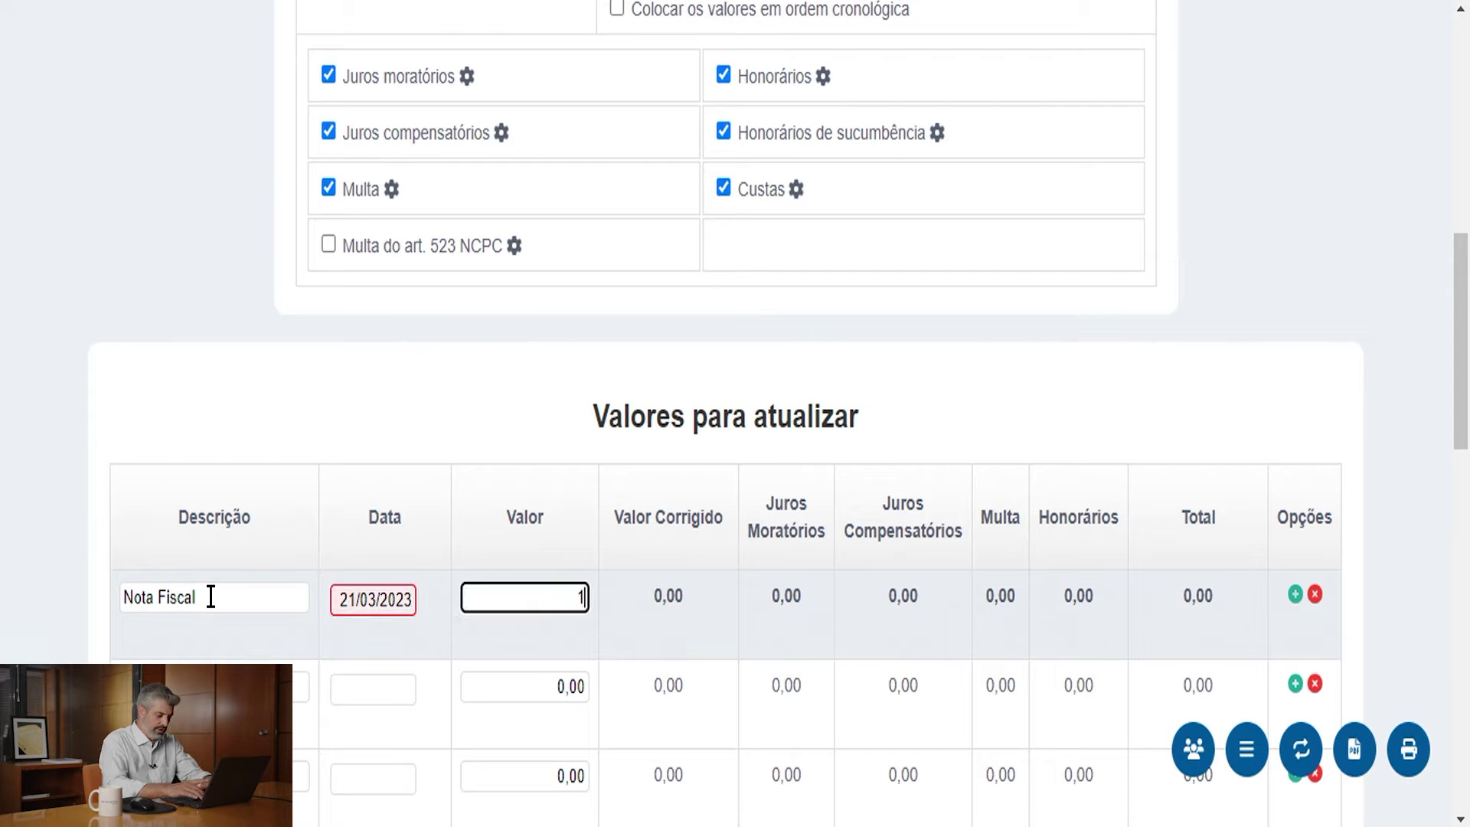
type("8.900")
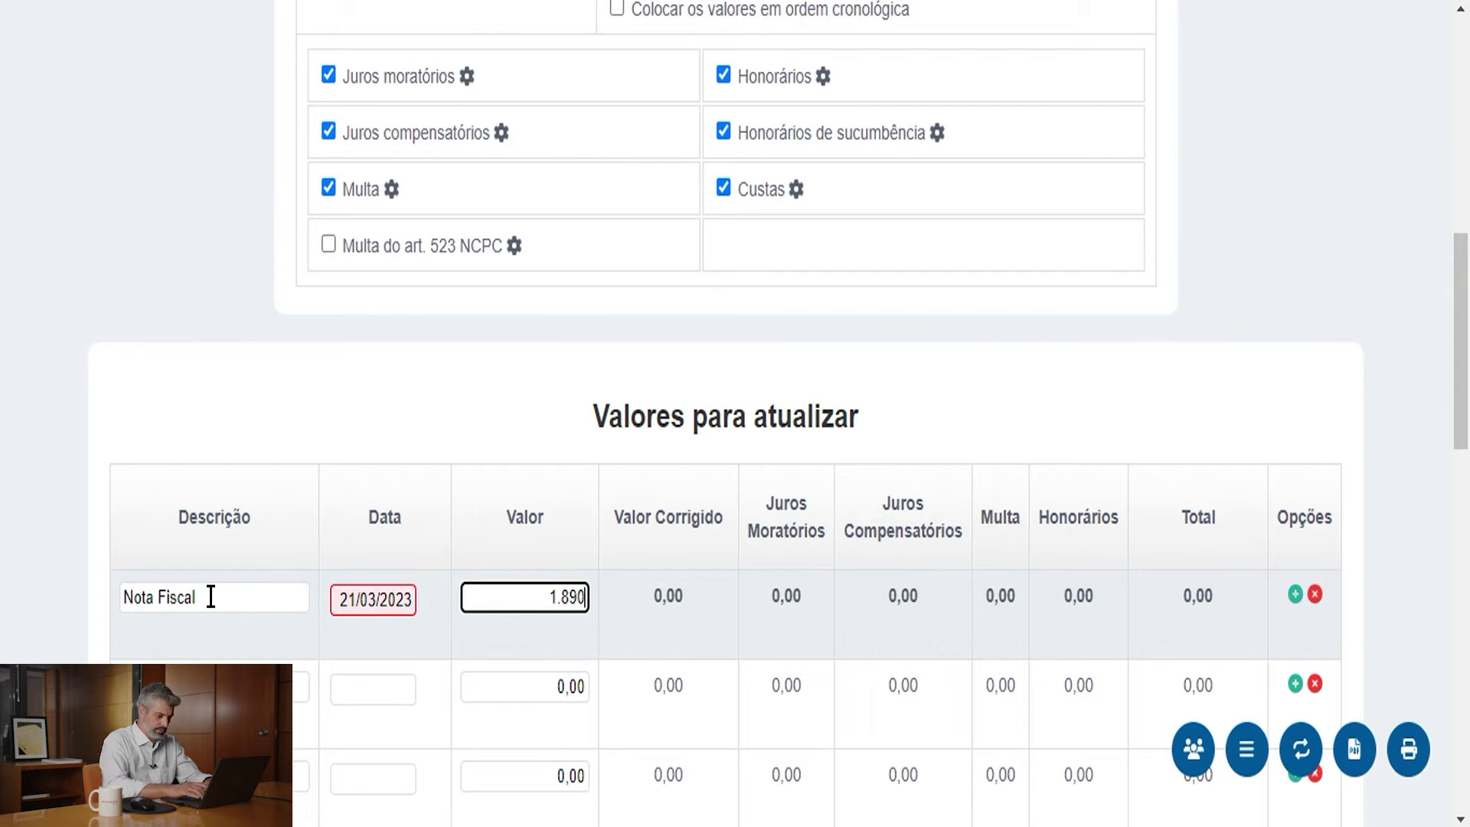
type(",00")
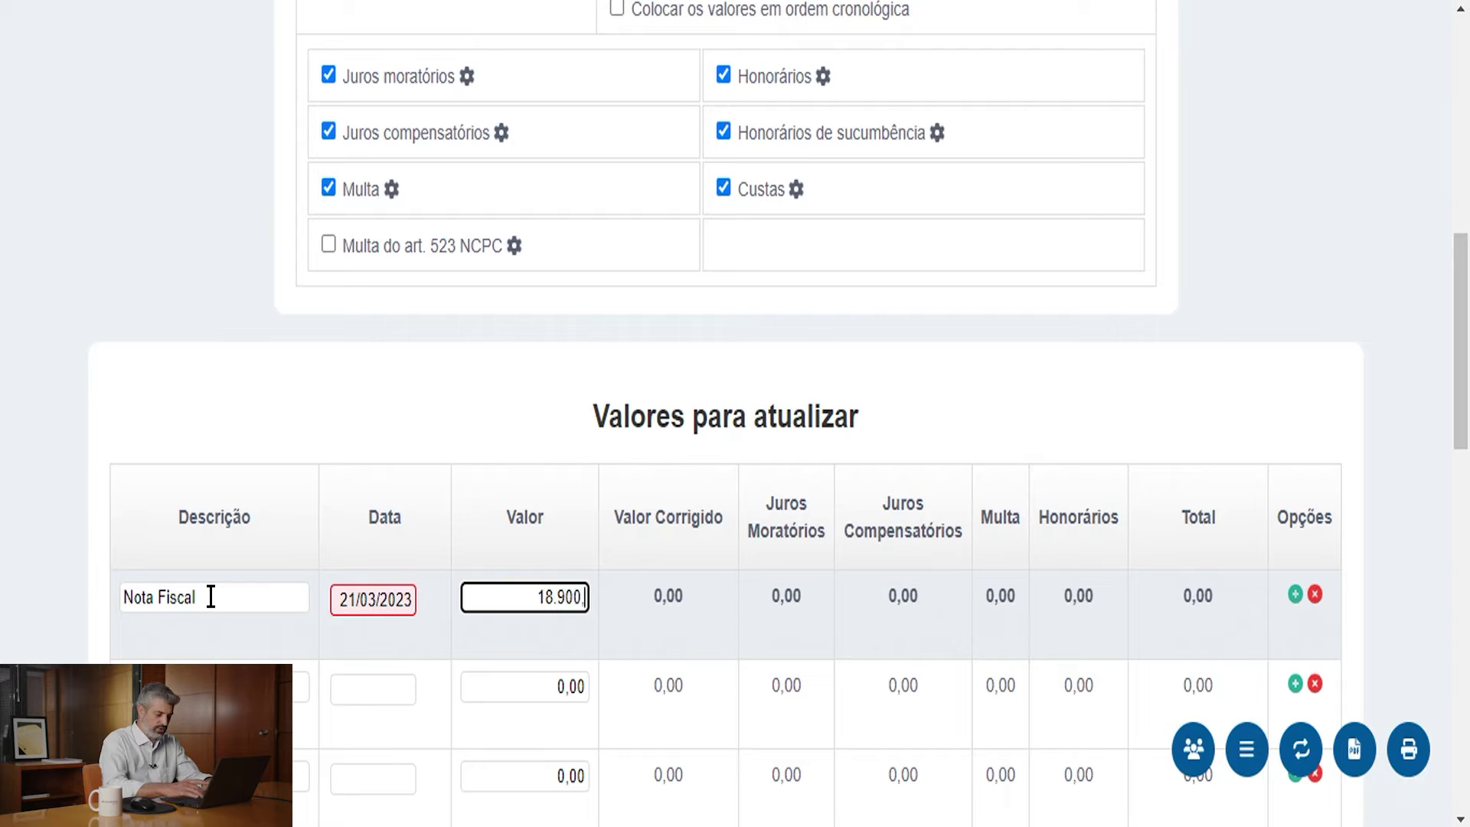
key("Tab")
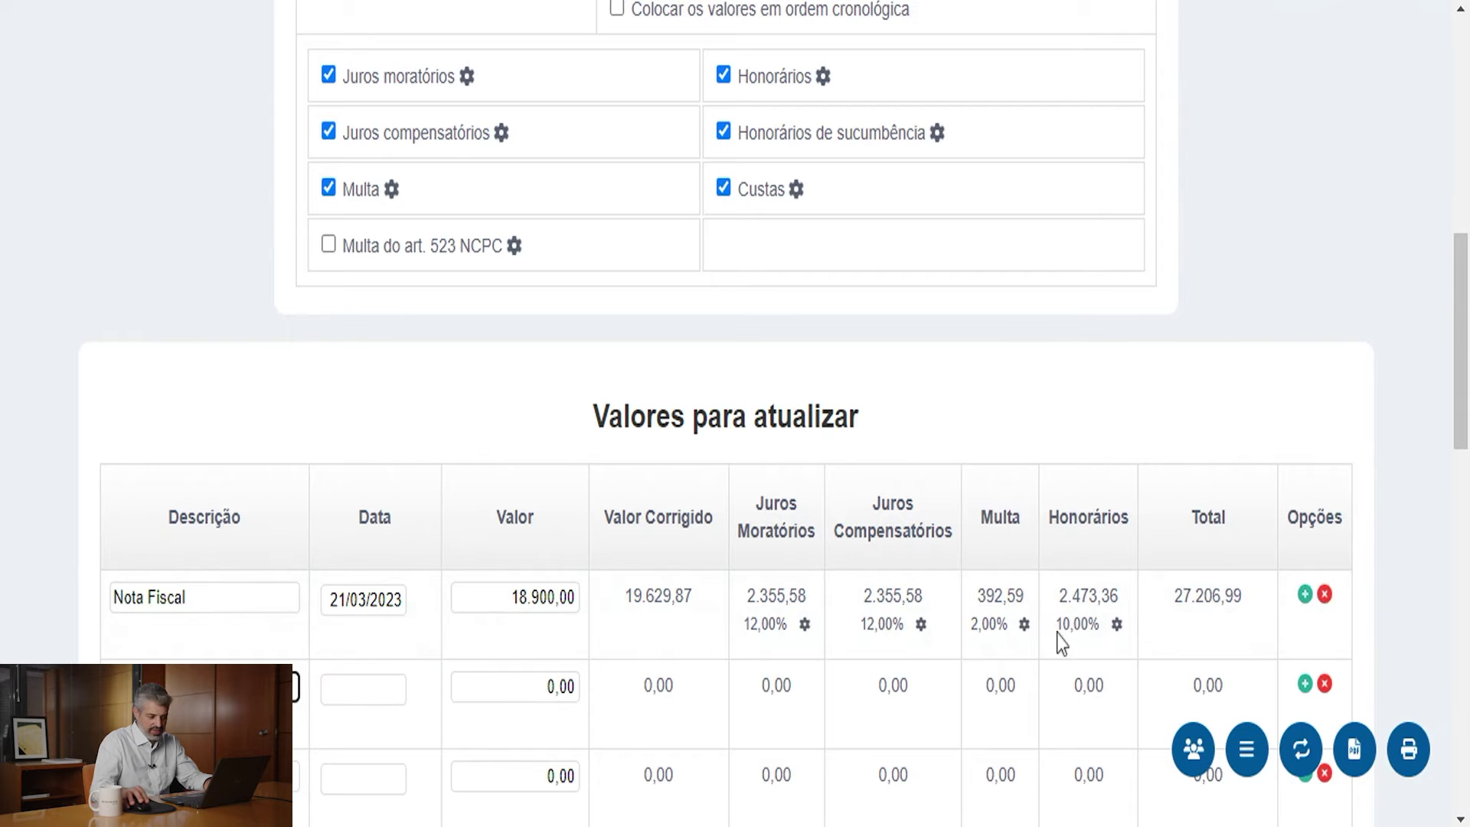
- Review the Juros Moratórios options of the Nota Fiscal row and keep the standard interest
left_click(804, 624)
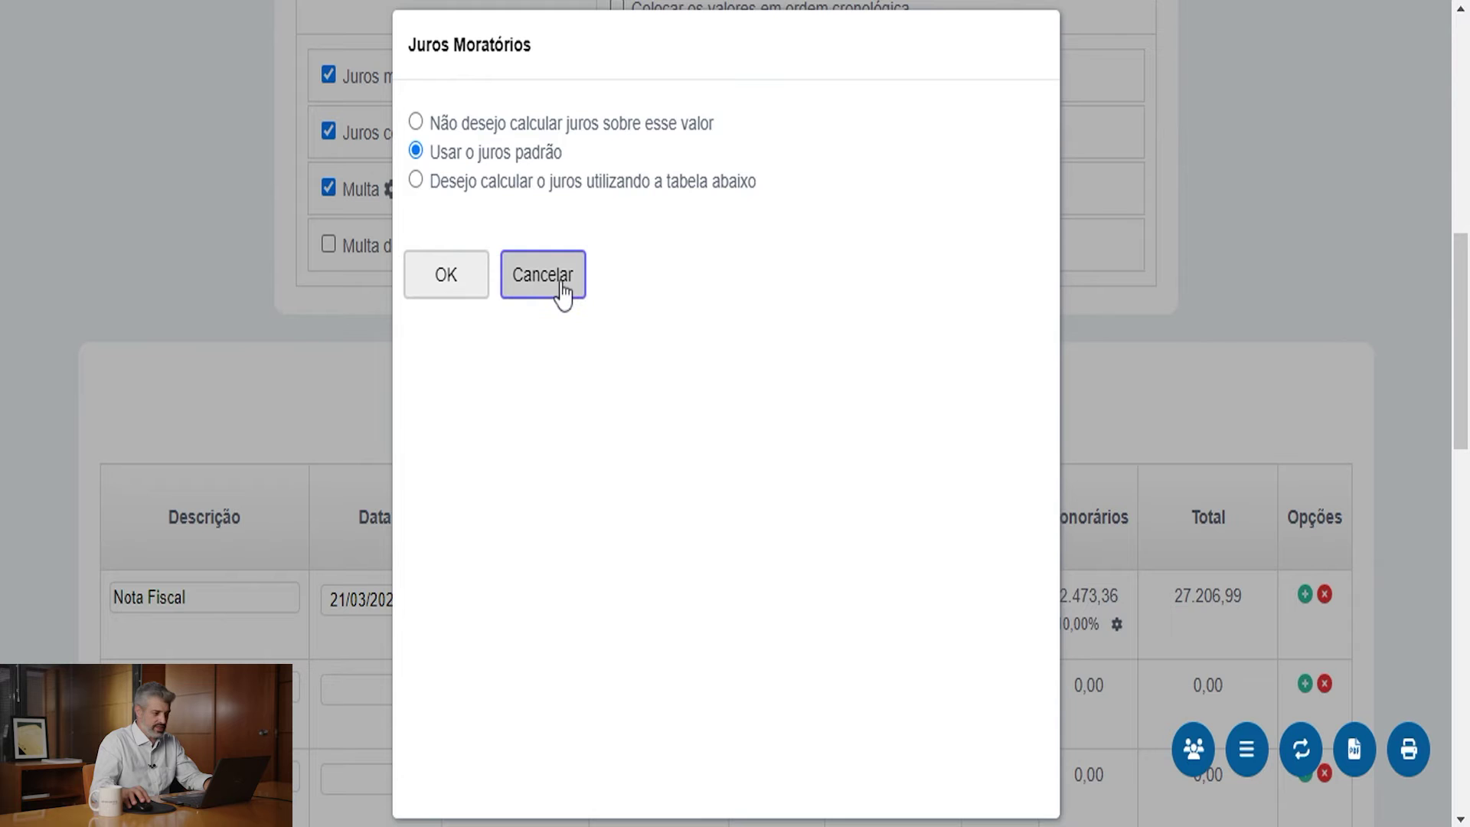
left_click(452, 283)
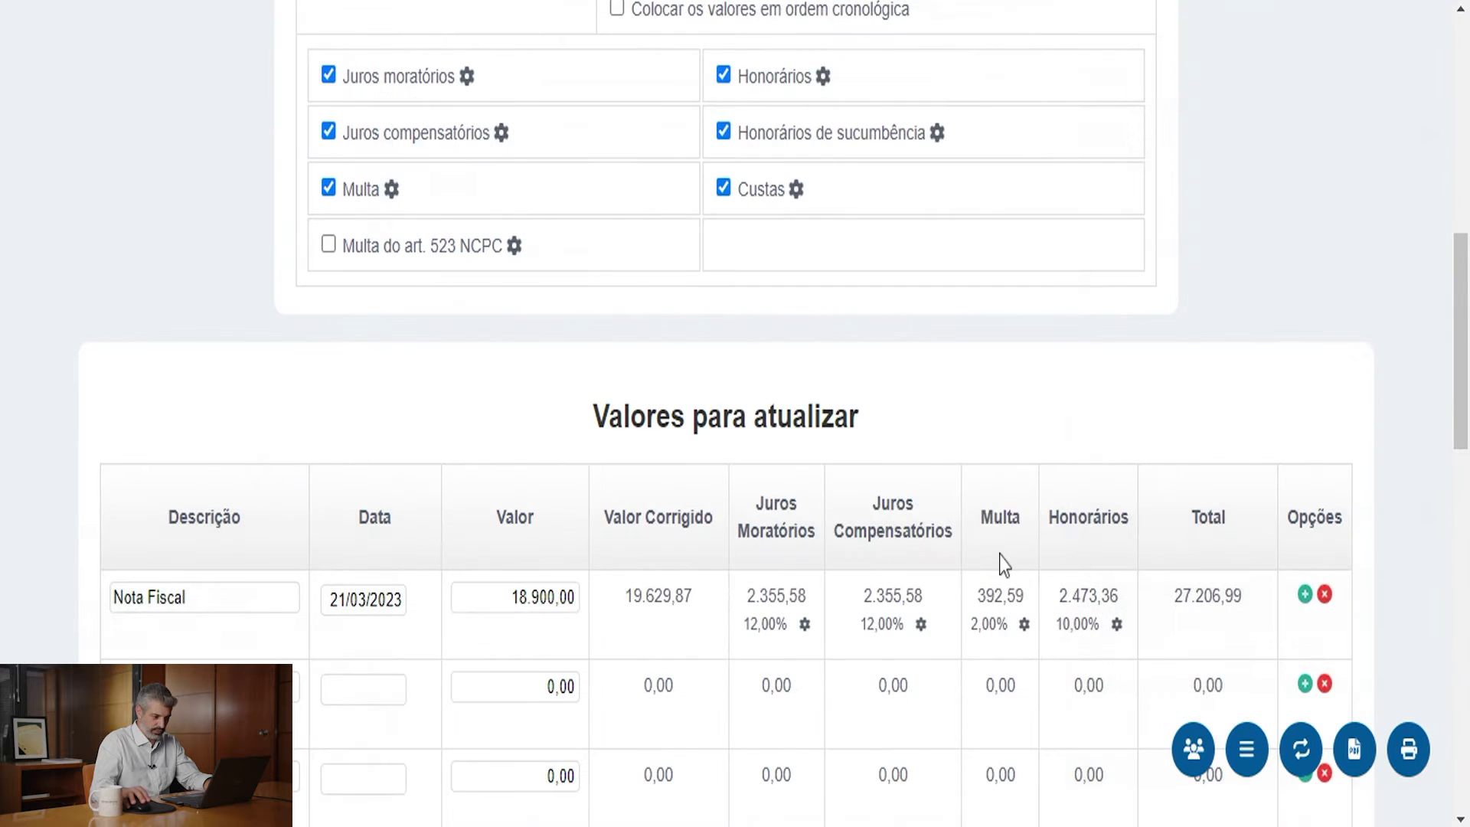
- Fill in the second row of values with description Nota Fiscal 2, date 20/02/2022 and value 15.400,00
scroll(777, 492, "down", 2)
left_click(182, 549)
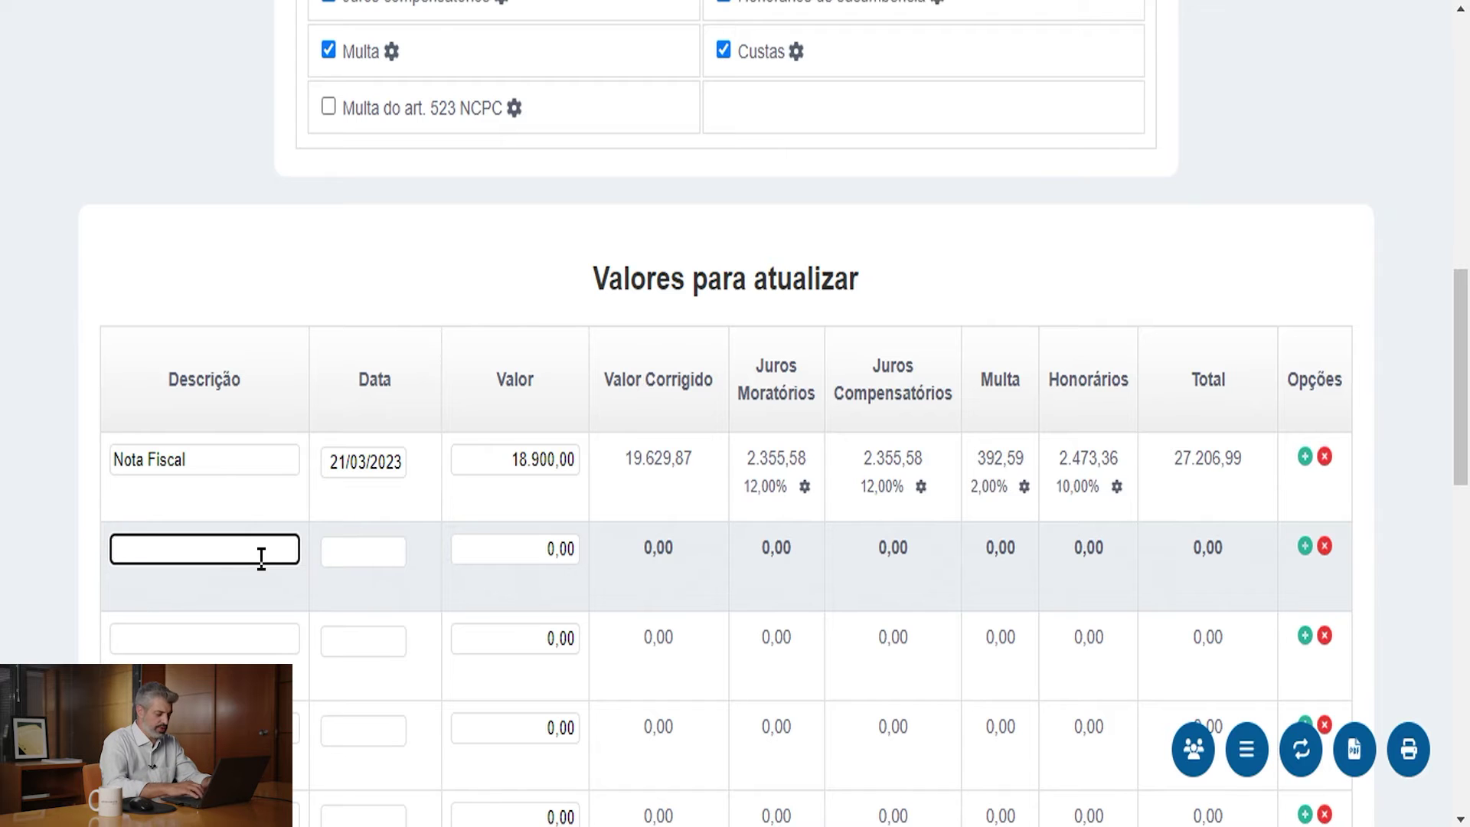
type("Nota ")
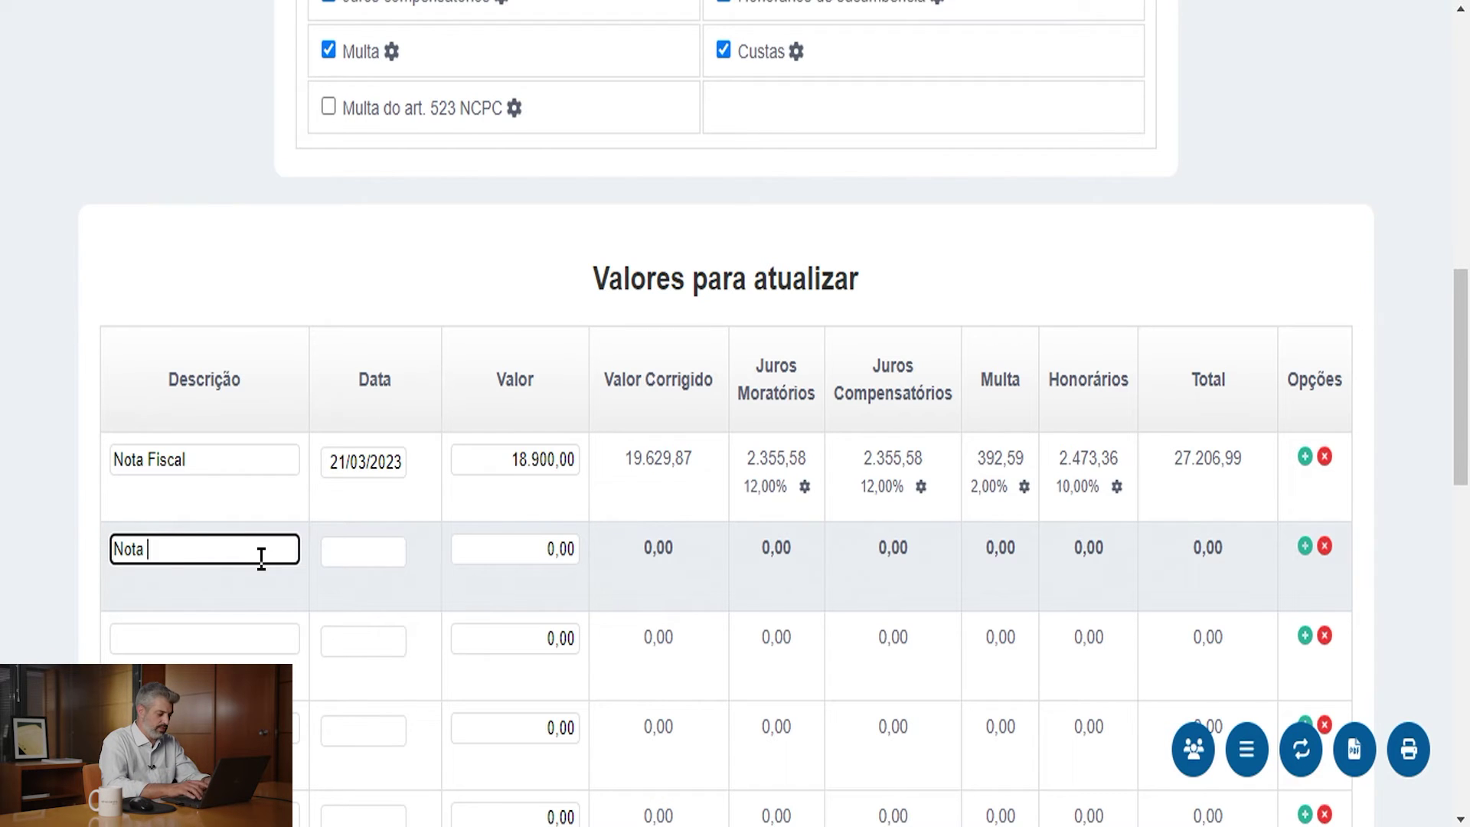
type("Fiscal 2")
key("Tab")
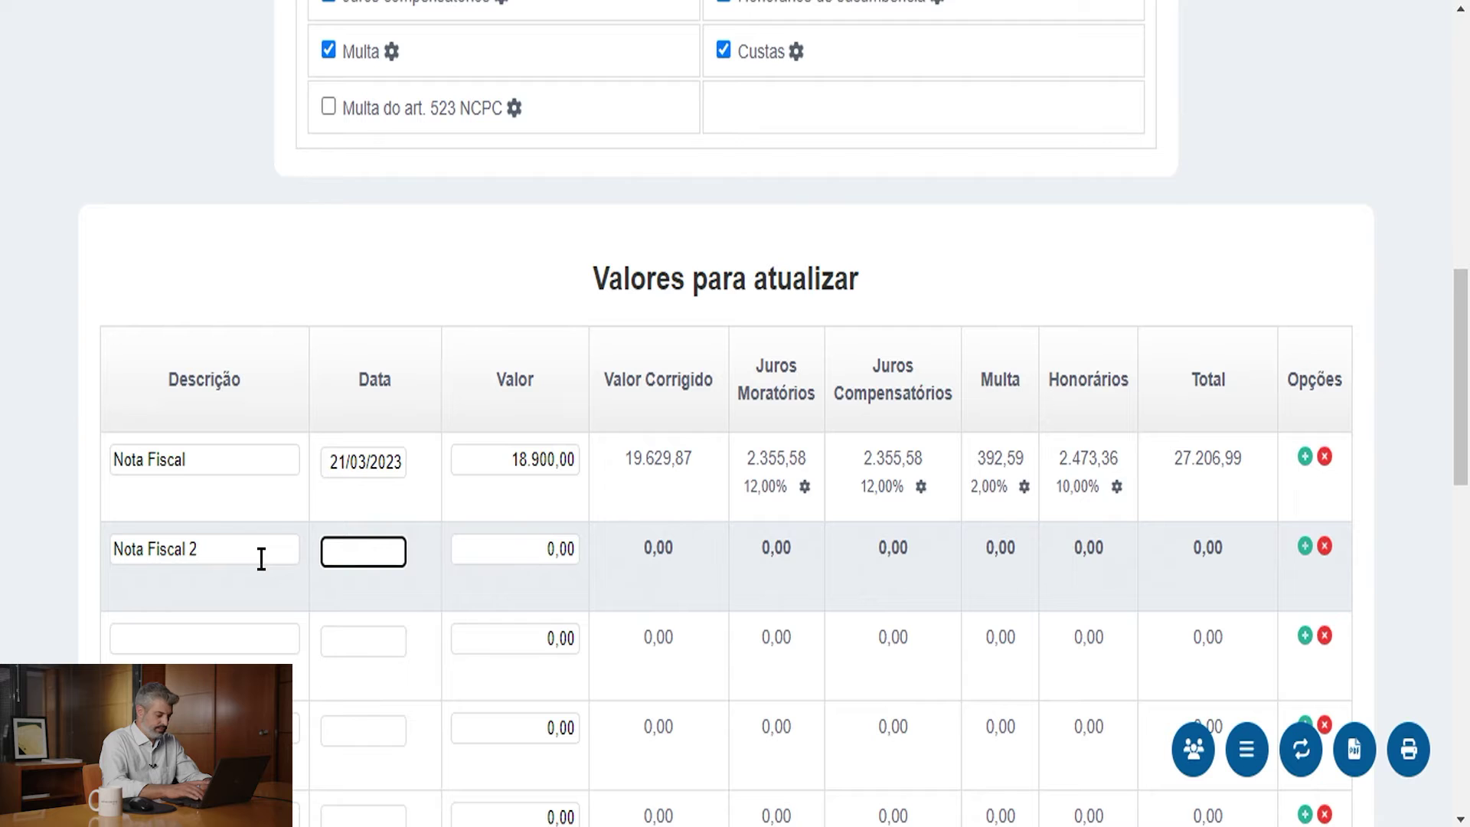
type("20/02/2022")
key("Tab")
type("1")
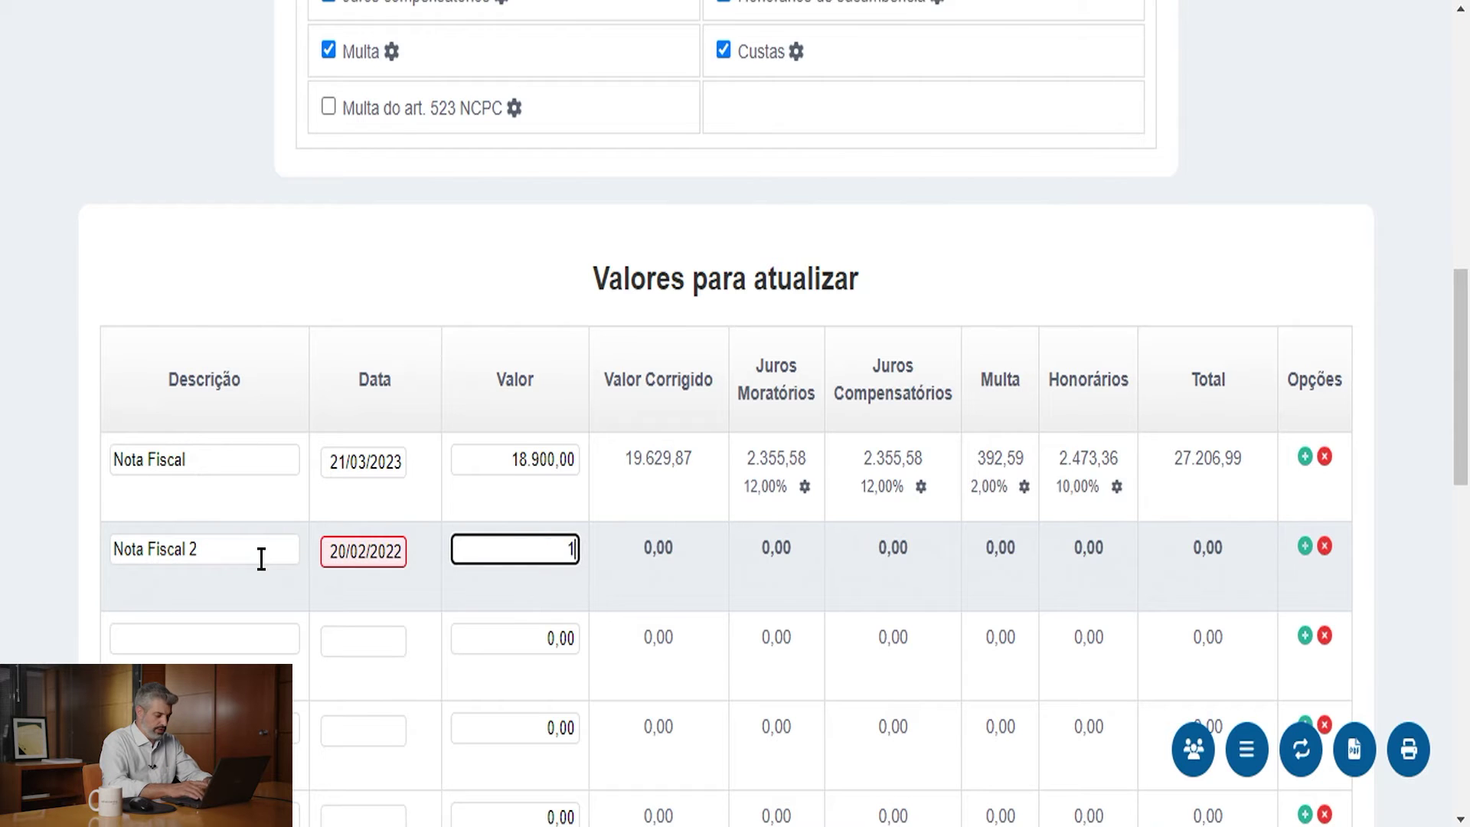
type("5.400")
key("Tab")
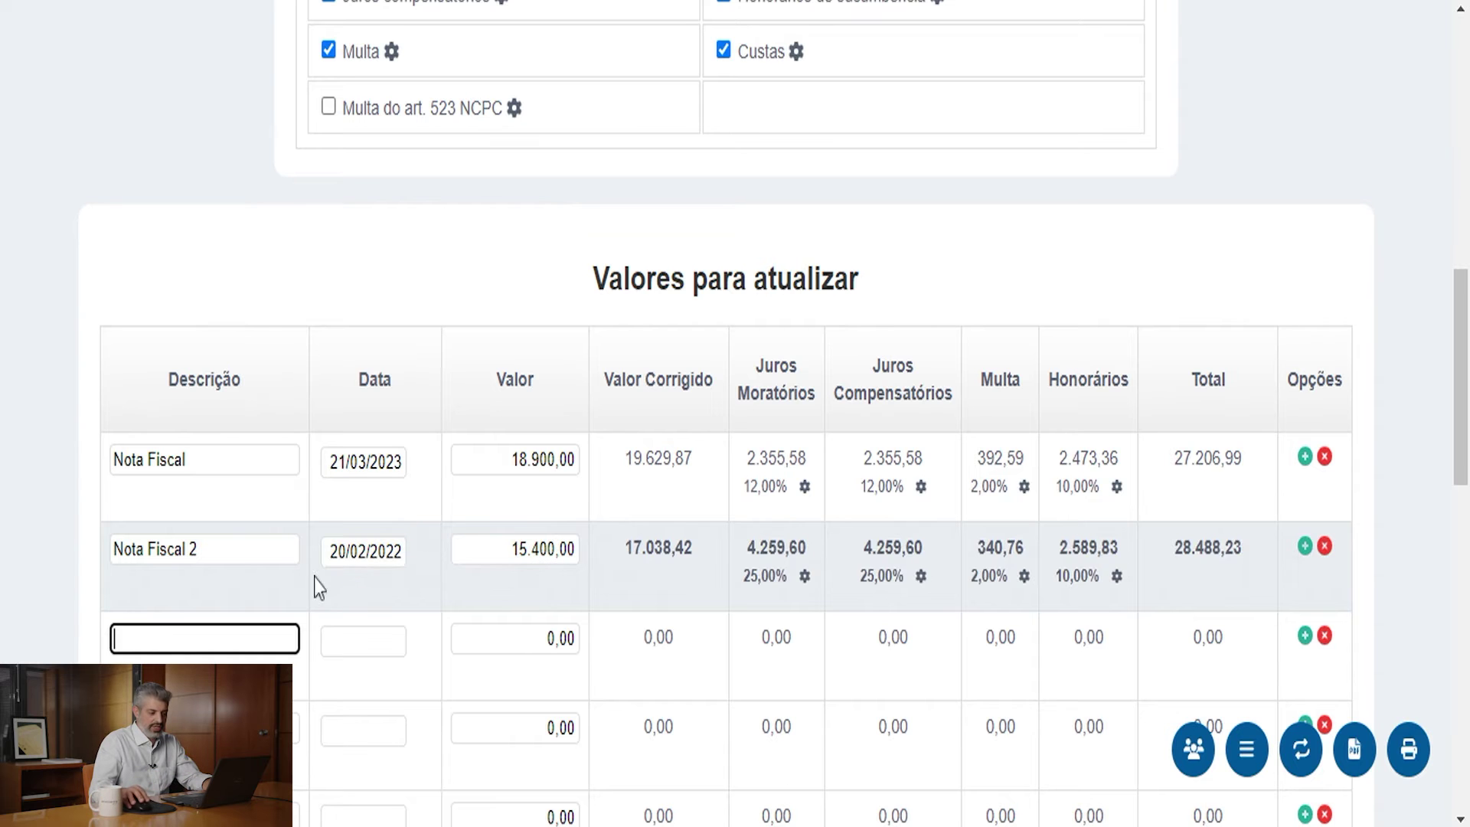
- Review the Custas section and the Totais e resumo table, and return to the list of monetary update calculations
scroll(1183, 505, "down", 3)
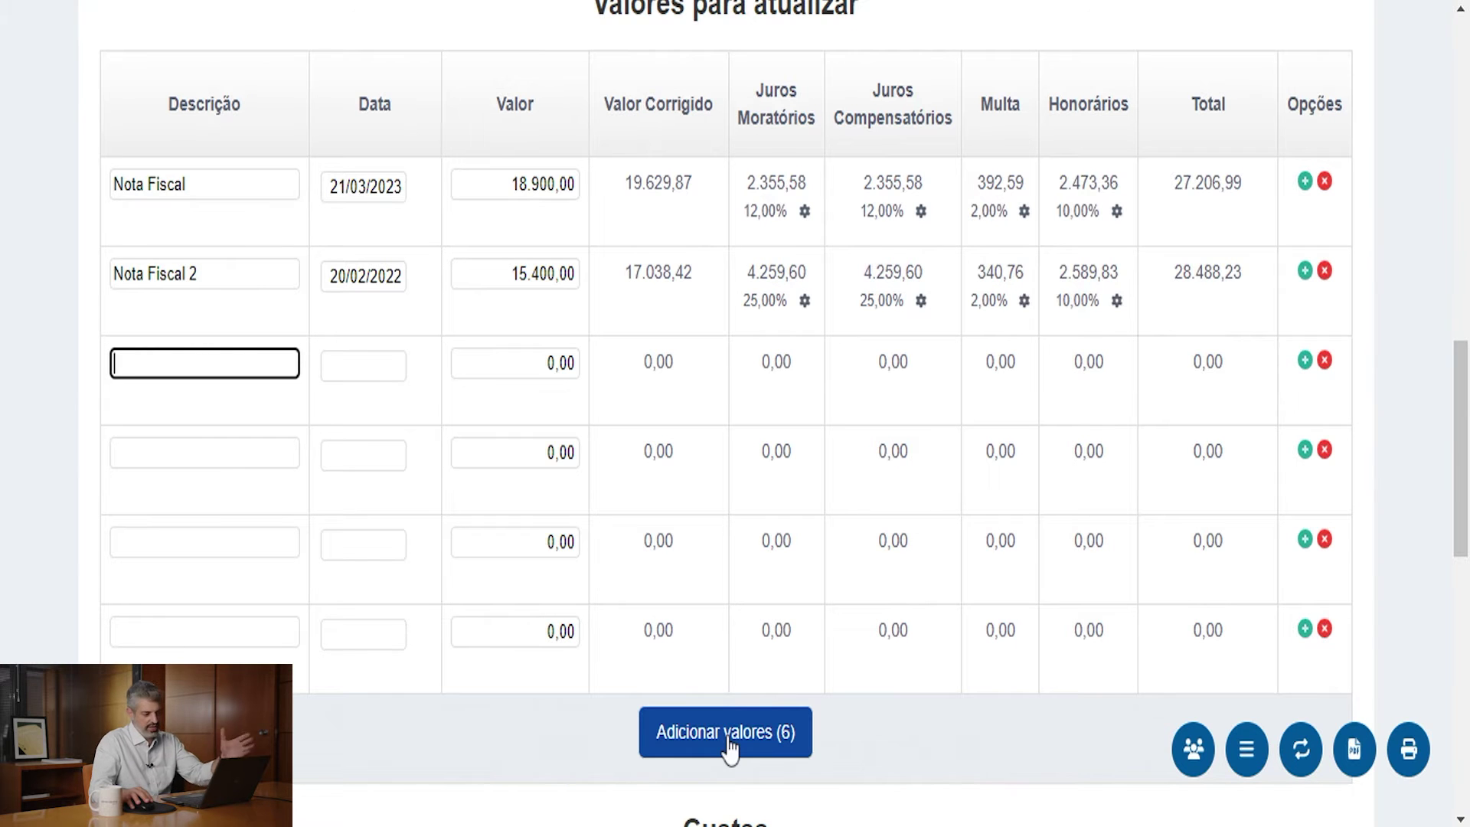
scroll(741, 741, "down", 5)
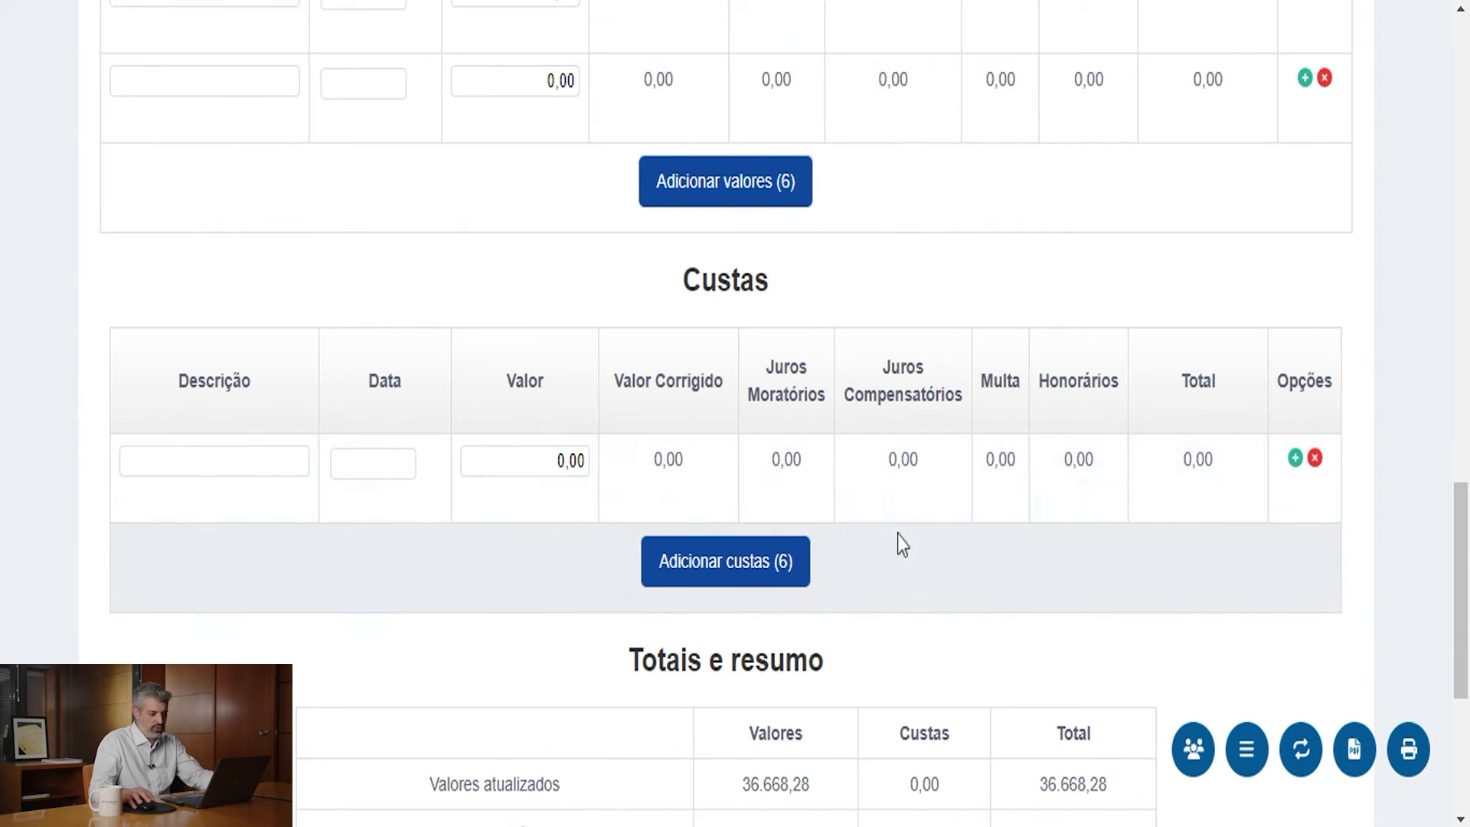
scroll(897, 535, "down", 4)
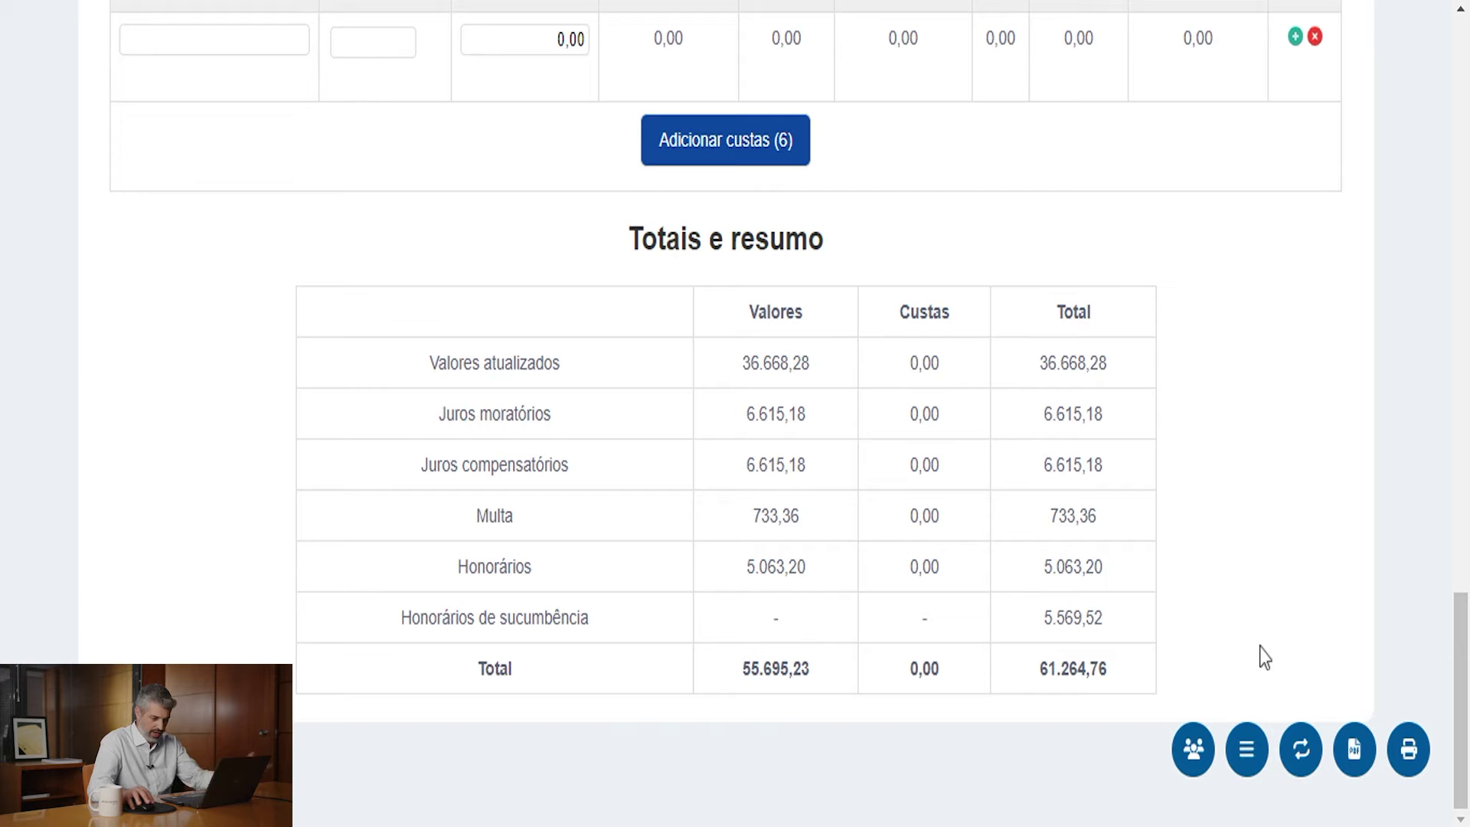
left_click(1248, 754)
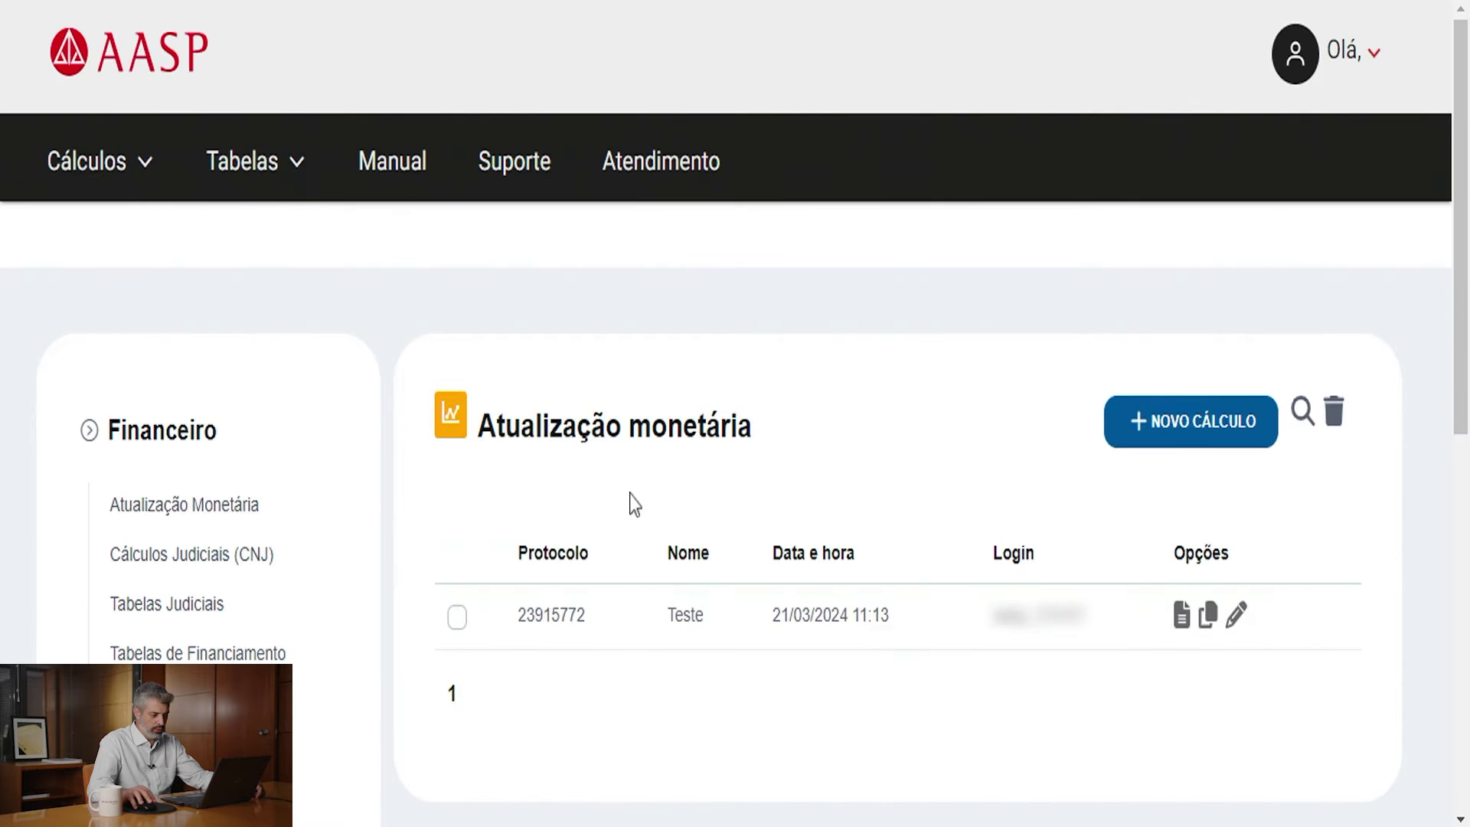
- Duplicate the Teste calculation and rename the copy as Teste 2
scroll(630, 498, "down", 3)
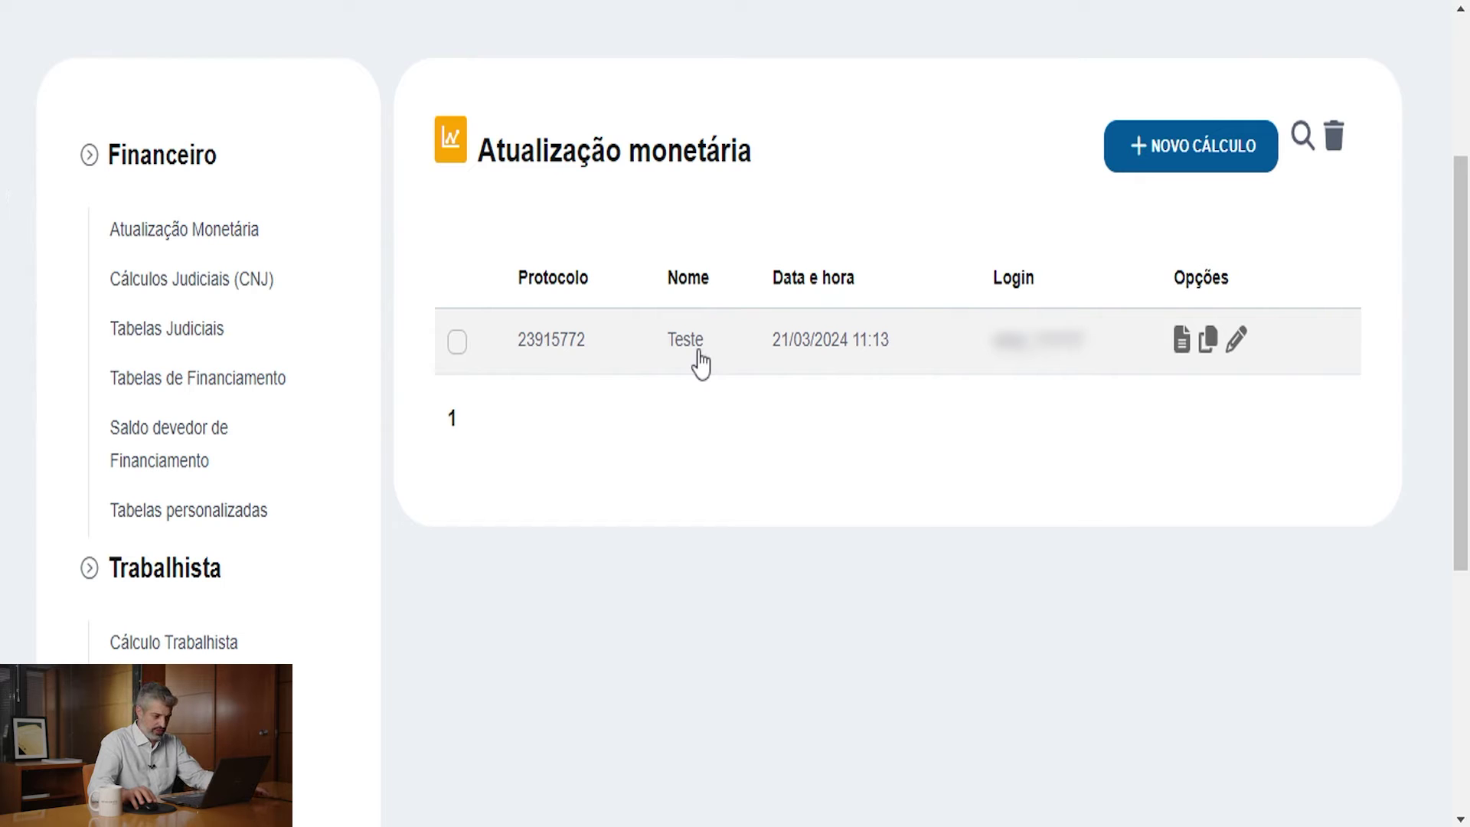
left_click(1211, 354)
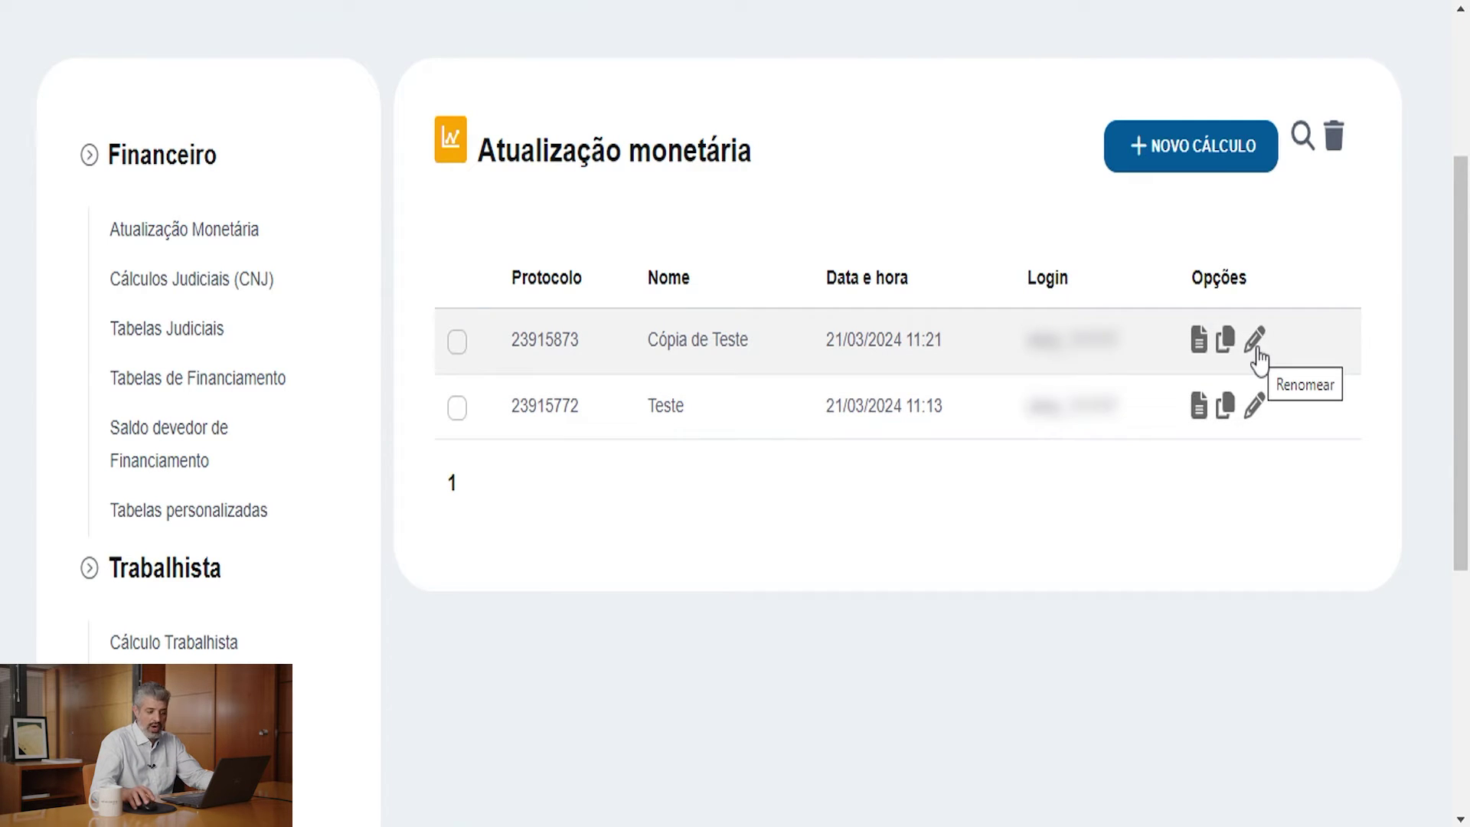
left_click(1256, 349)
left_click(719, 348)
left_click_drag(736, 344, 609, 346)
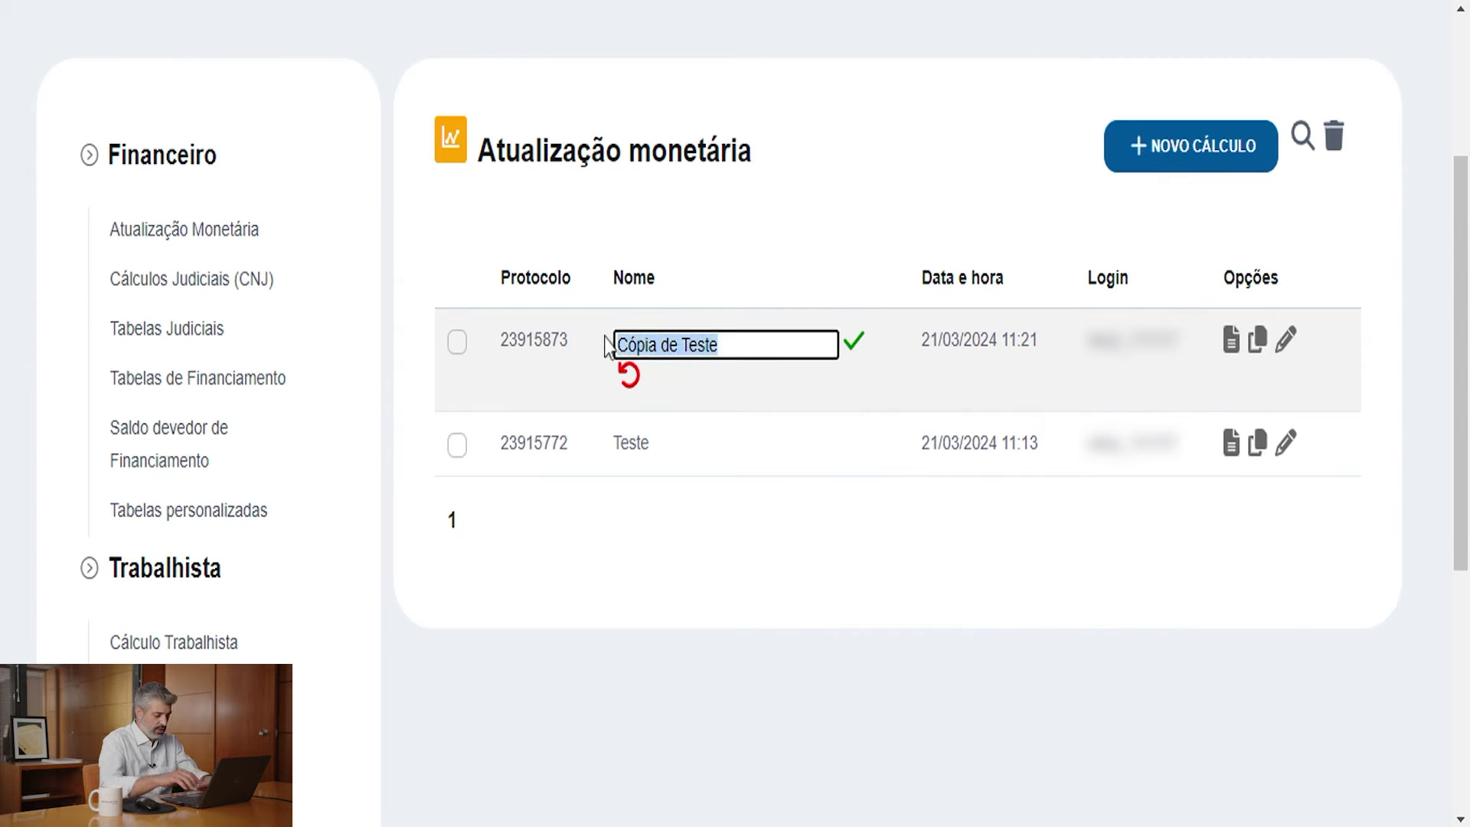
type("TEste")
key("BackSpace")
key("BackSpace")
key("BackSpace")
key("BackSpace")
type("este 2")
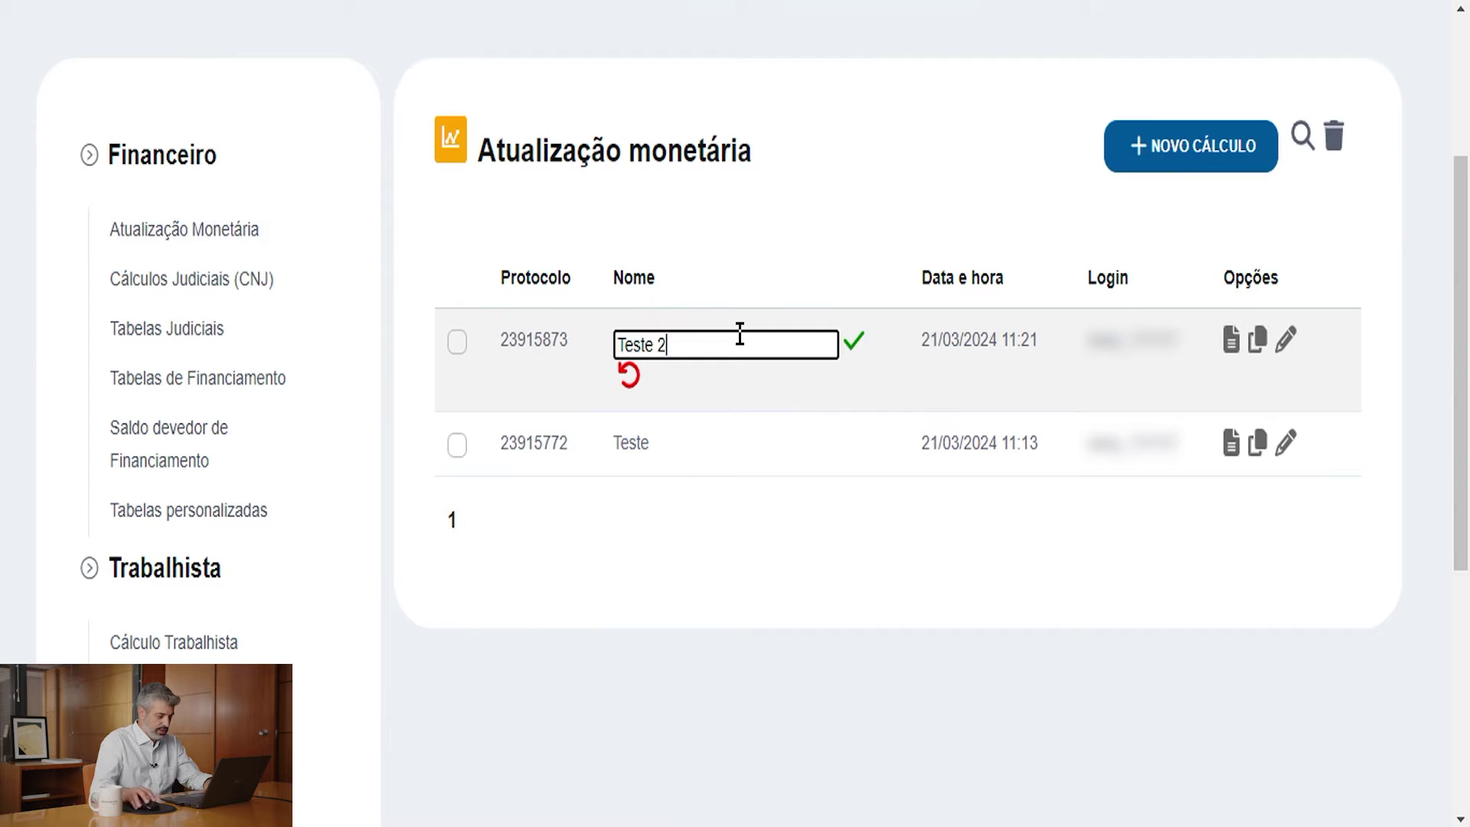
left_click(1135, 334)
left_click(849, 342)
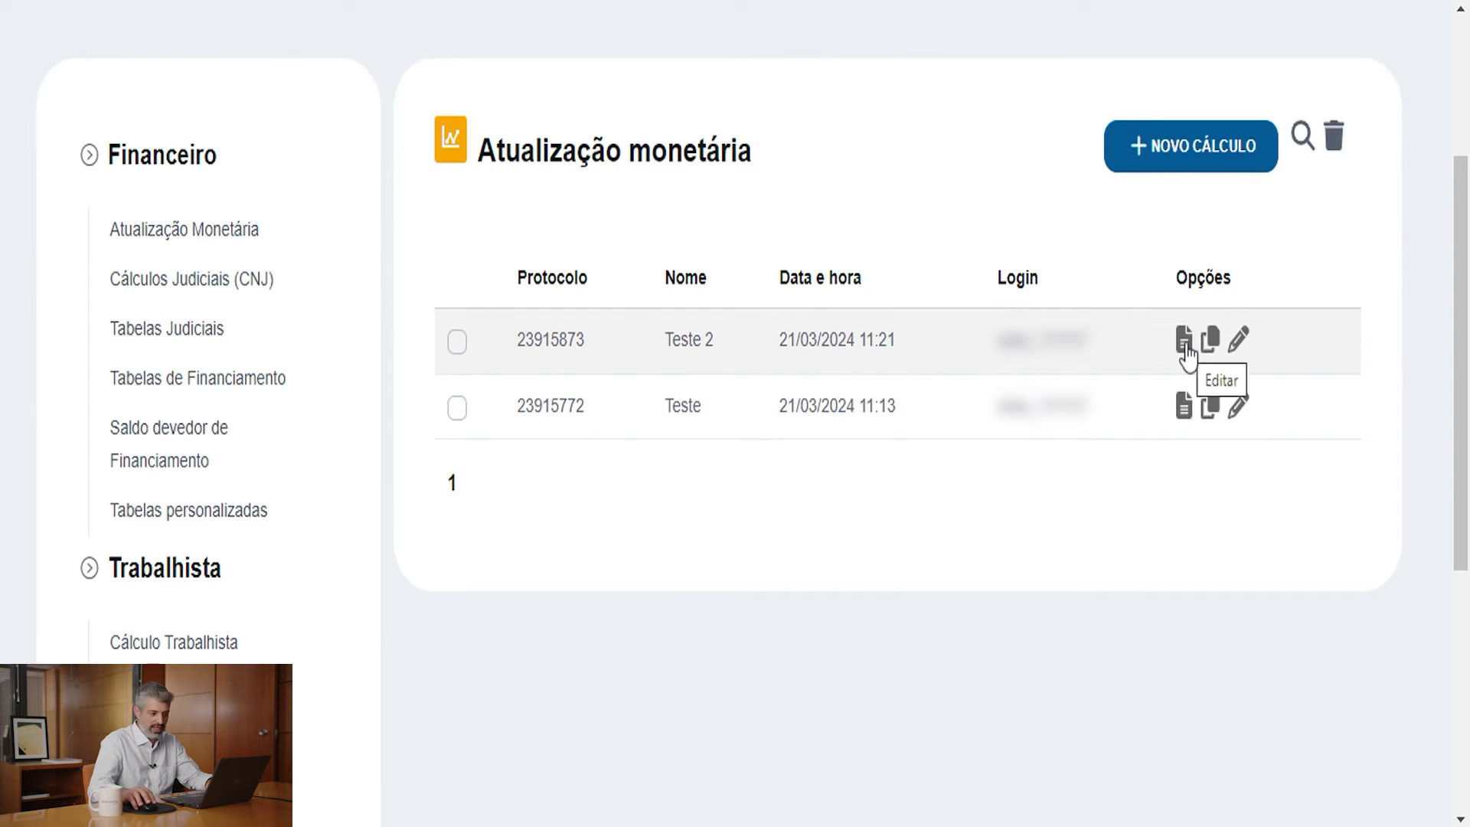
- Open the Teste 2 calculation for editing and set the value of its Nota Fiscal 2 row to 13700
left_click(1184, 346)
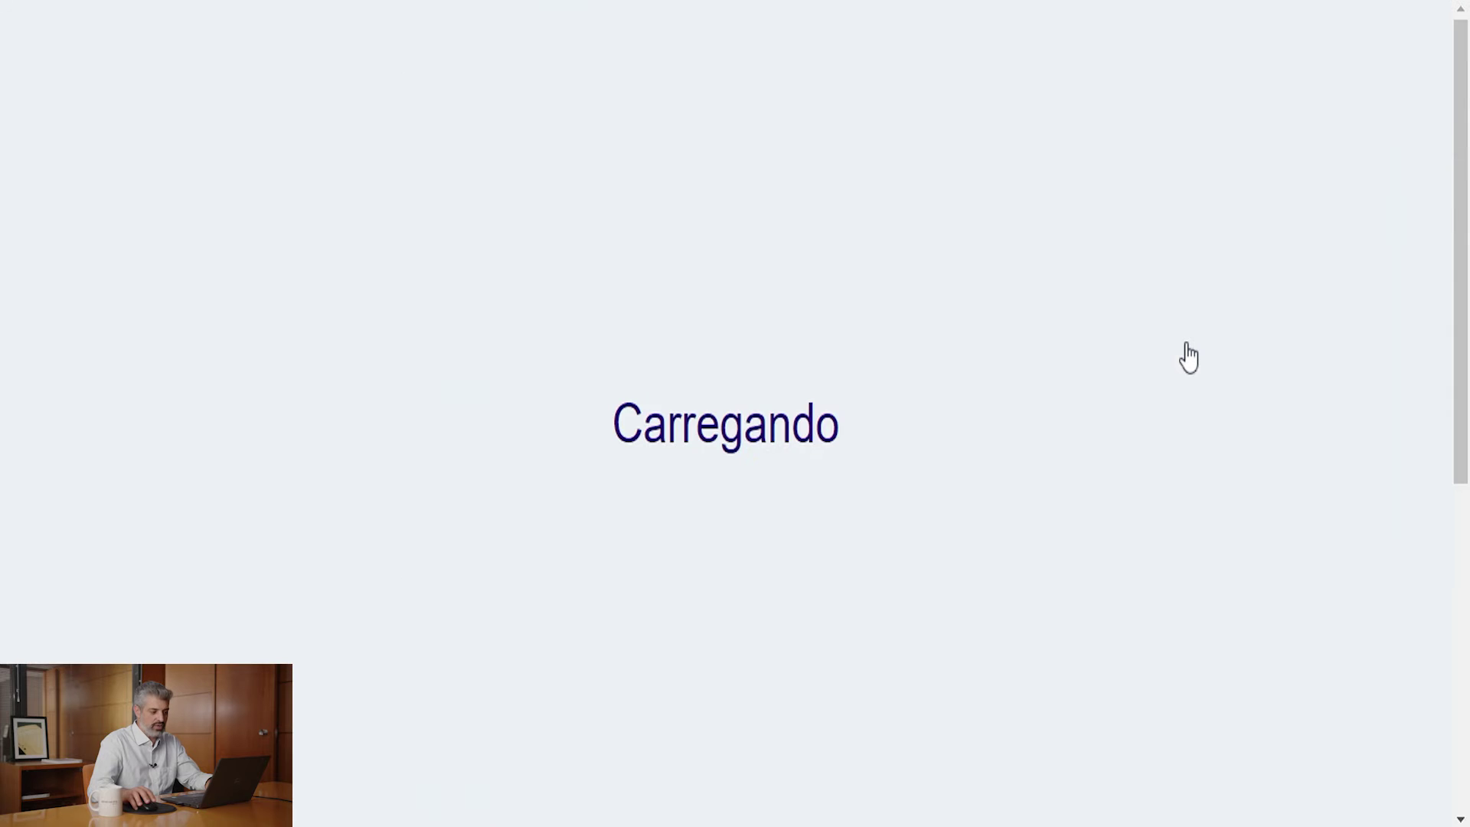
scroll(891, 457, "down", 5)
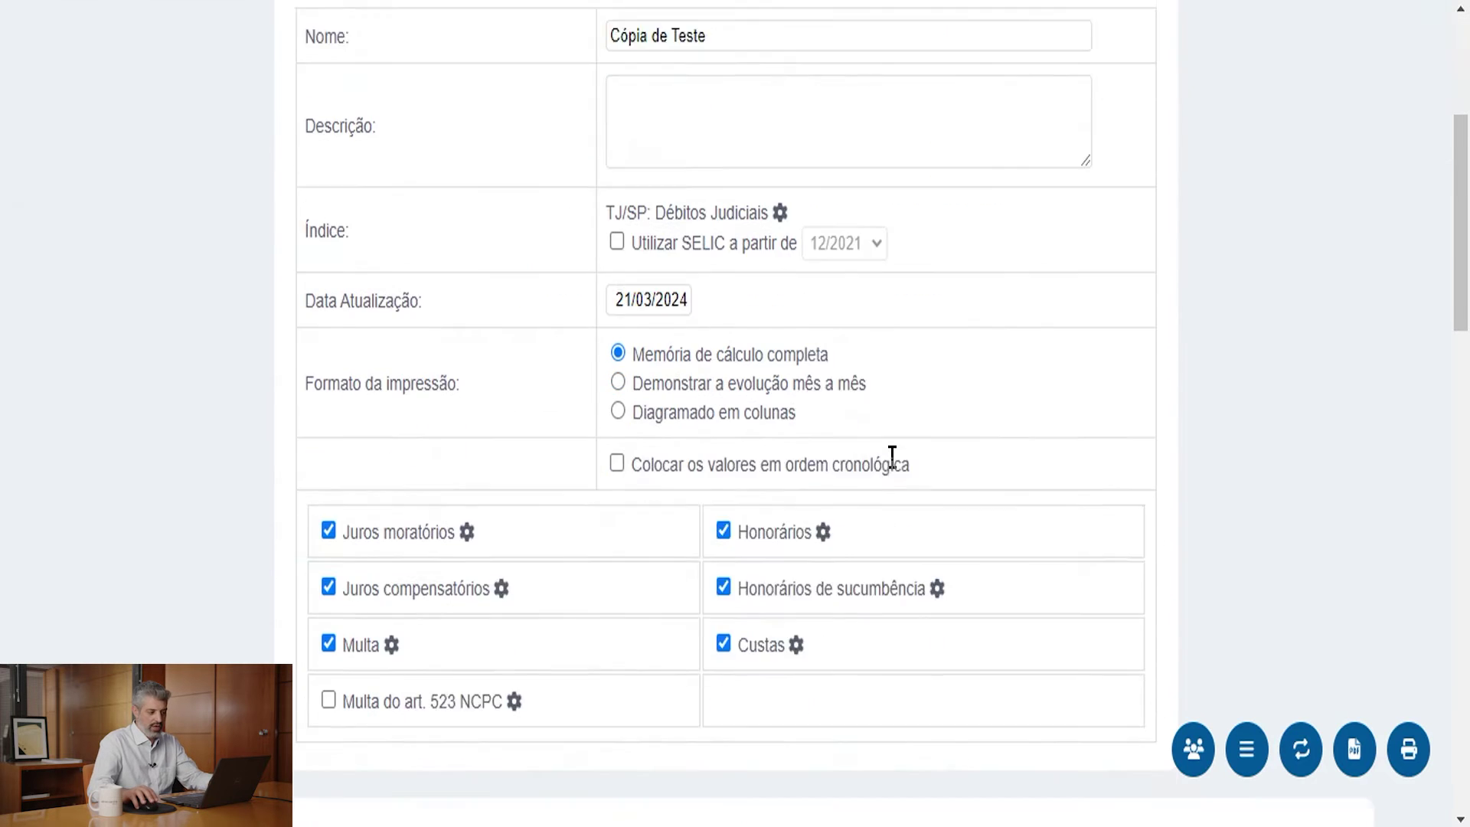
scroll(893, 463, "up", 3)
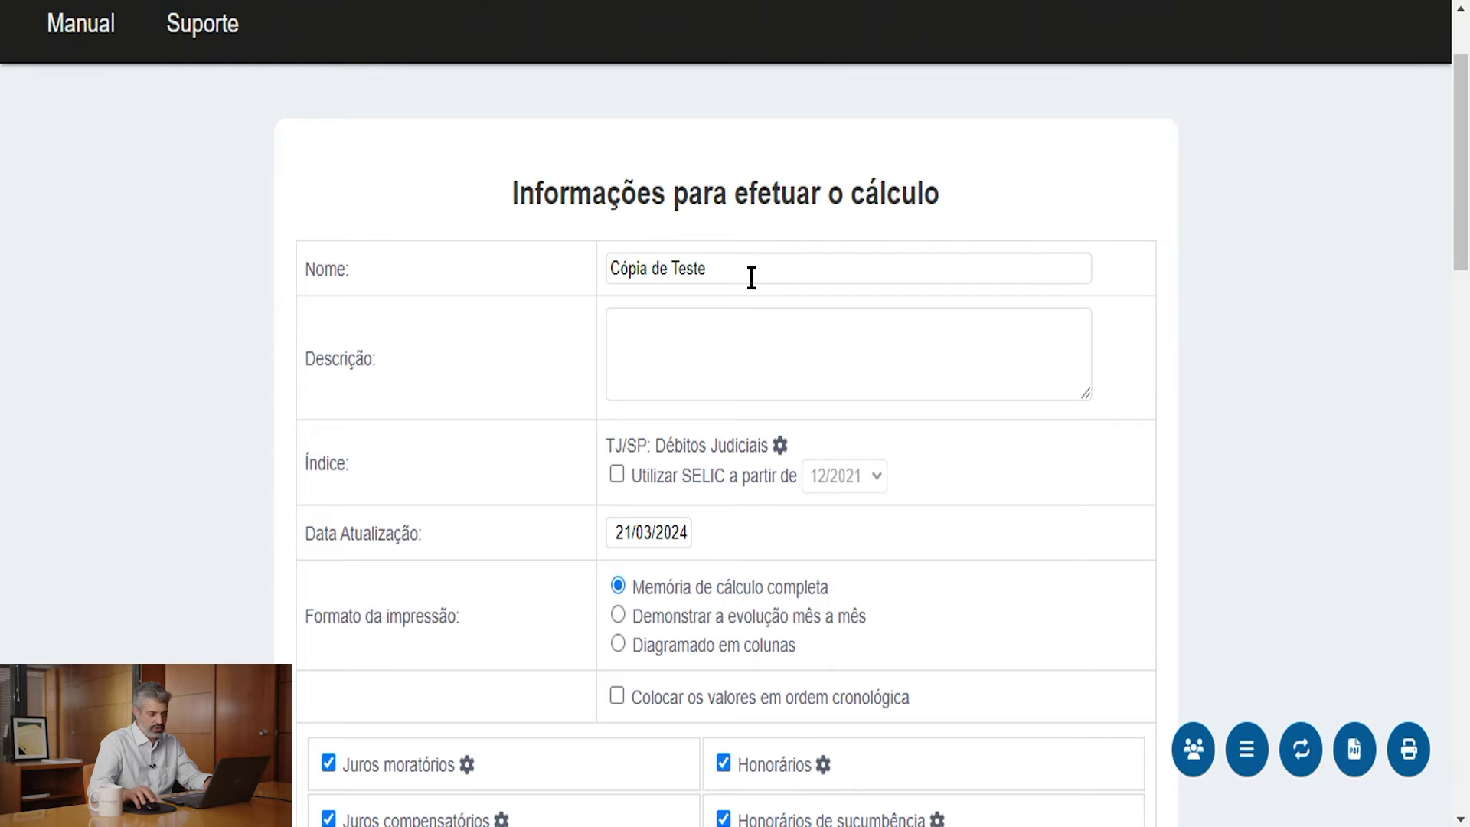
scroll(930, 406, "down", 10)
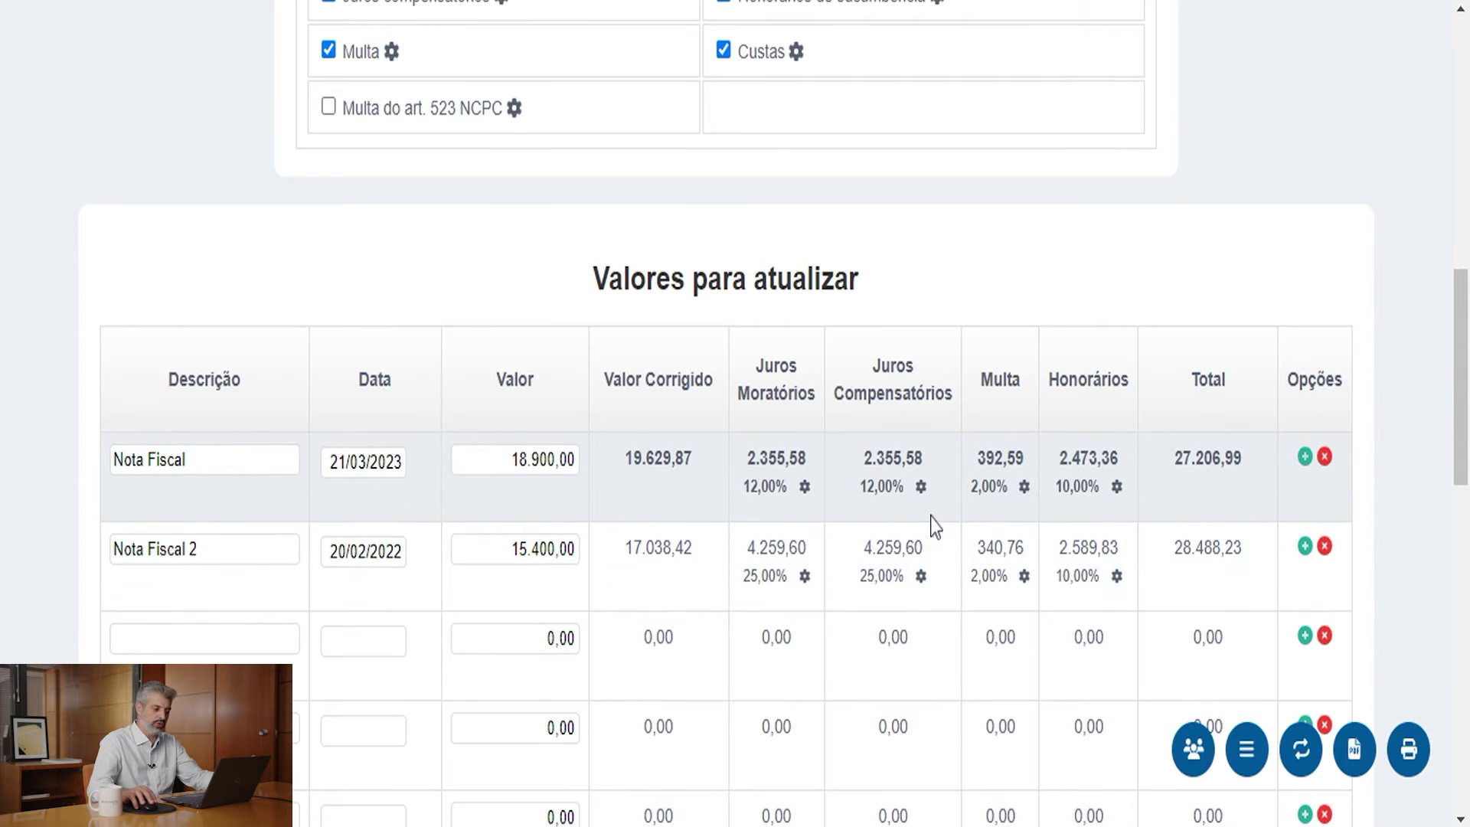
scroll(933, 526, "down", 3)
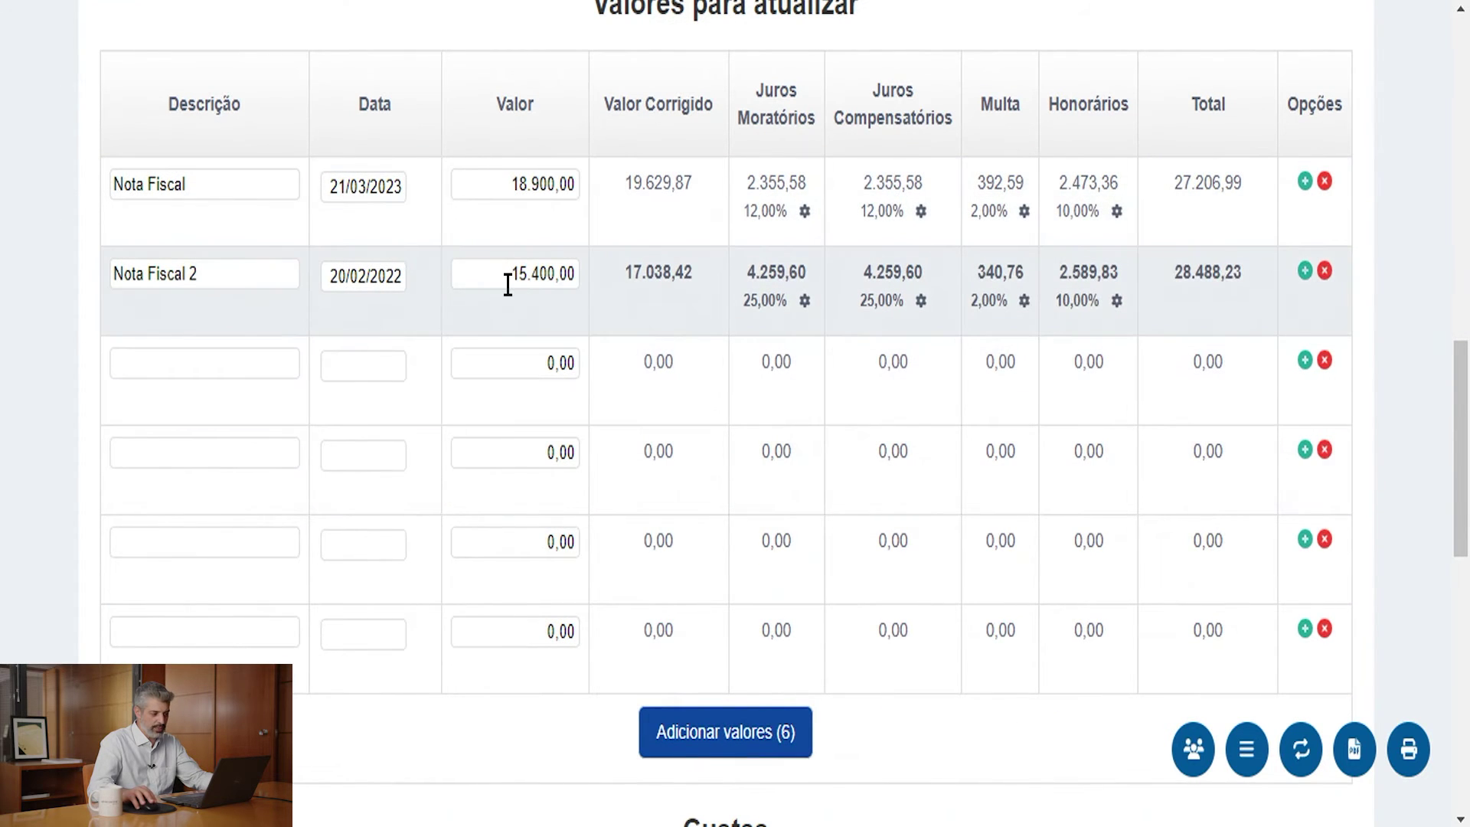
left_click(512, 279)
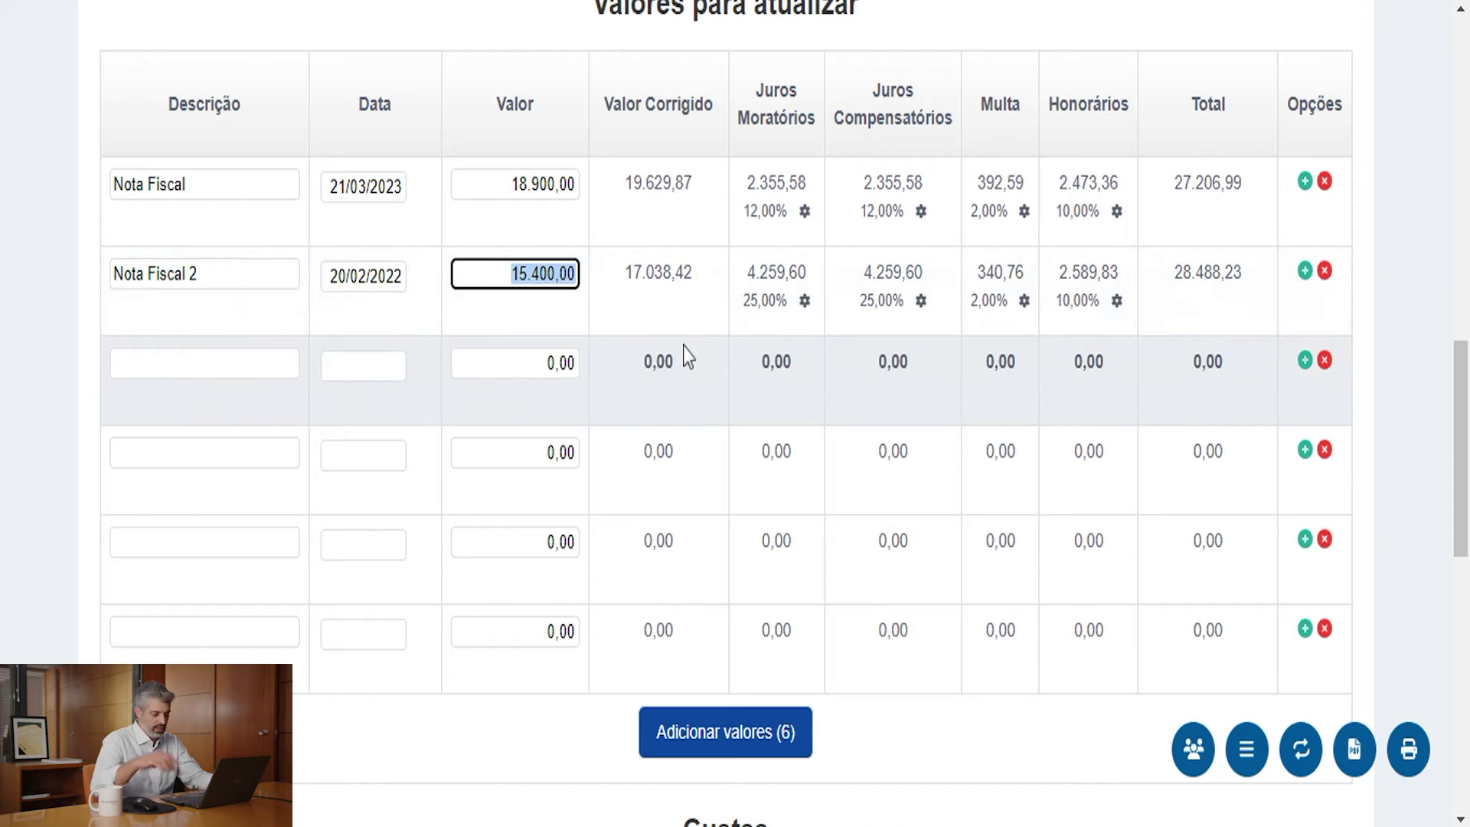
type("13700")
key("Tab")
- Check the Totais e resumo of the edited copy and go back to the calculation list
scroll(995, 490, "down", 8)
scroll(1092, 496, "down", 3)
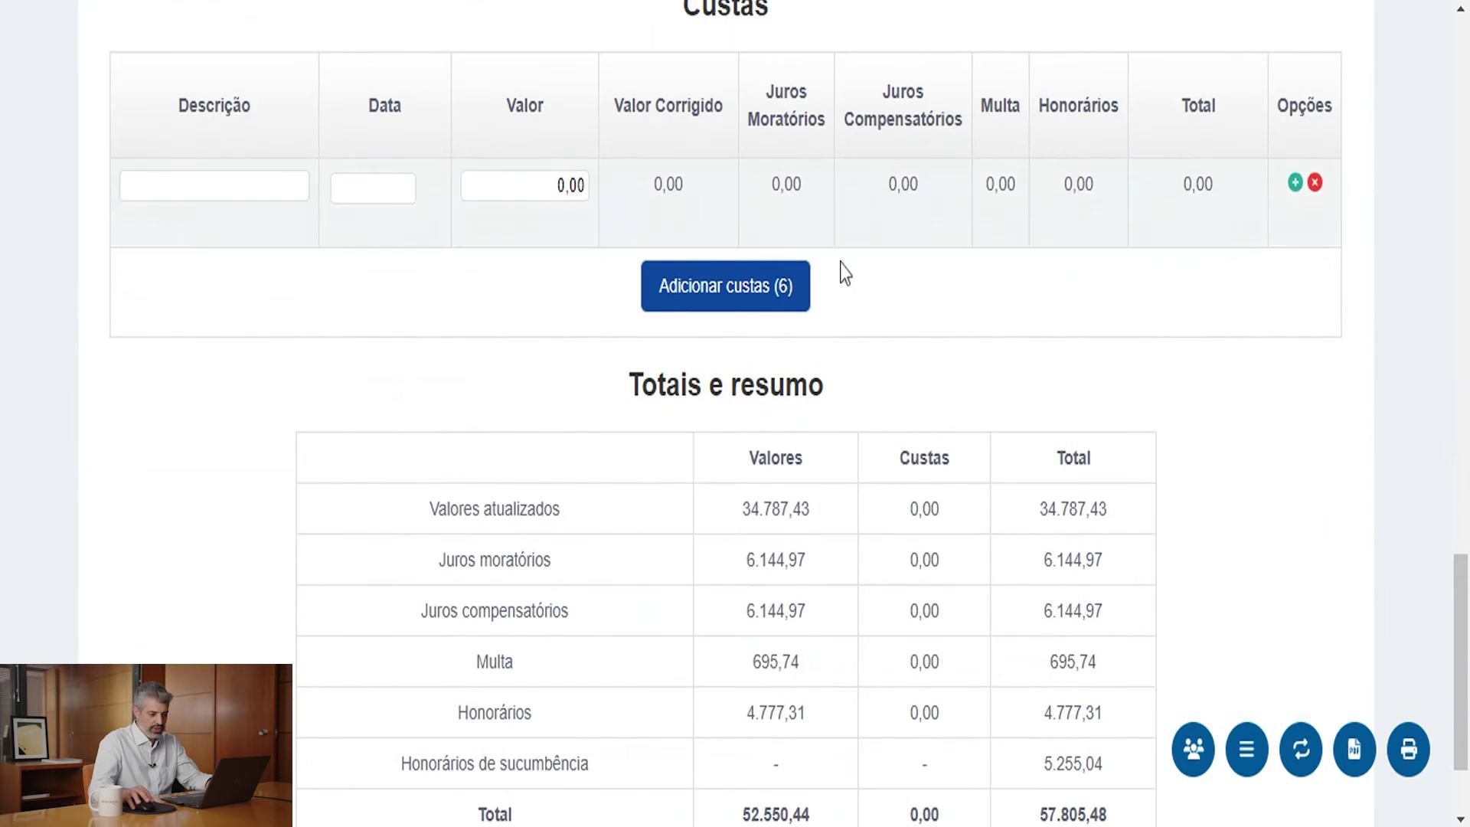
left_click(1247, 759)
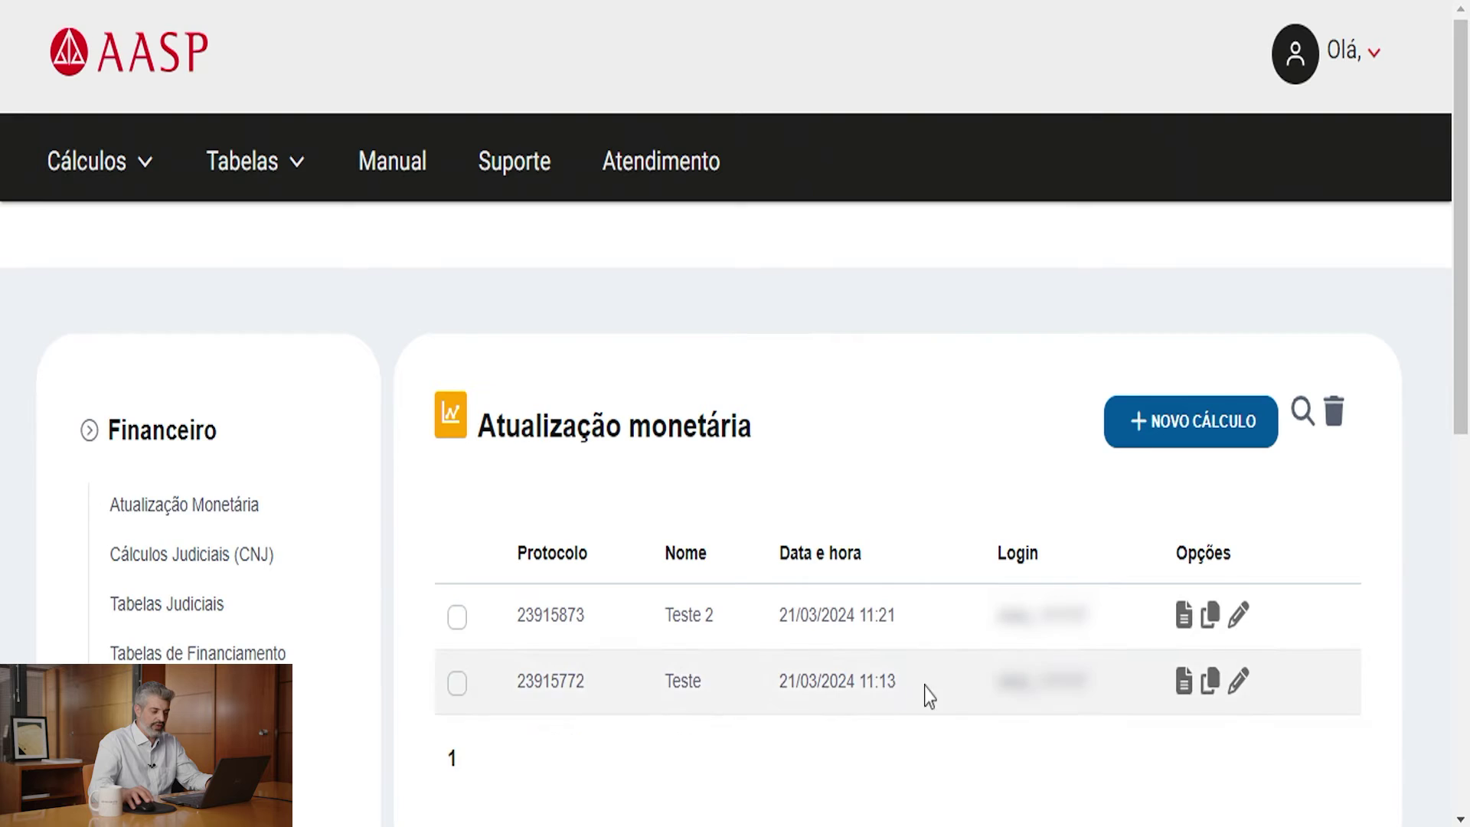
- Go to Cálculo Trabalhista and start a new labour calculation
scroll(906, 712, "down", 2)
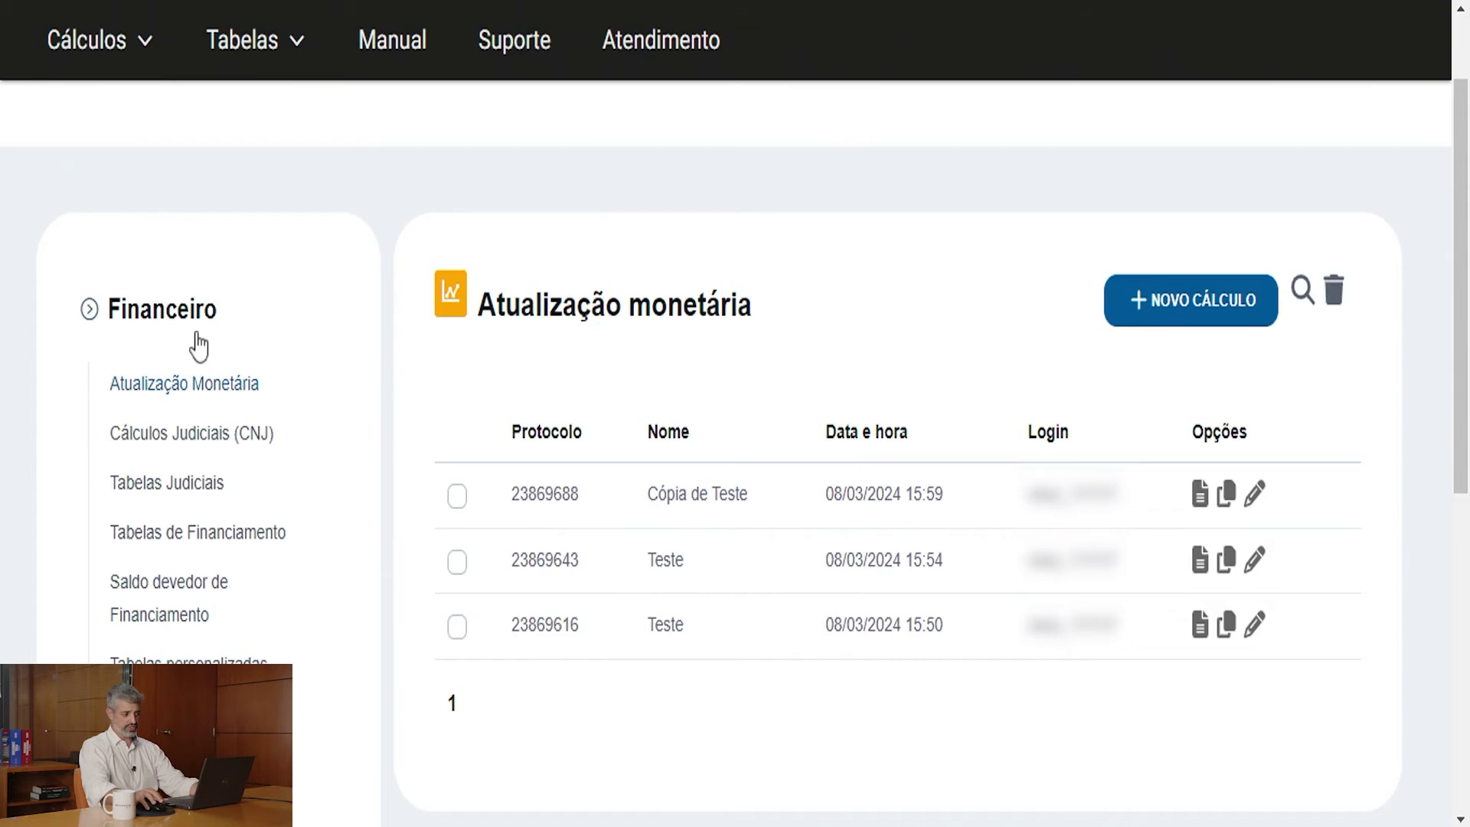
scroll(197, 367, "down", 2)
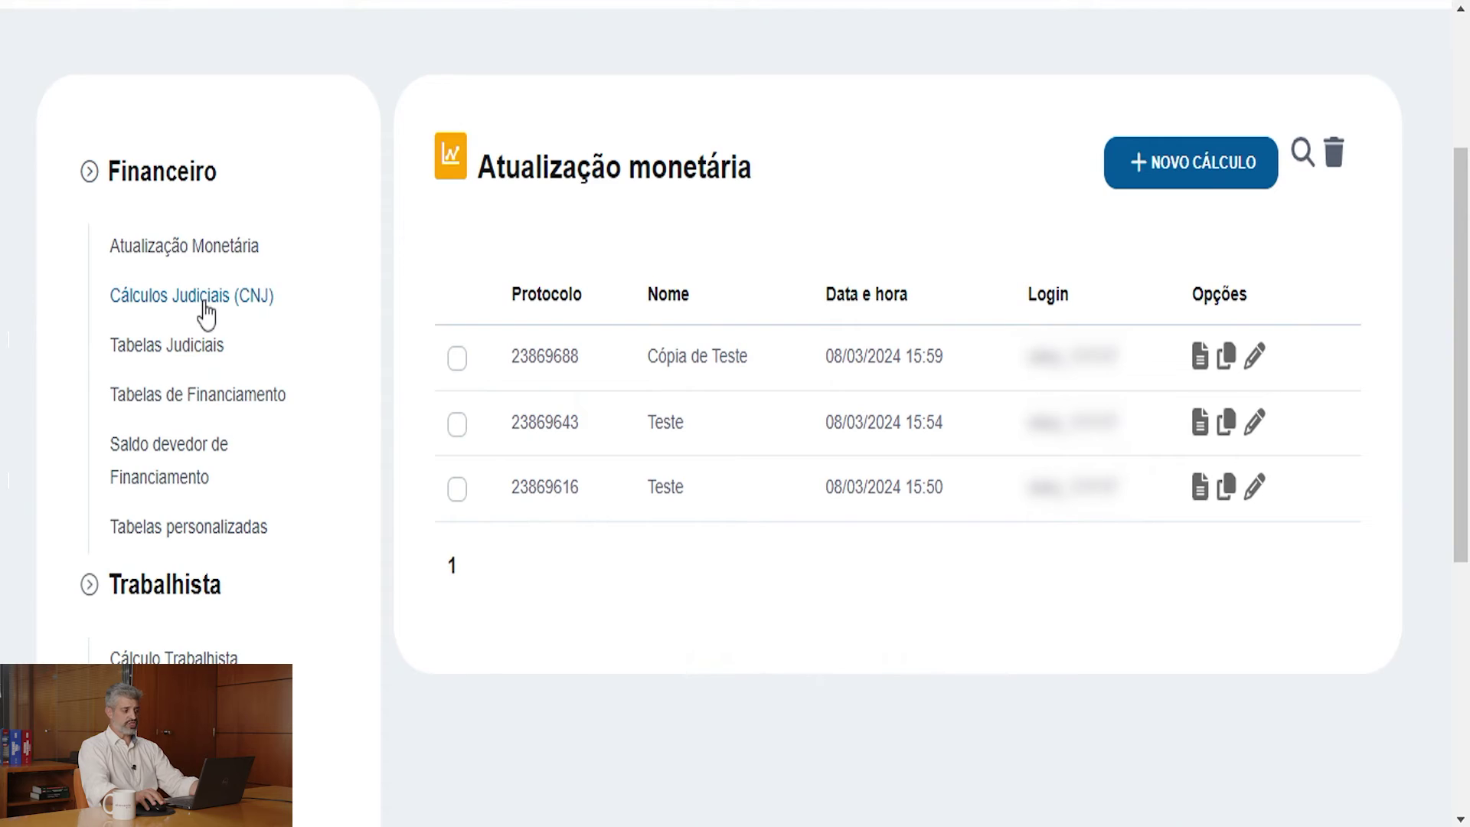
scroll(202, 316, "down", 2)
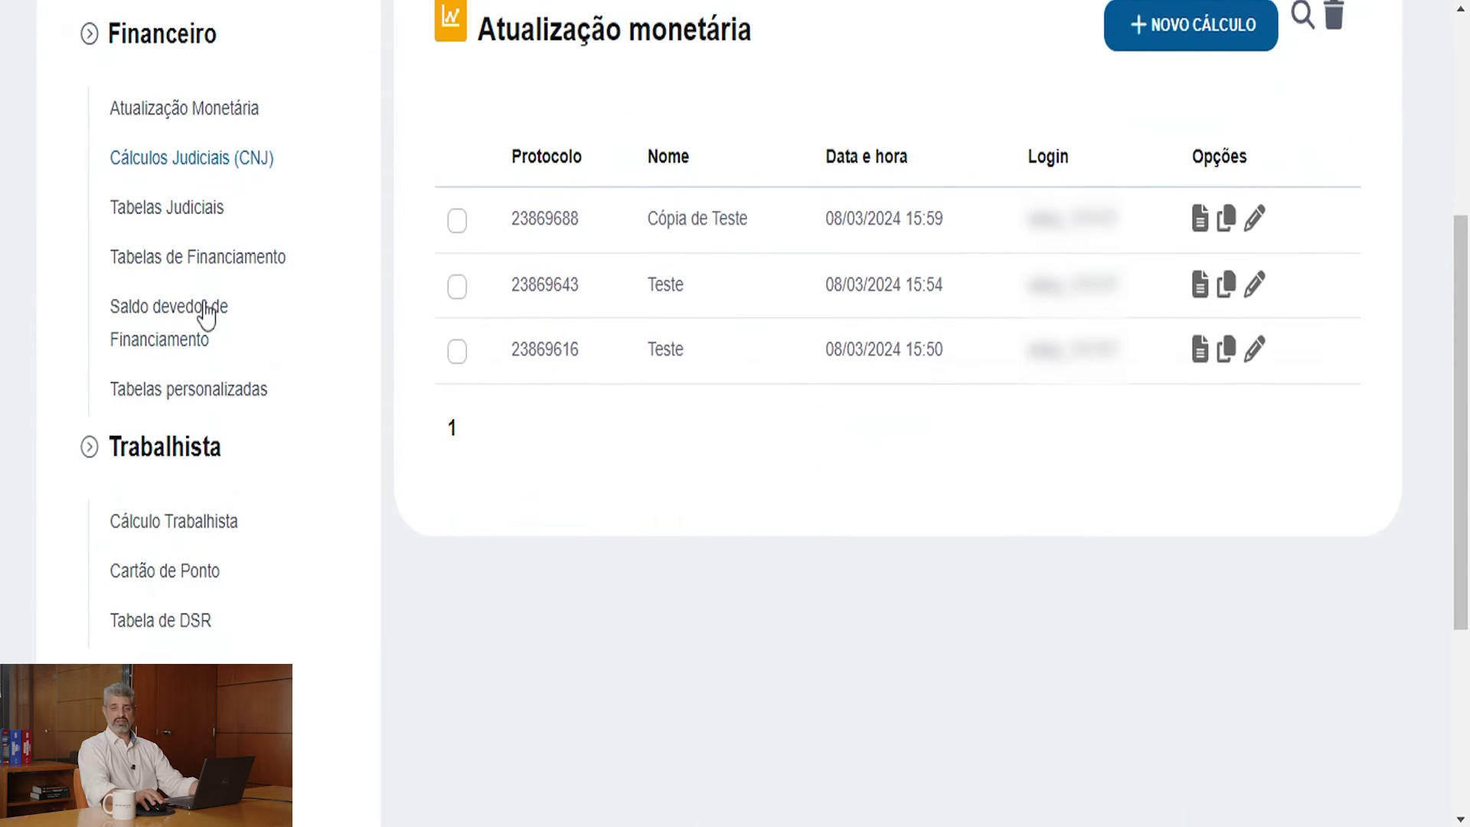
left_click(190, 528)
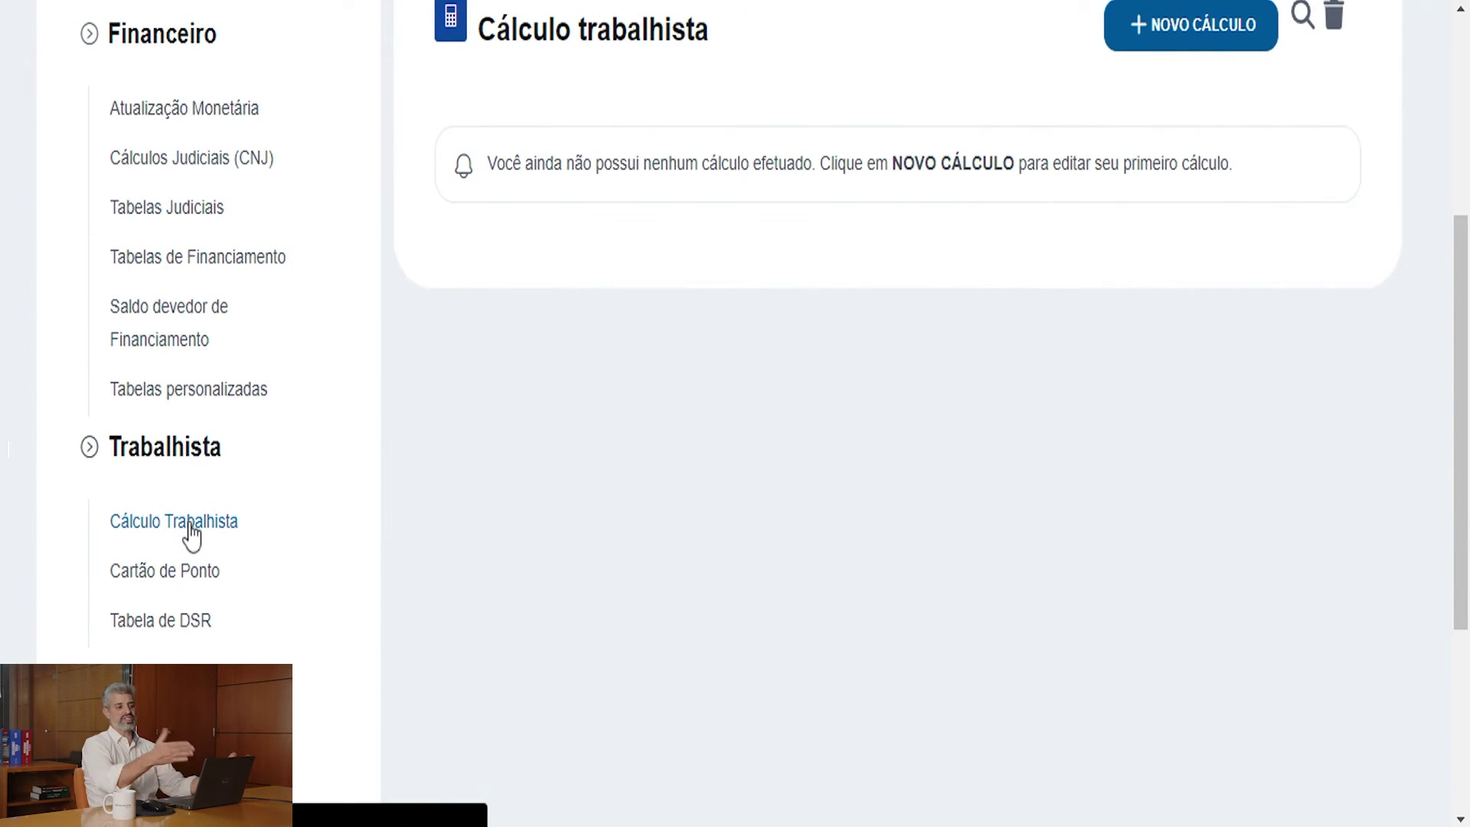
scroll(1110, 405, "up", 3)
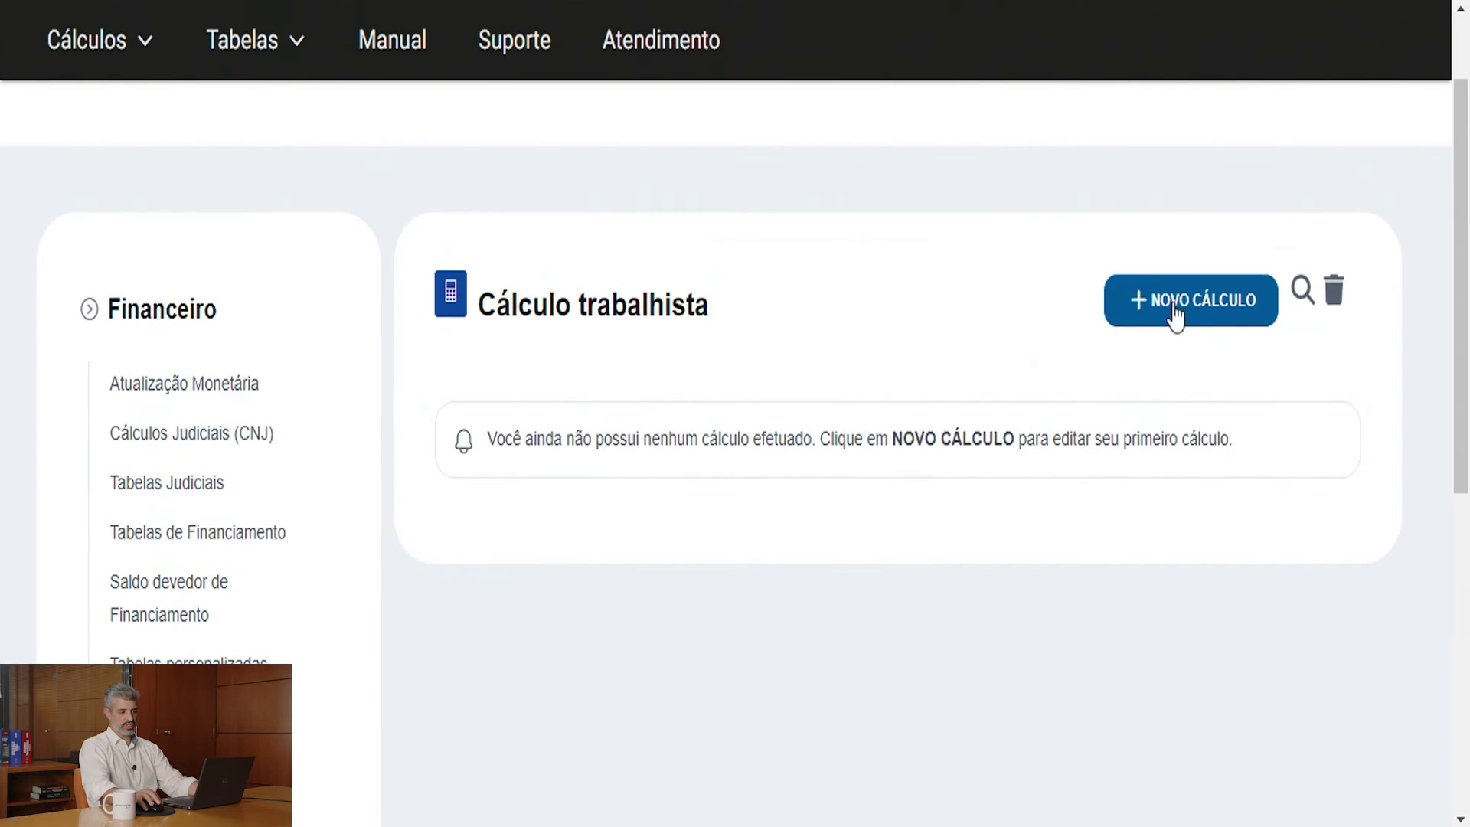
left_click(1172, 306)
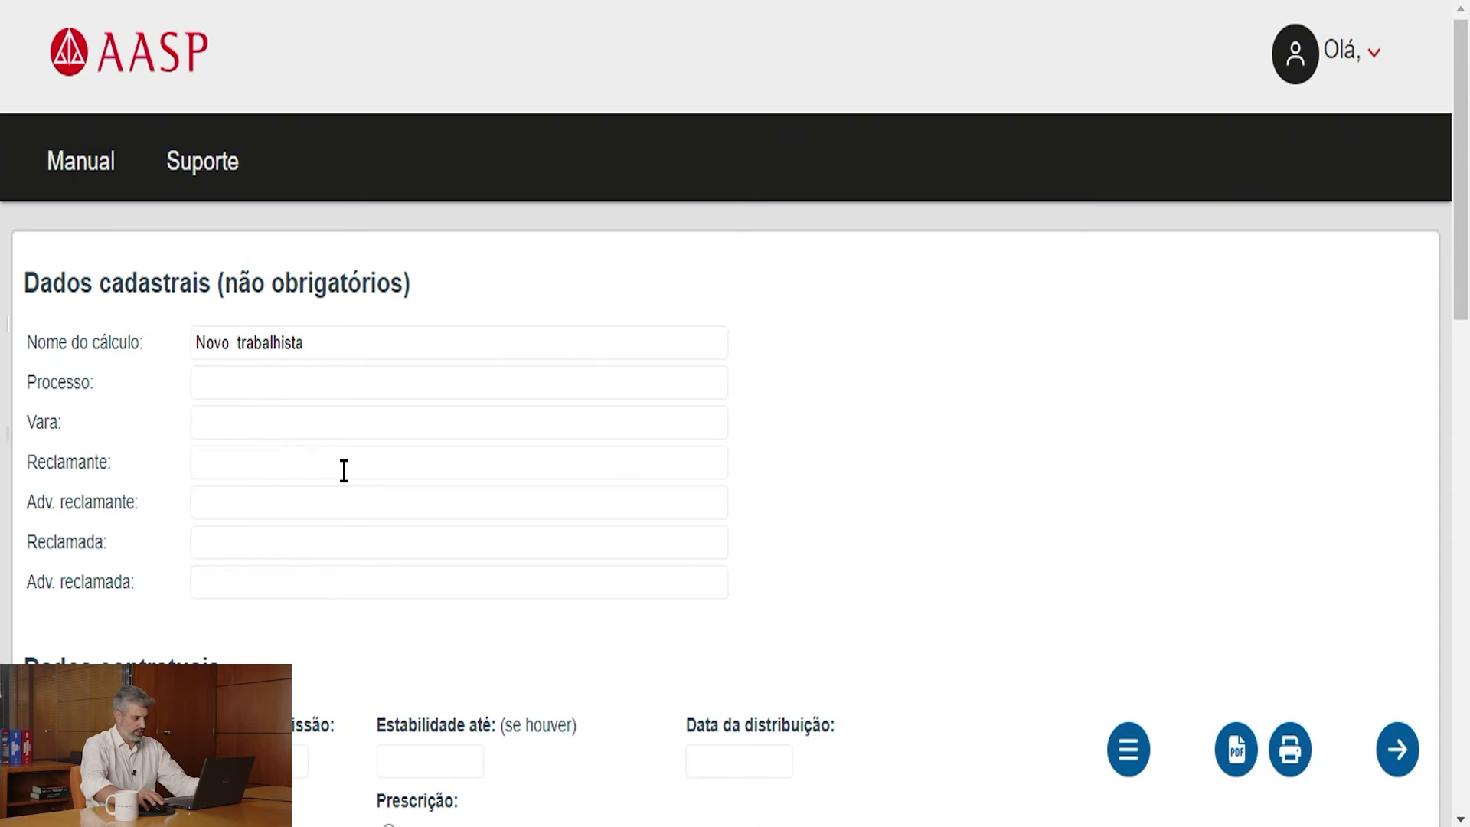
- Select the verbas 13o. salário, Férias, Aviso prévio, Multas rescisórias and Saldo Salarial for the labour calculation
scroll(344, 470, "down", 5)
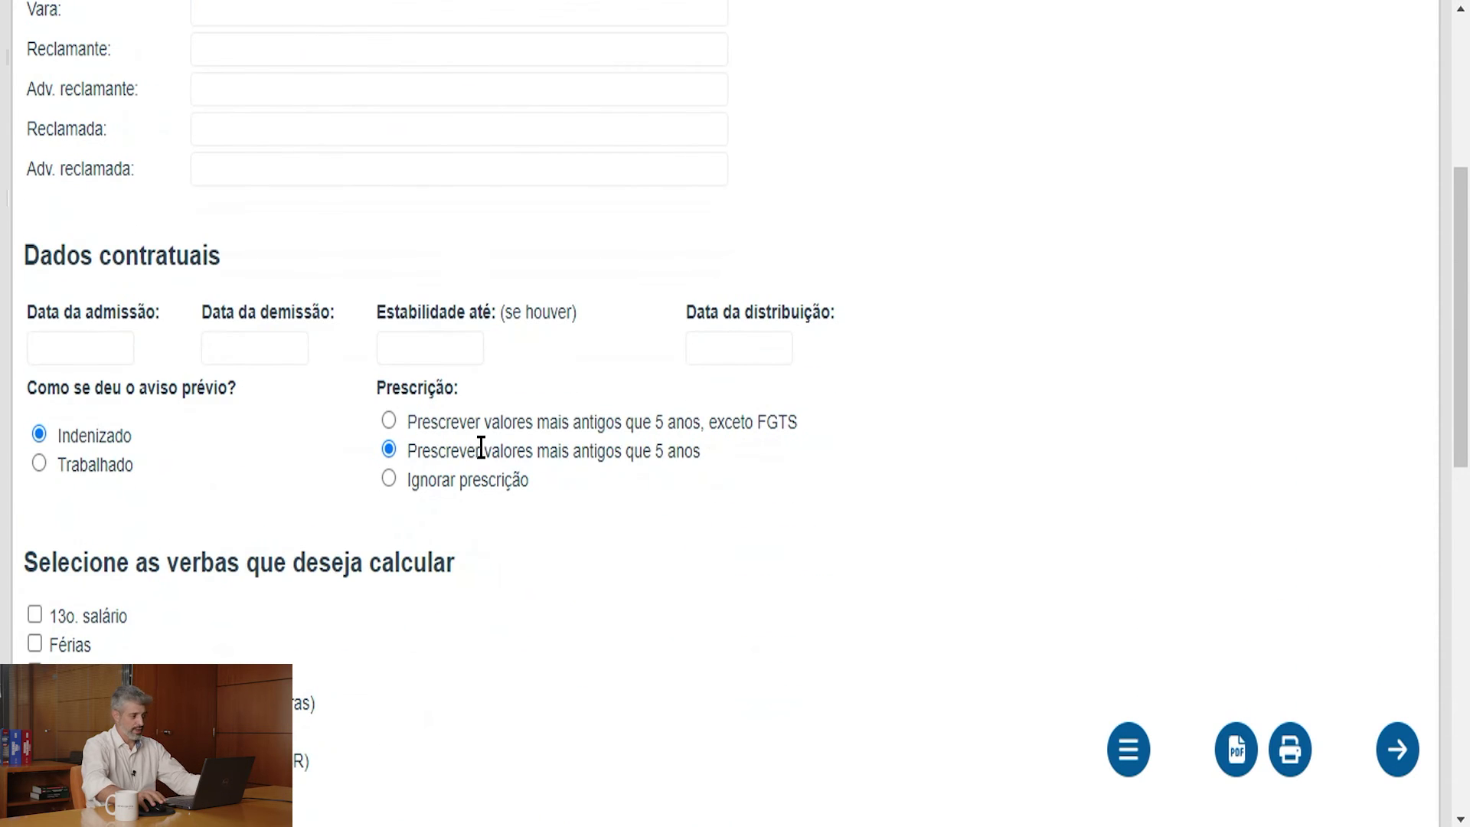
scroll(480, 447, "up", 2)
scroll(431, 474, "down", 2)
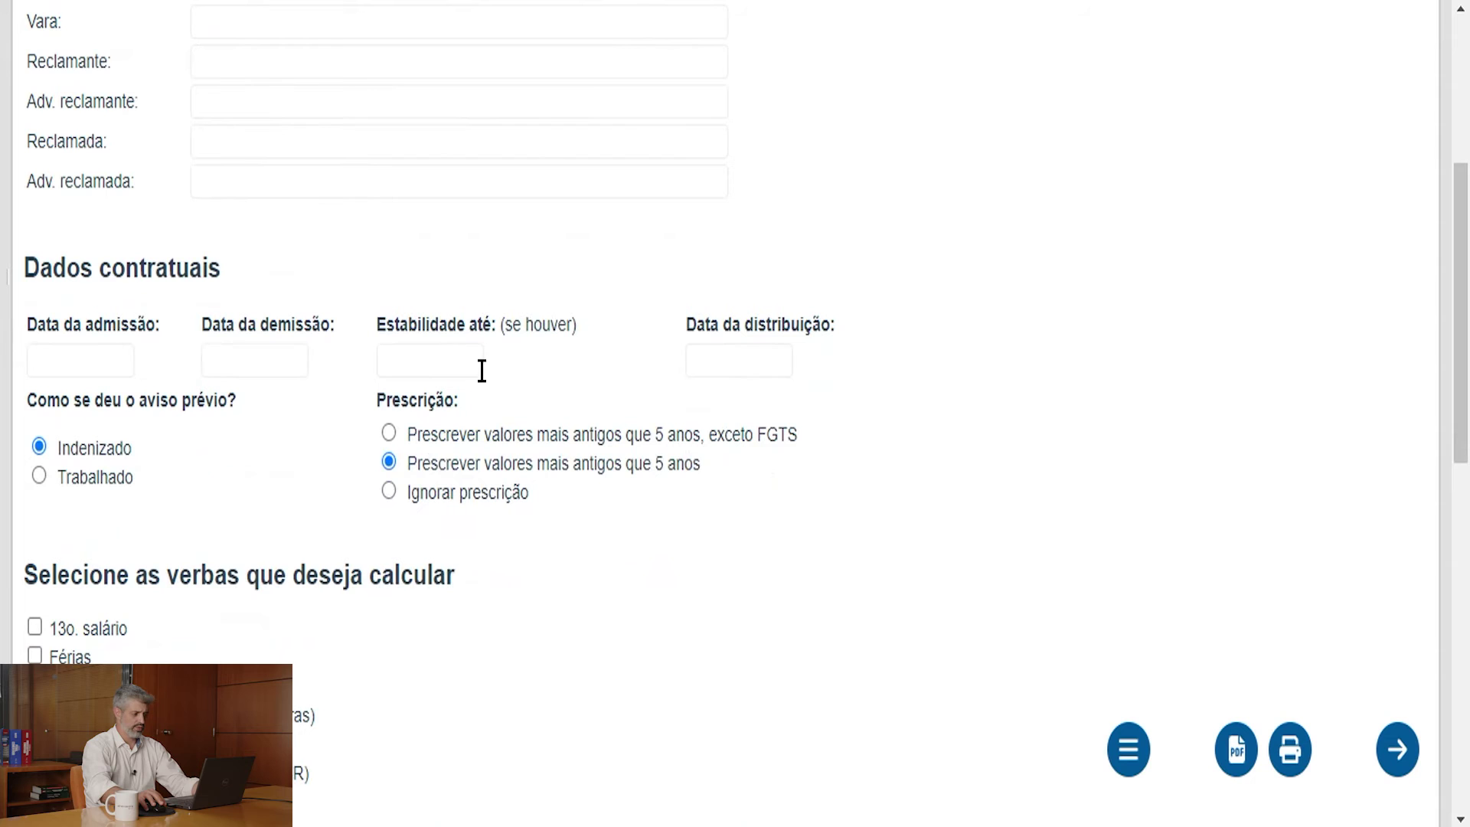
scroll(637, 334, "down", 2)
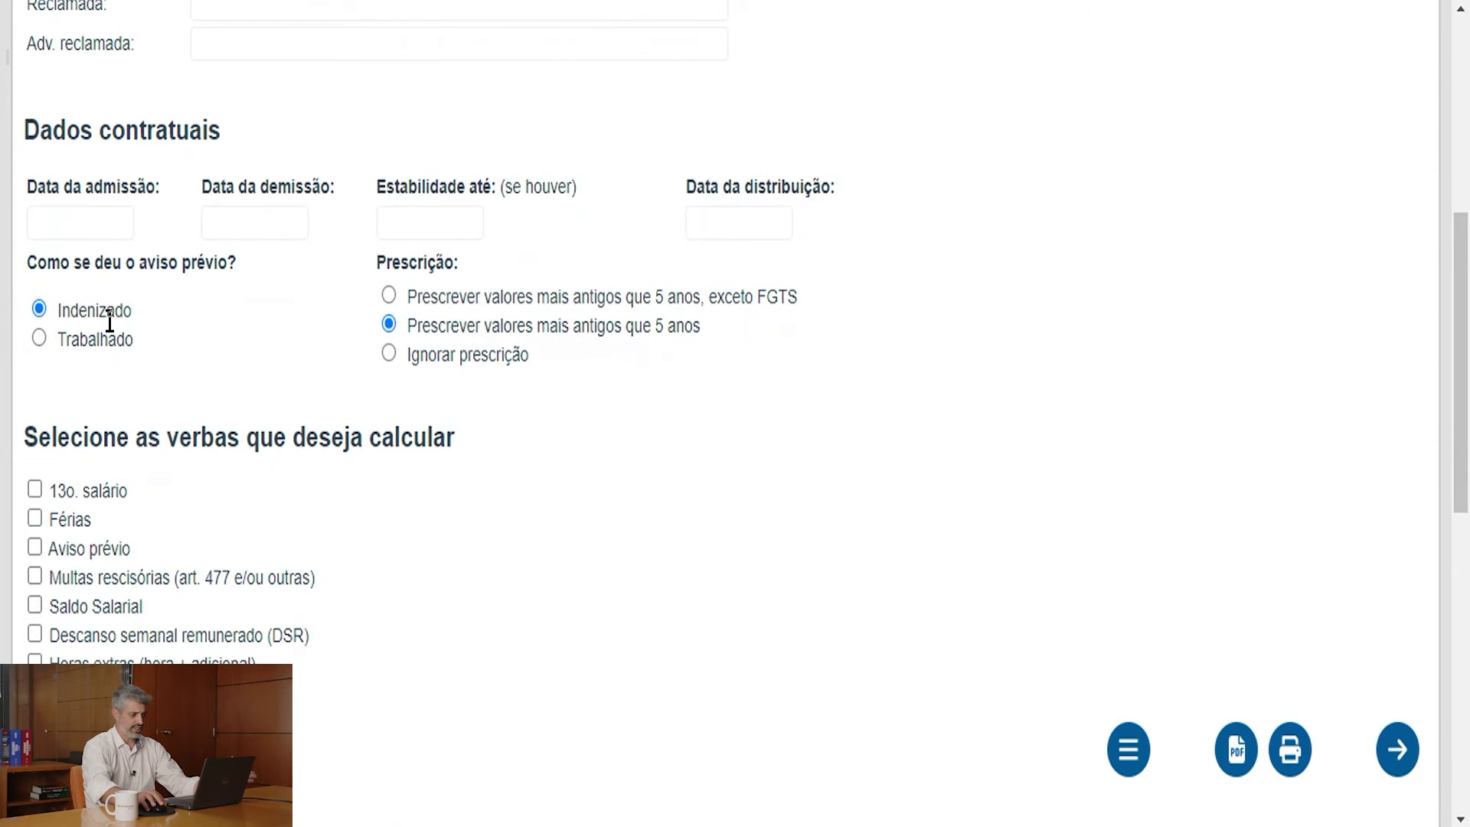
scroll(149, 365, "down", 4)
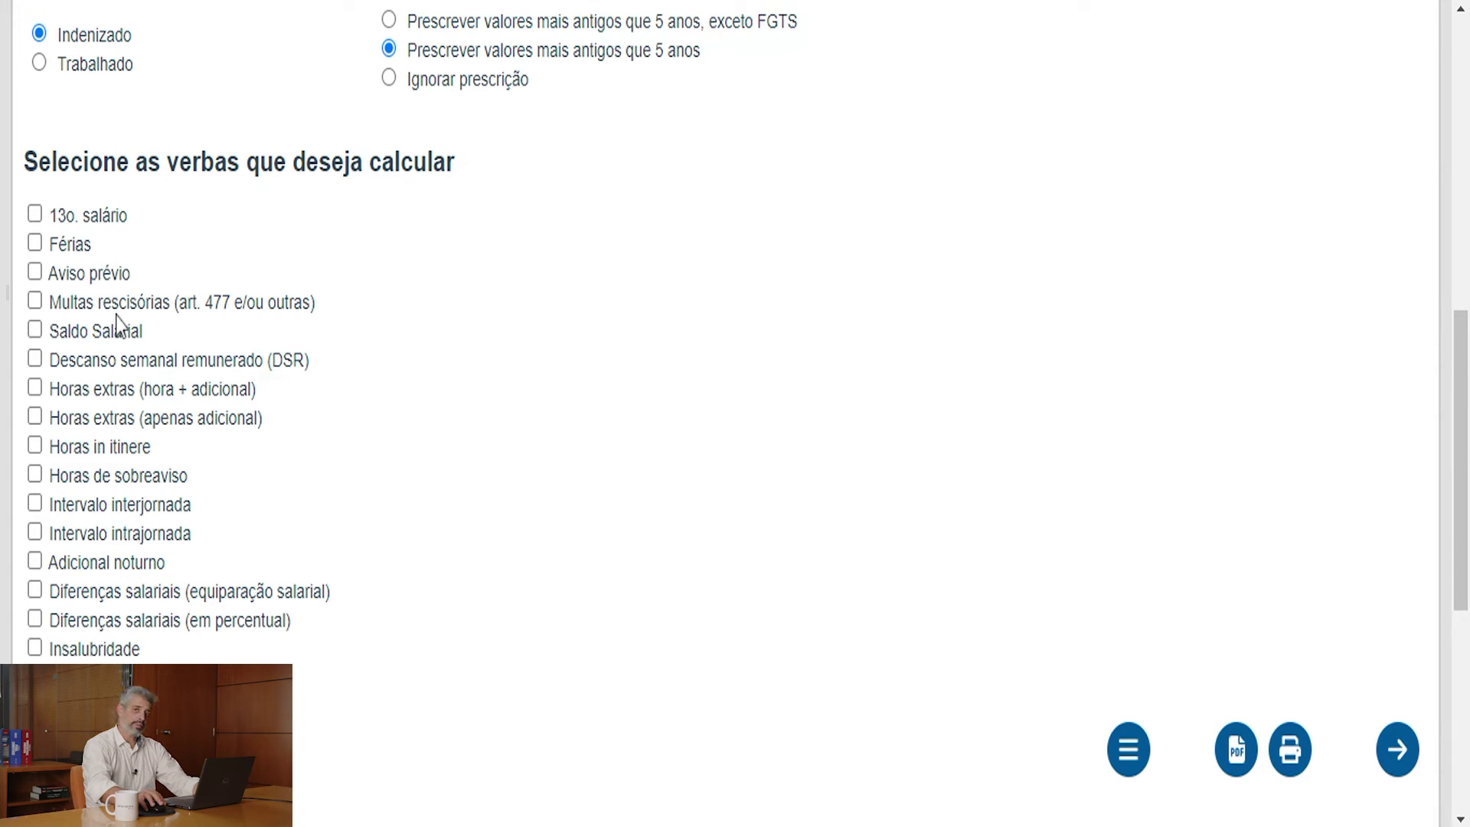
left_click(34, 214)
left_click(34, 243)
left_click(34, 273)
left_click(34, 302)
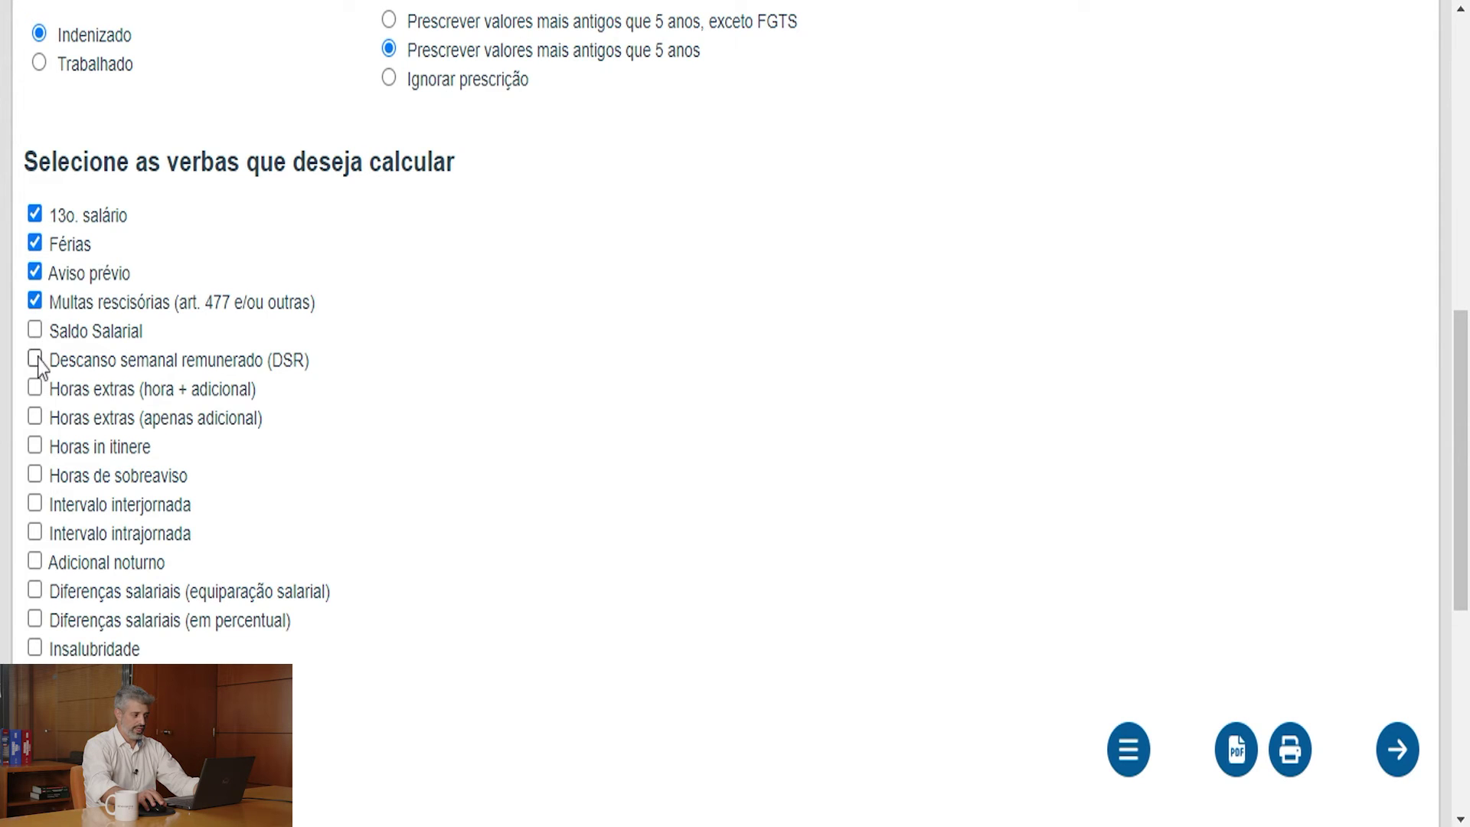
left_click(34, 330)
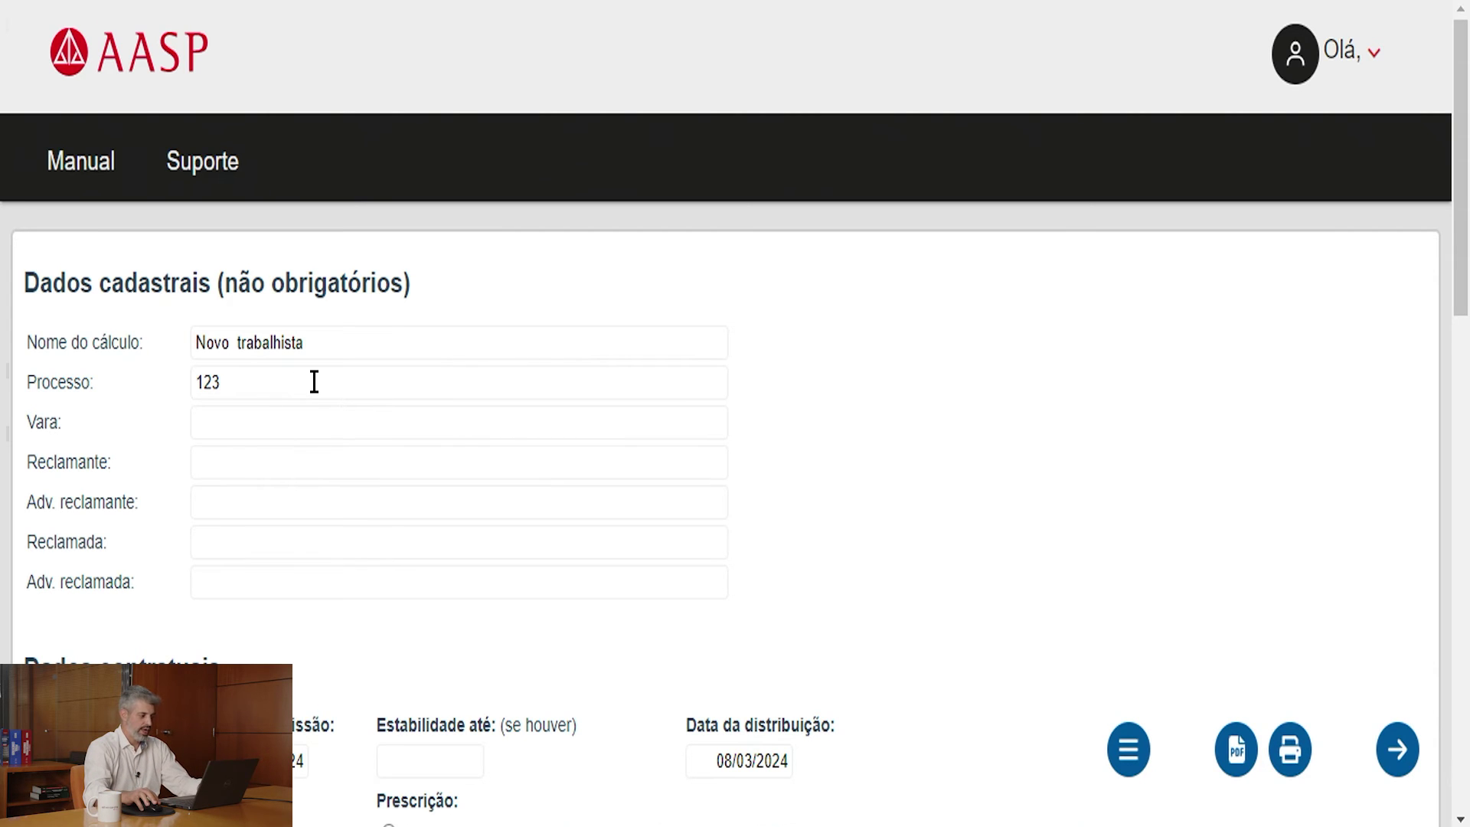
- Replace the process number in the case data and set the Vara to 48
left_click_drag(302, 382, 176, 402)
type("1")
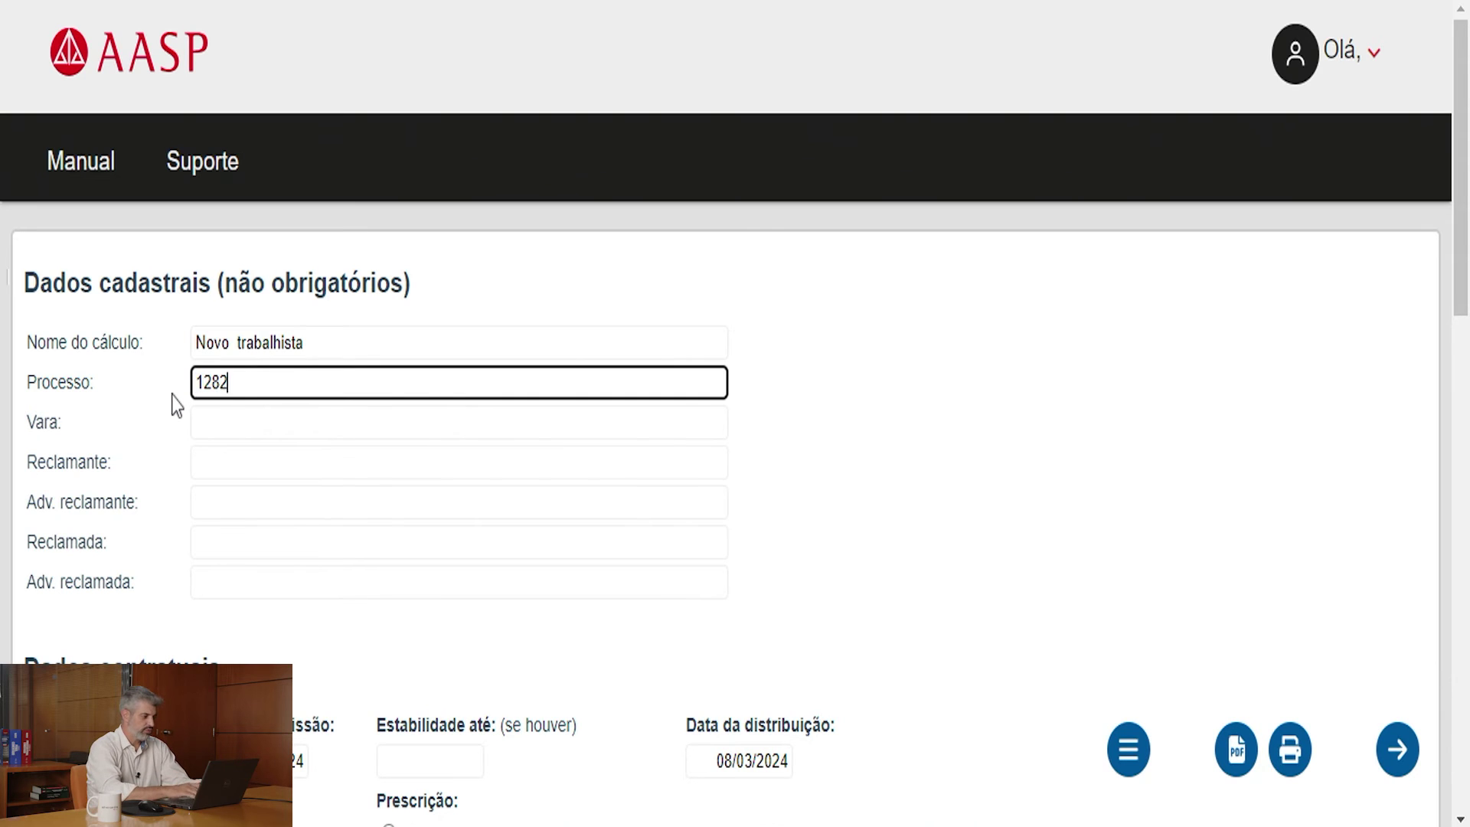
key("Tab")
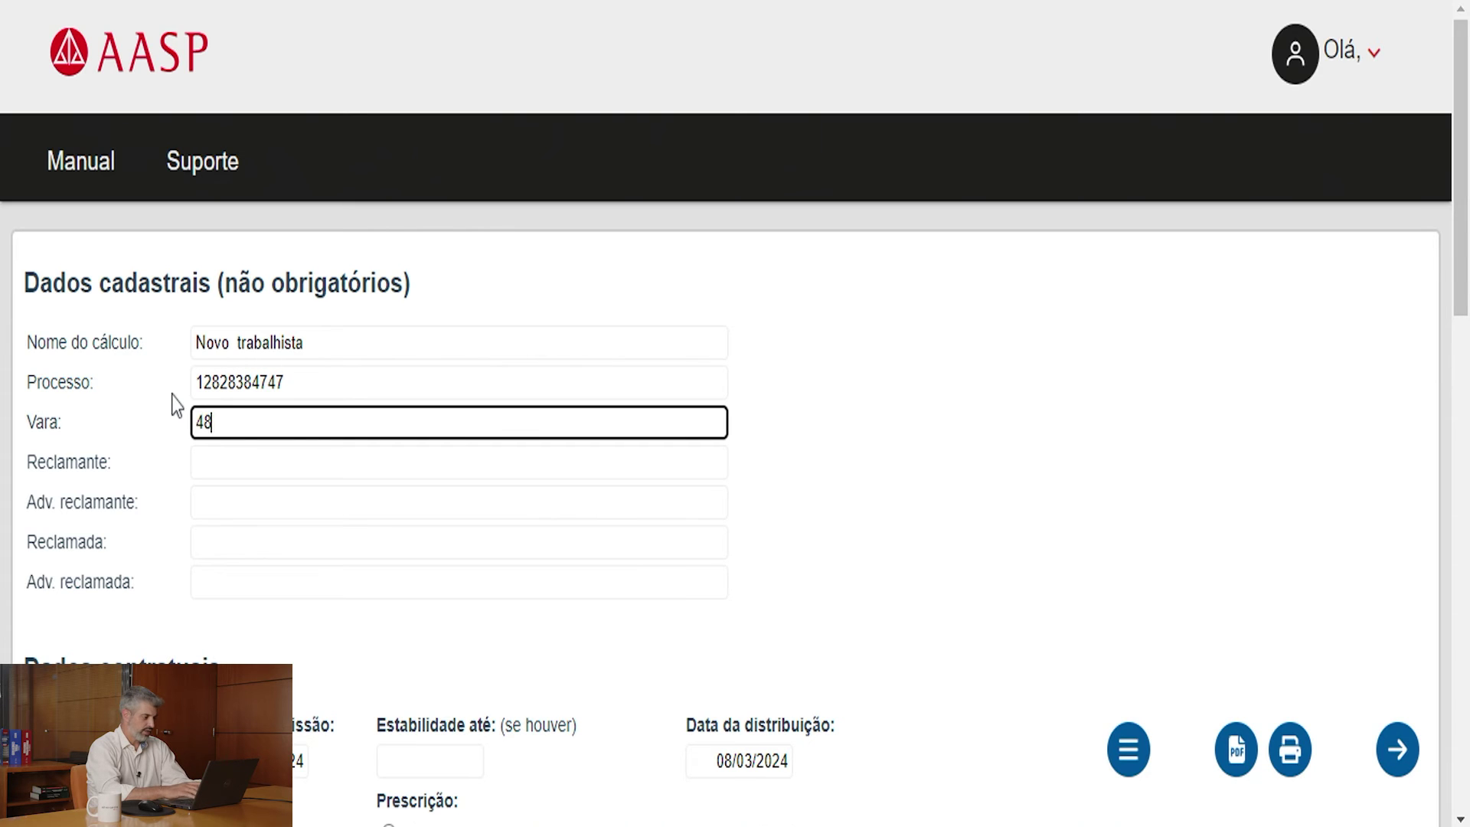
- Fill in the claimant's and both lawyers' names, and enter Santos & Santos as the Reclamada
key("Tab")
type("Daniel")
key("Tab")
type("Paulo")
key("Tab")
type("Santos & Santos")
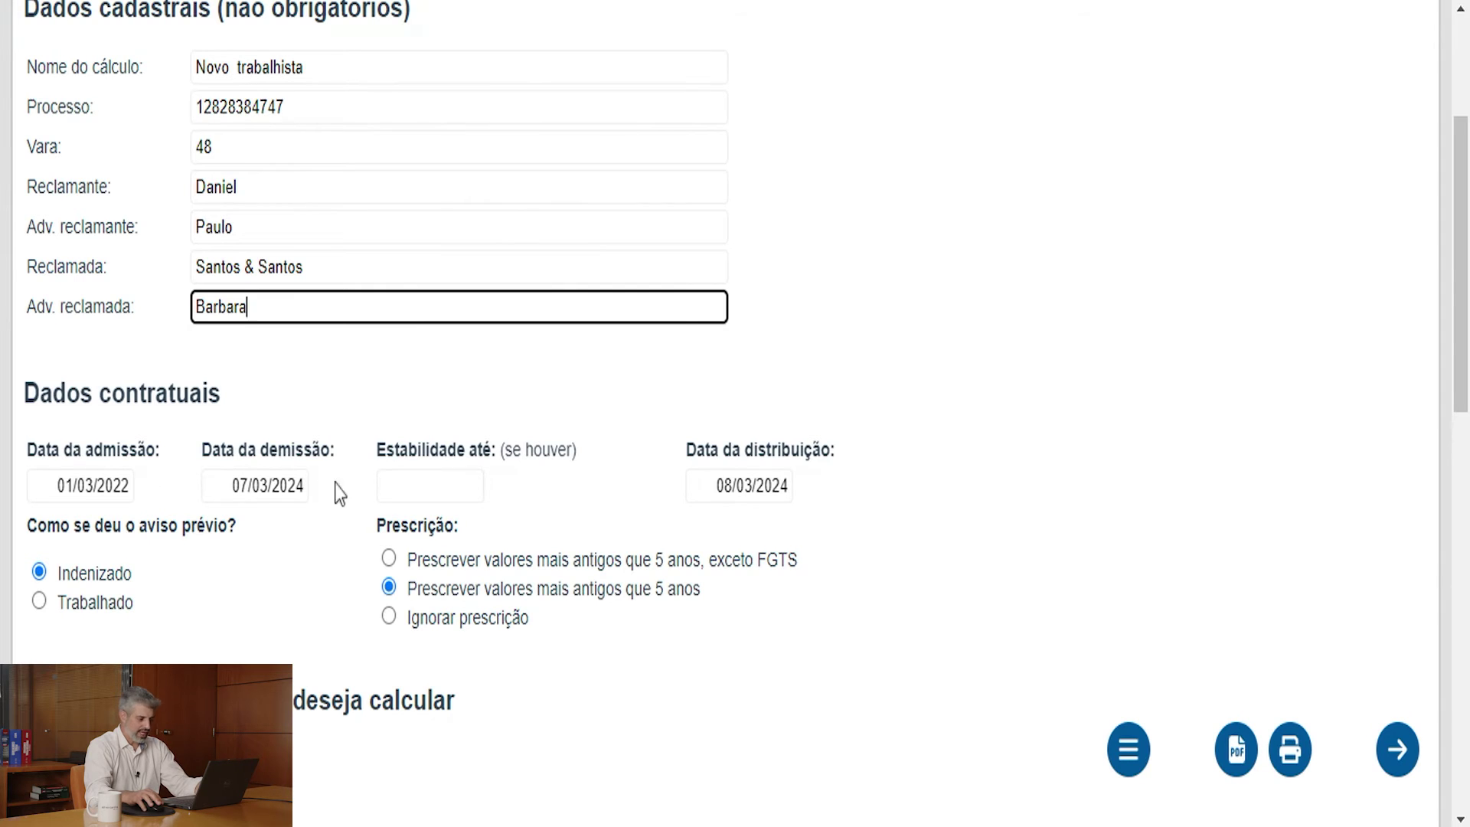
- Select the verbas 13o. salário, Férias, Aviso prévio, Multas rescisórias, Saldo Salarial, Descanso semanal remunerado and both Horas extras options
scroll(488, 493, "down", 2)
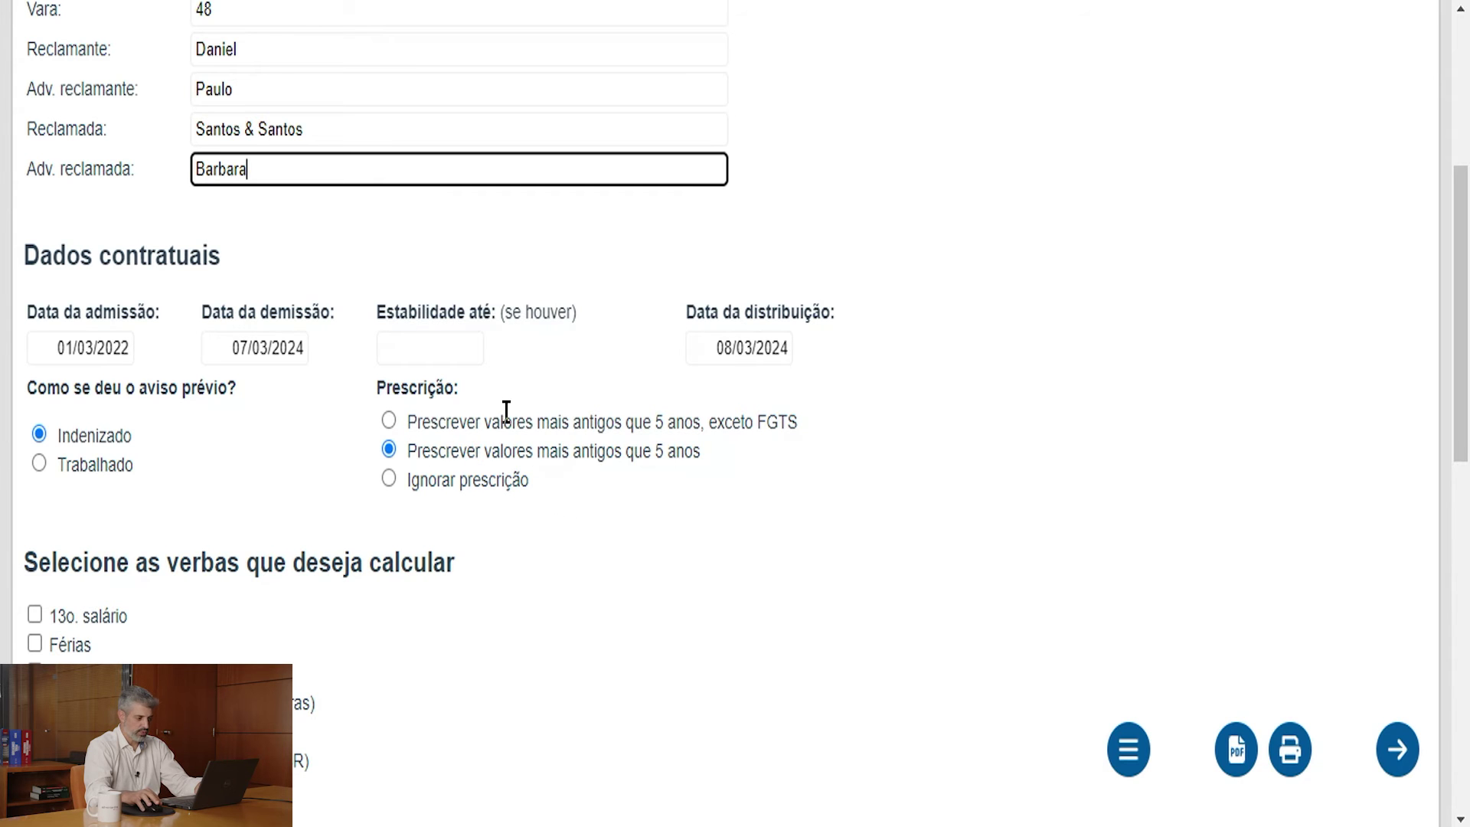
scroll(551, 448, "down", 3)
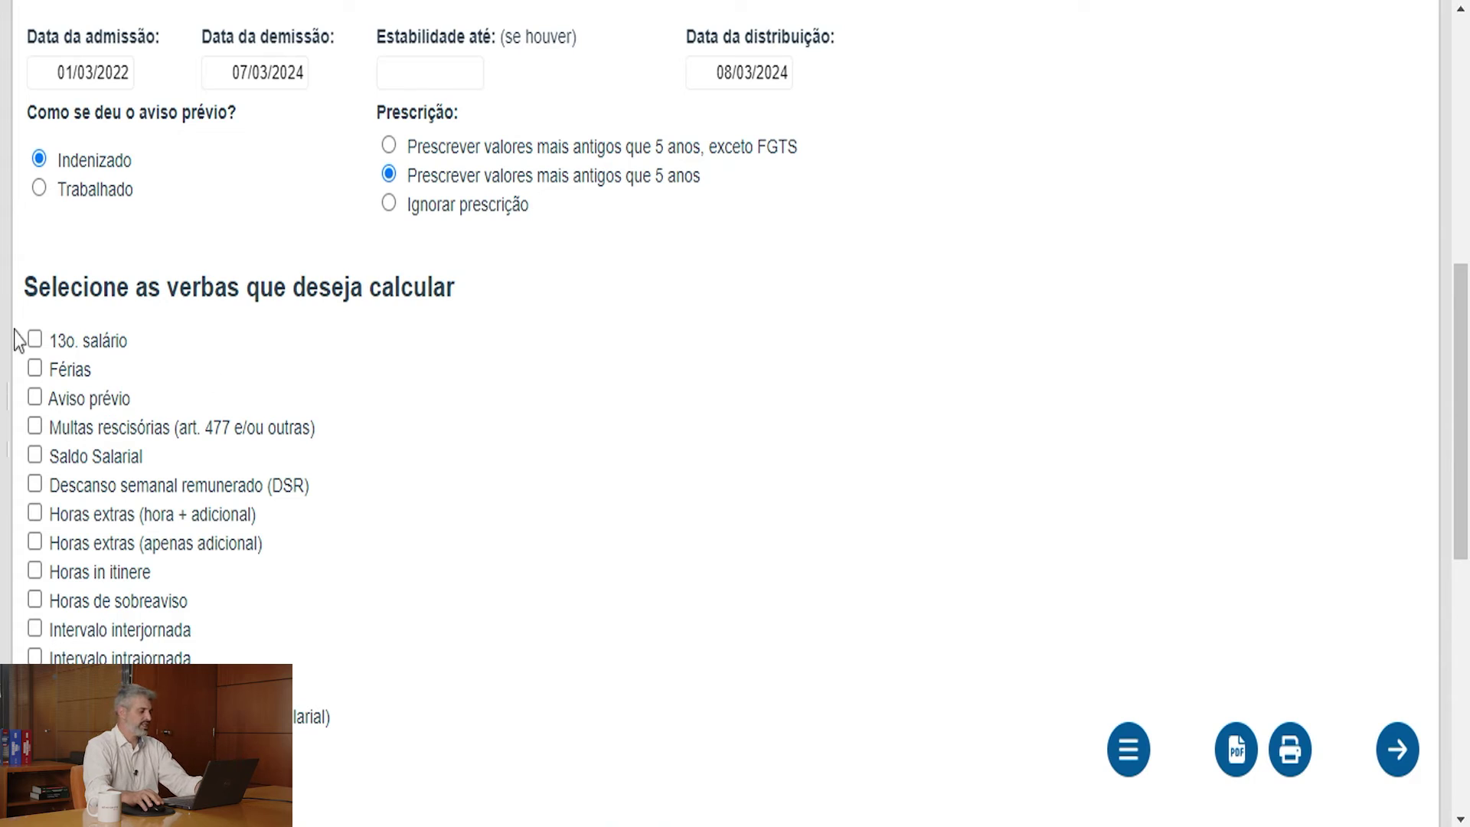
left_click(35, 368)
left_click(34, 400)
left_click(34, 427)
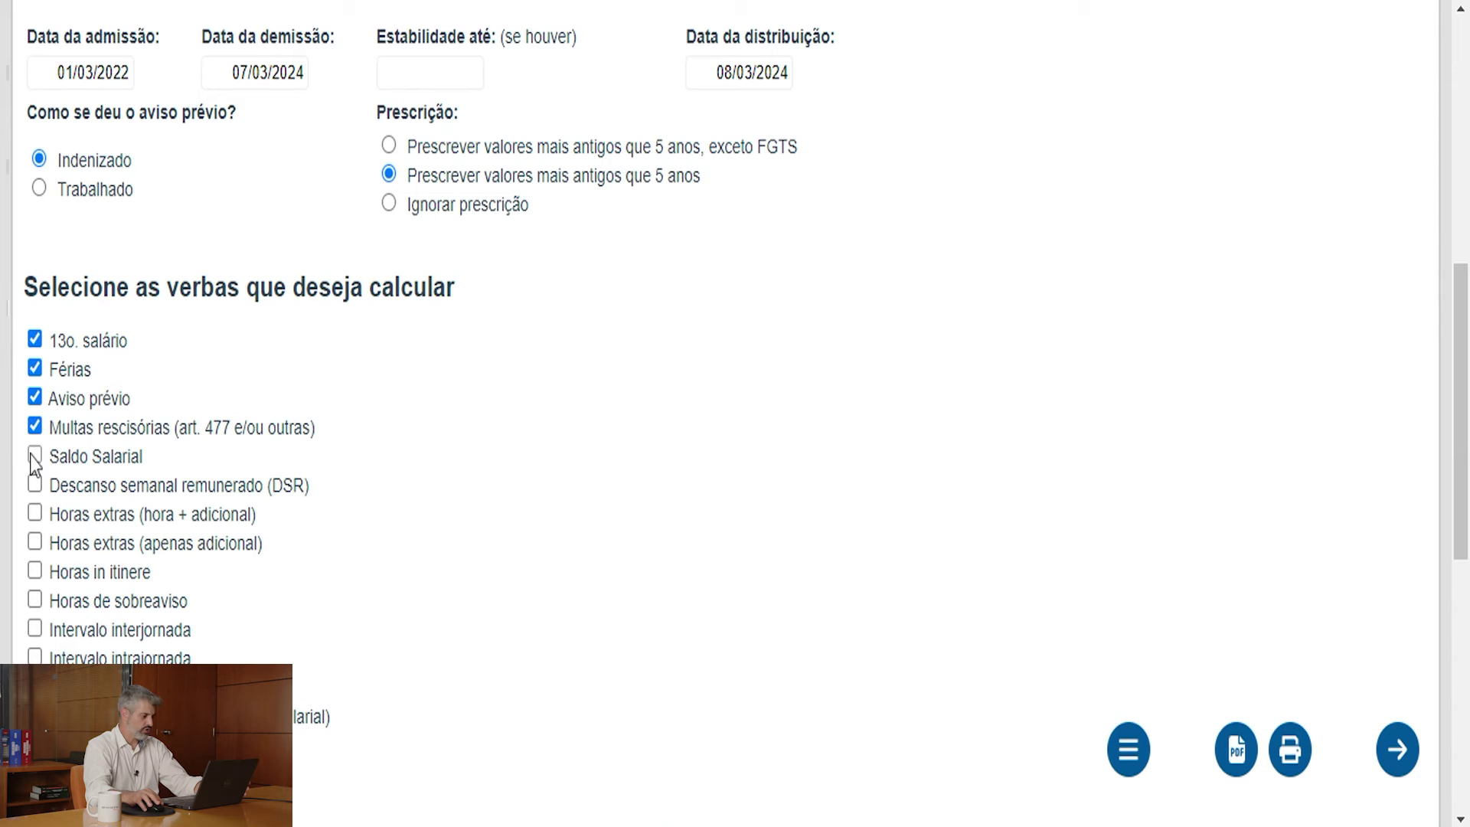
left_click(34, 513)
left_click(34, 542)
- Add the verbas Adicional noturno and Insalubridade to the selection
scroll(46, 551, "down", 2)
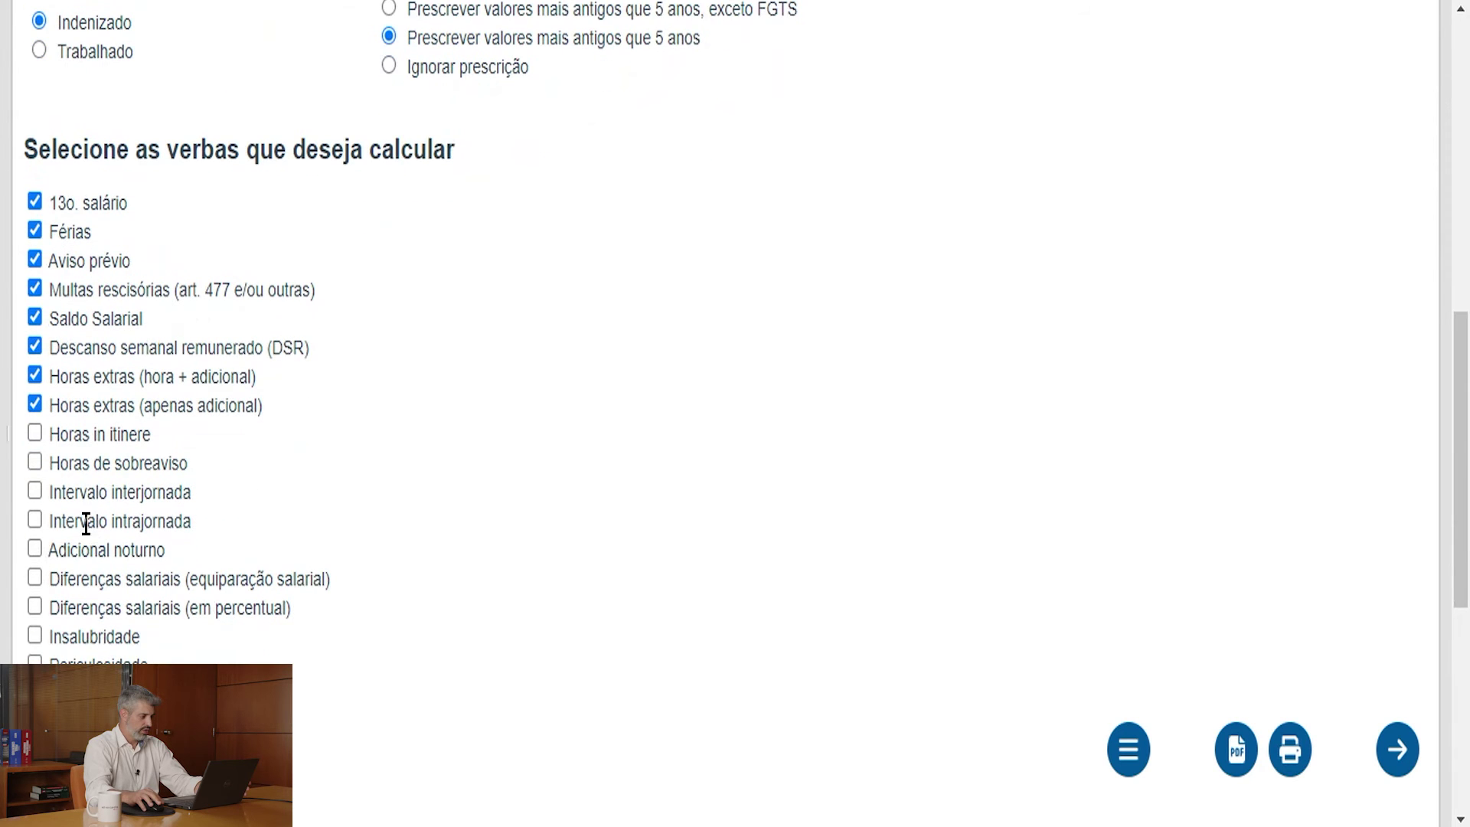
left_click(35, 548)
scroll(86, 513, "down", 2)
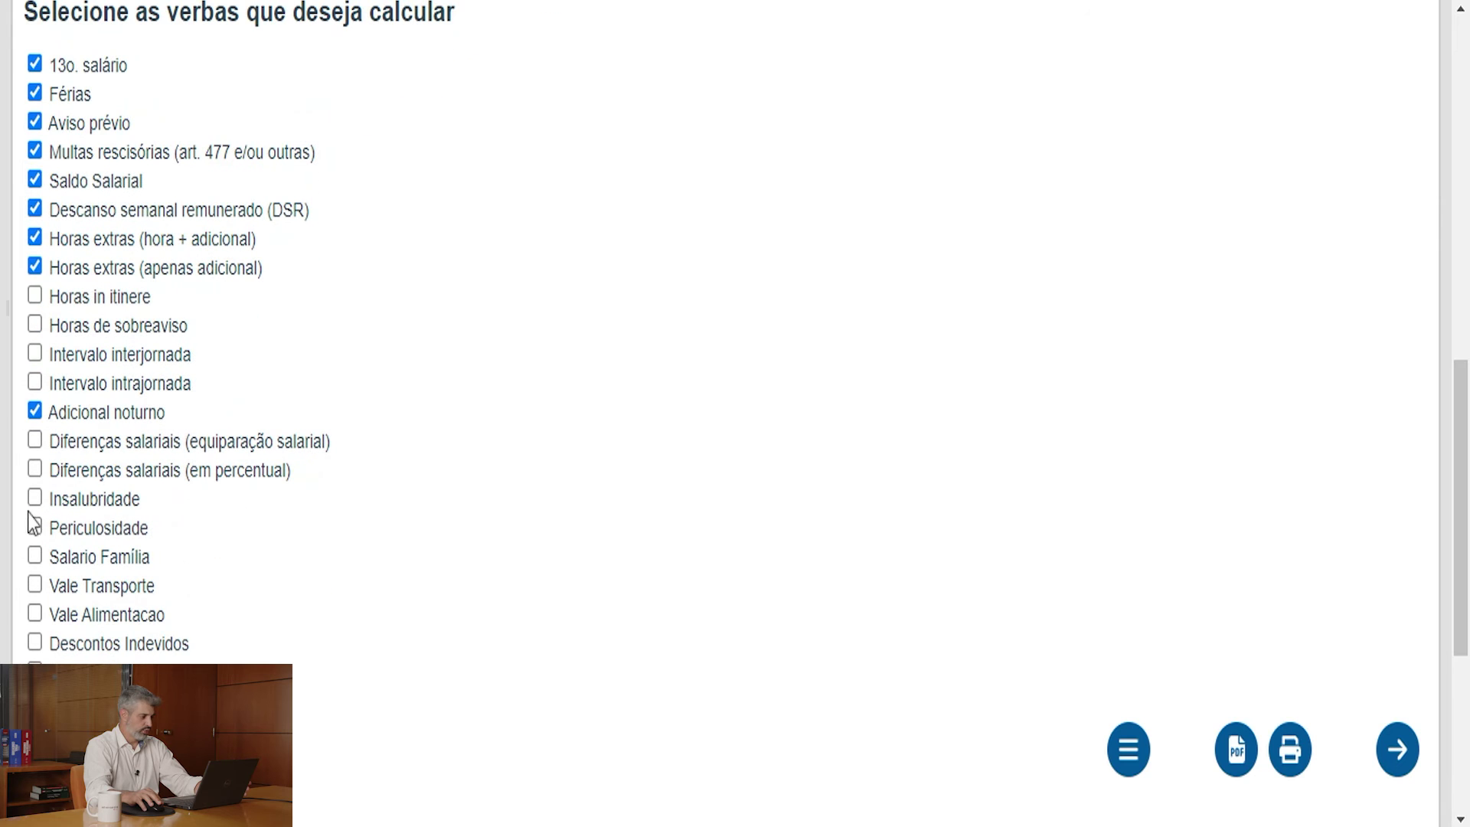
scroll(37, 505, "down", 2)
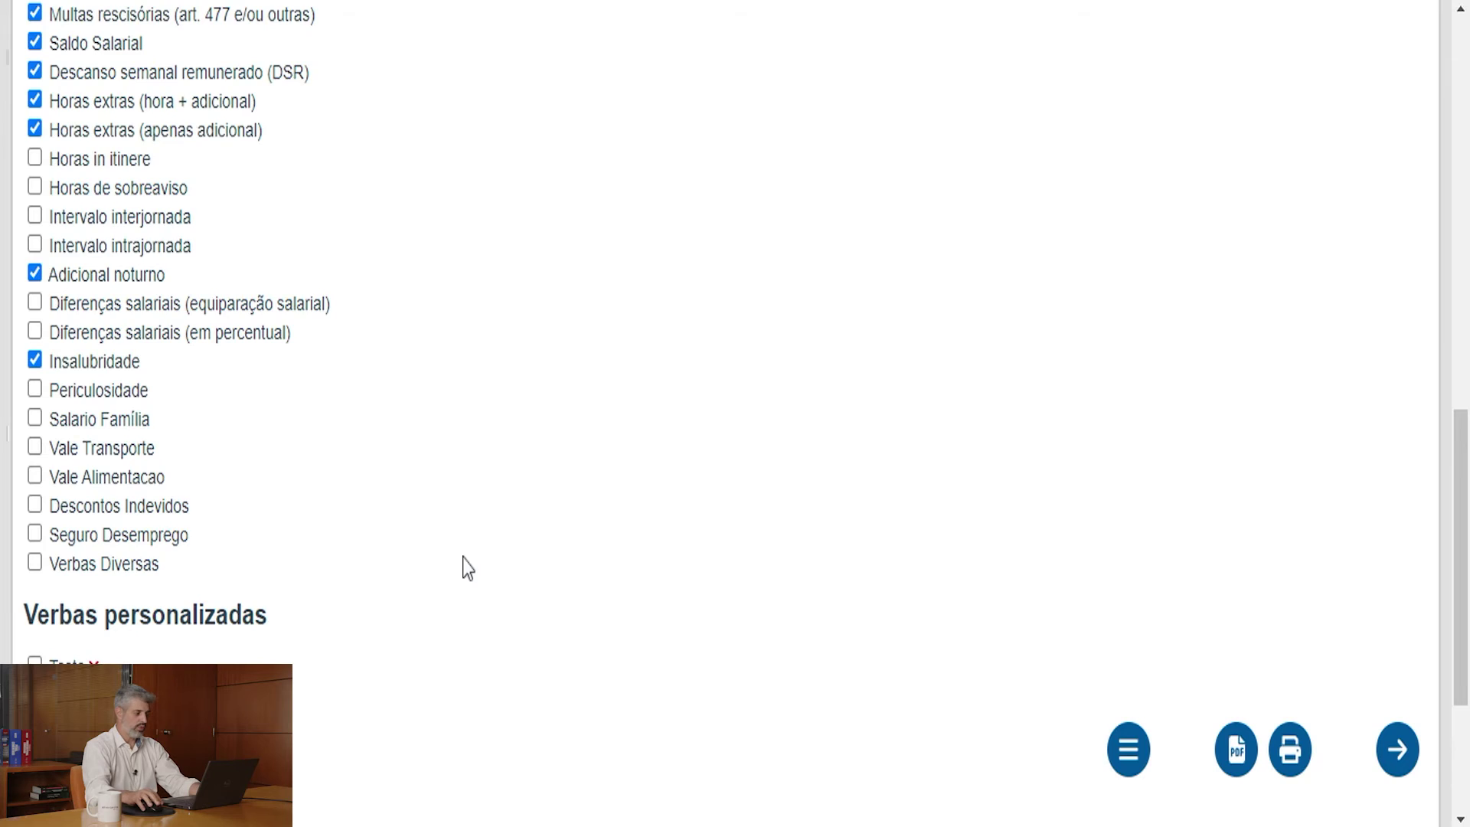
- View the options for creating a custom verba, cancel, and include the existing custom verba Teste
scroll(414, 562, "down", 2)
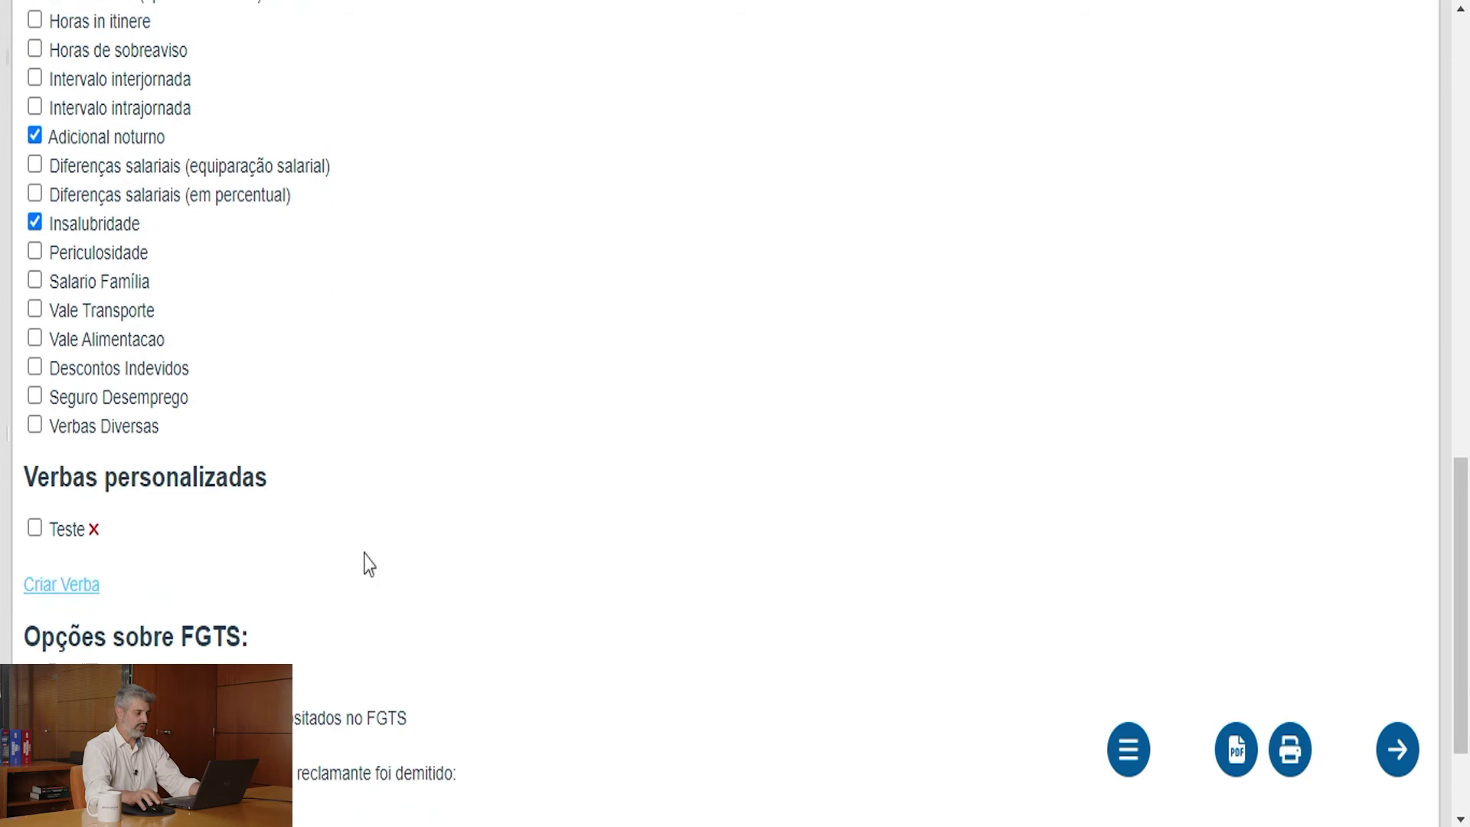
left_click(65, 590)
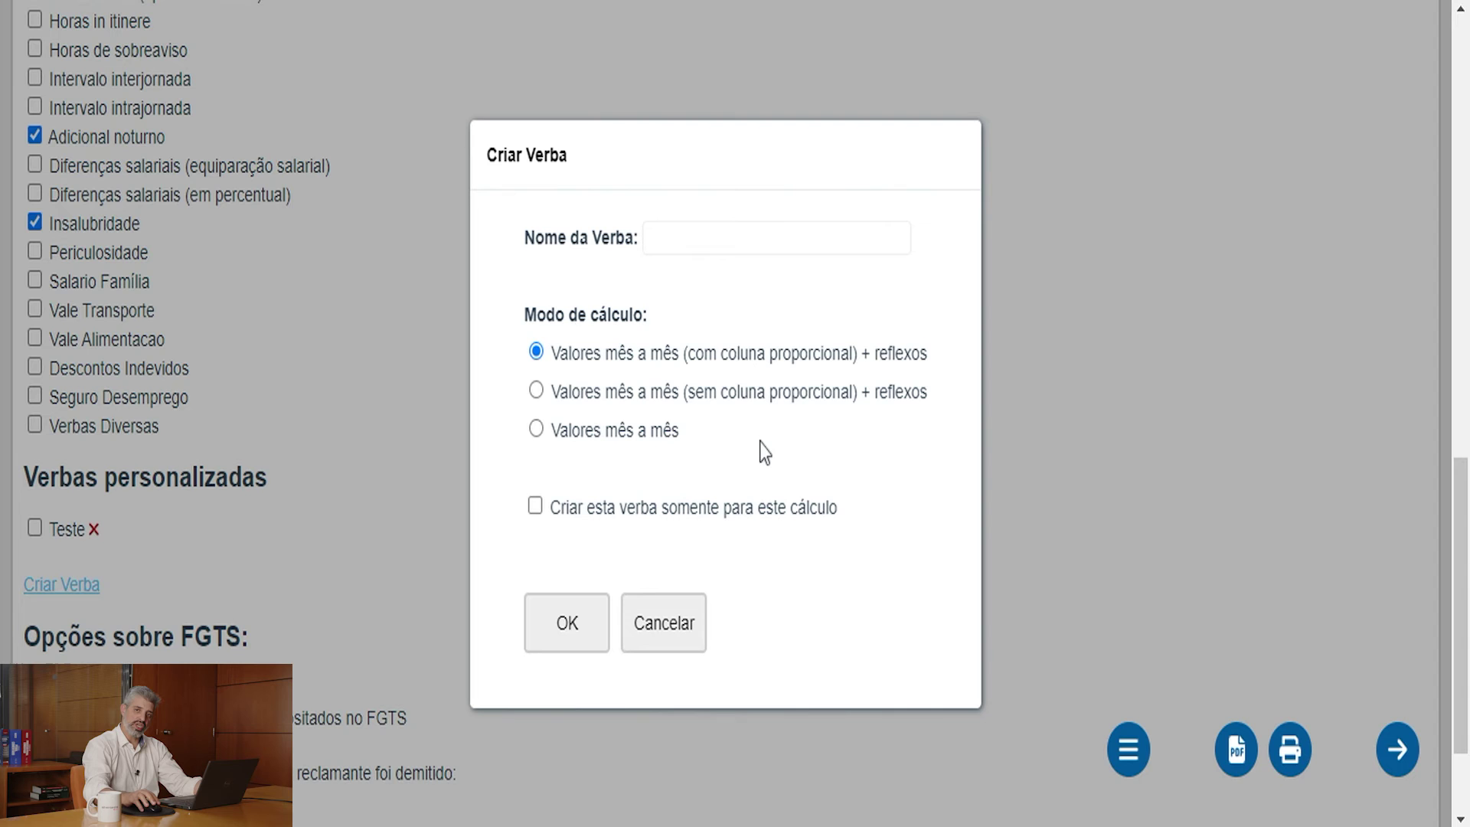
left_click(664, 640)
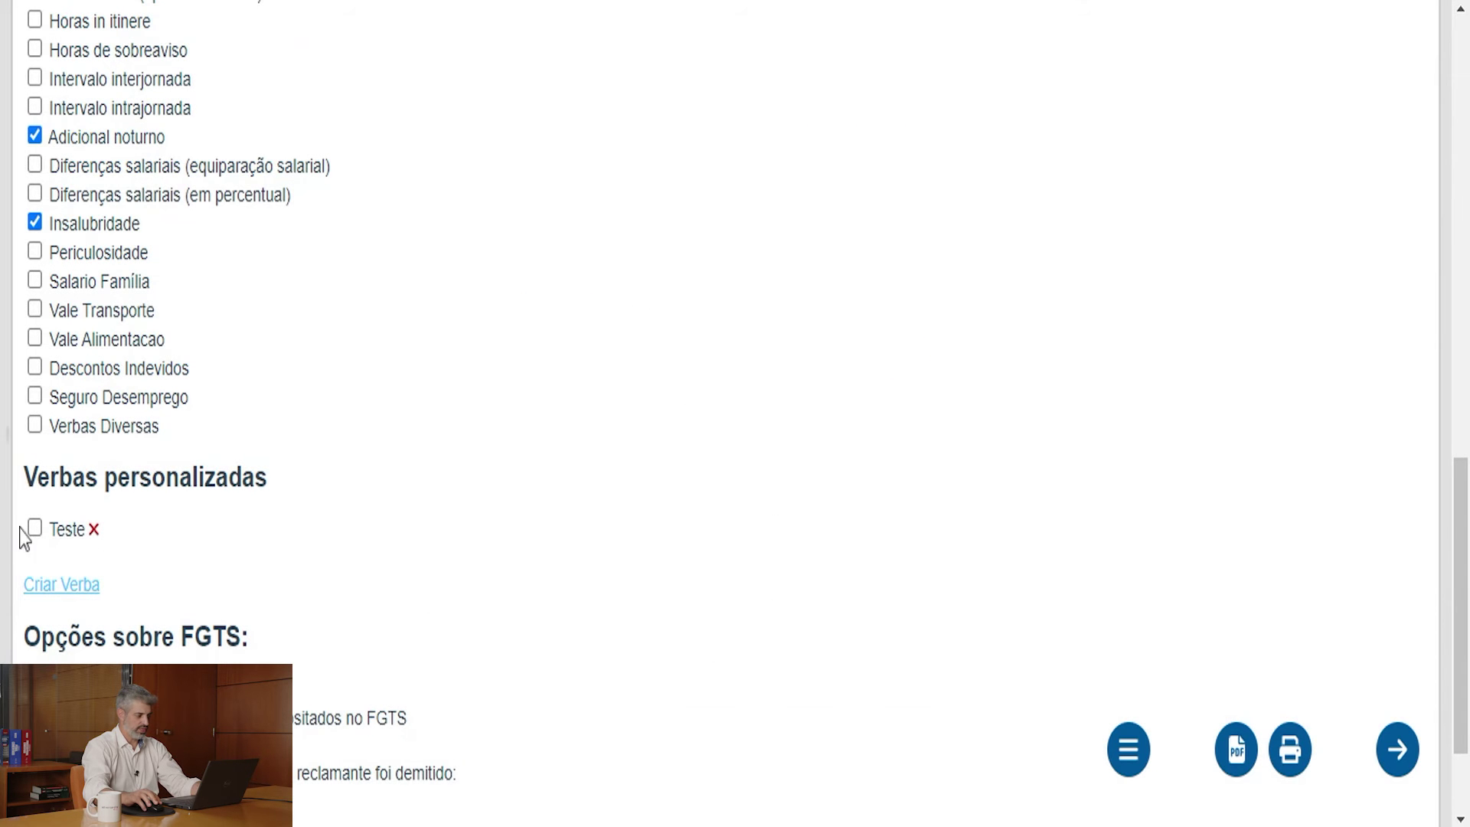
left_click(34, 528)
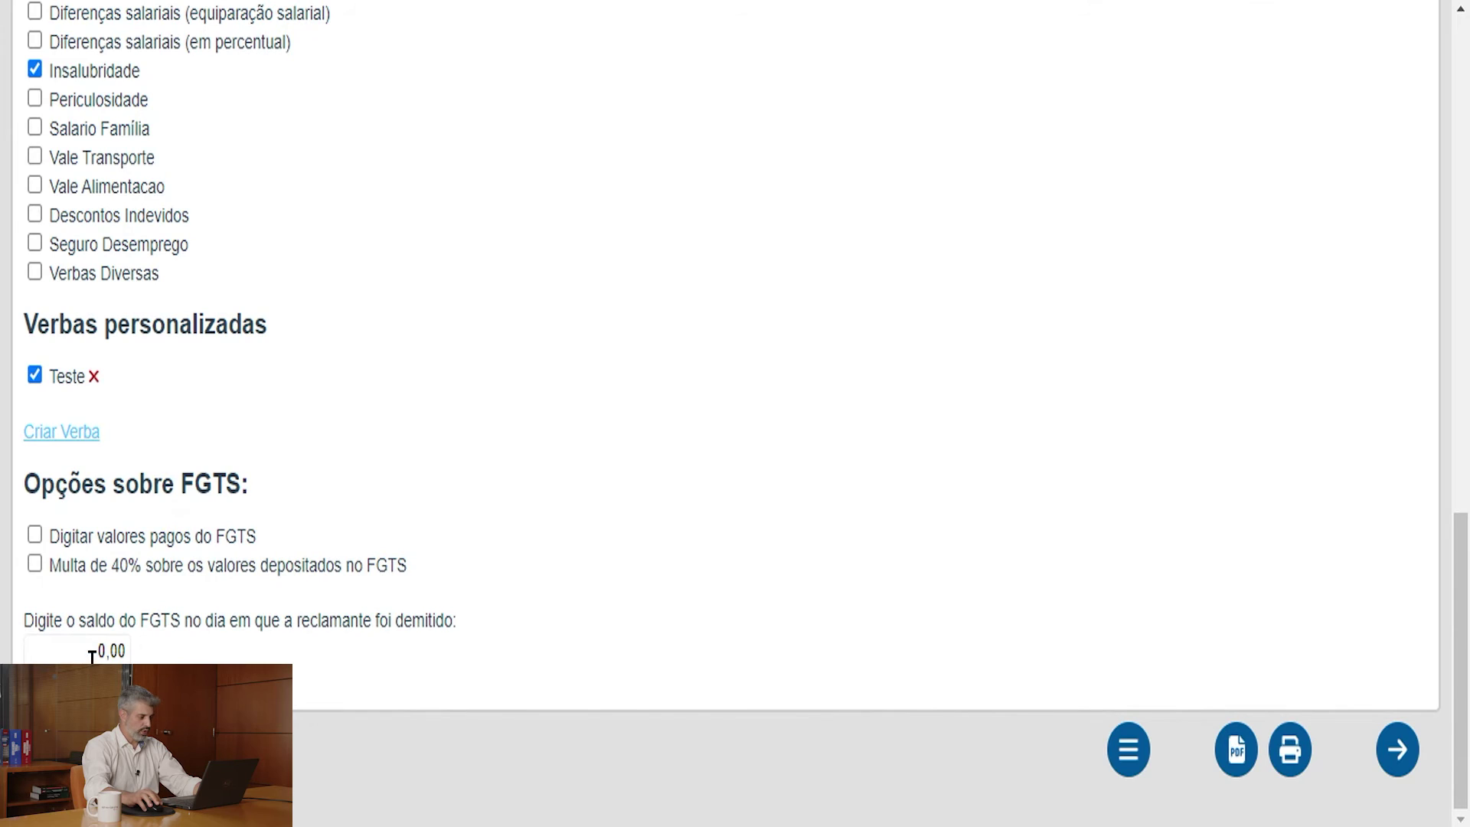
- Set the FGTS balance on the dismissal date to 18.000 and advance to the Evolução Salarial page
left_click(92, 656)
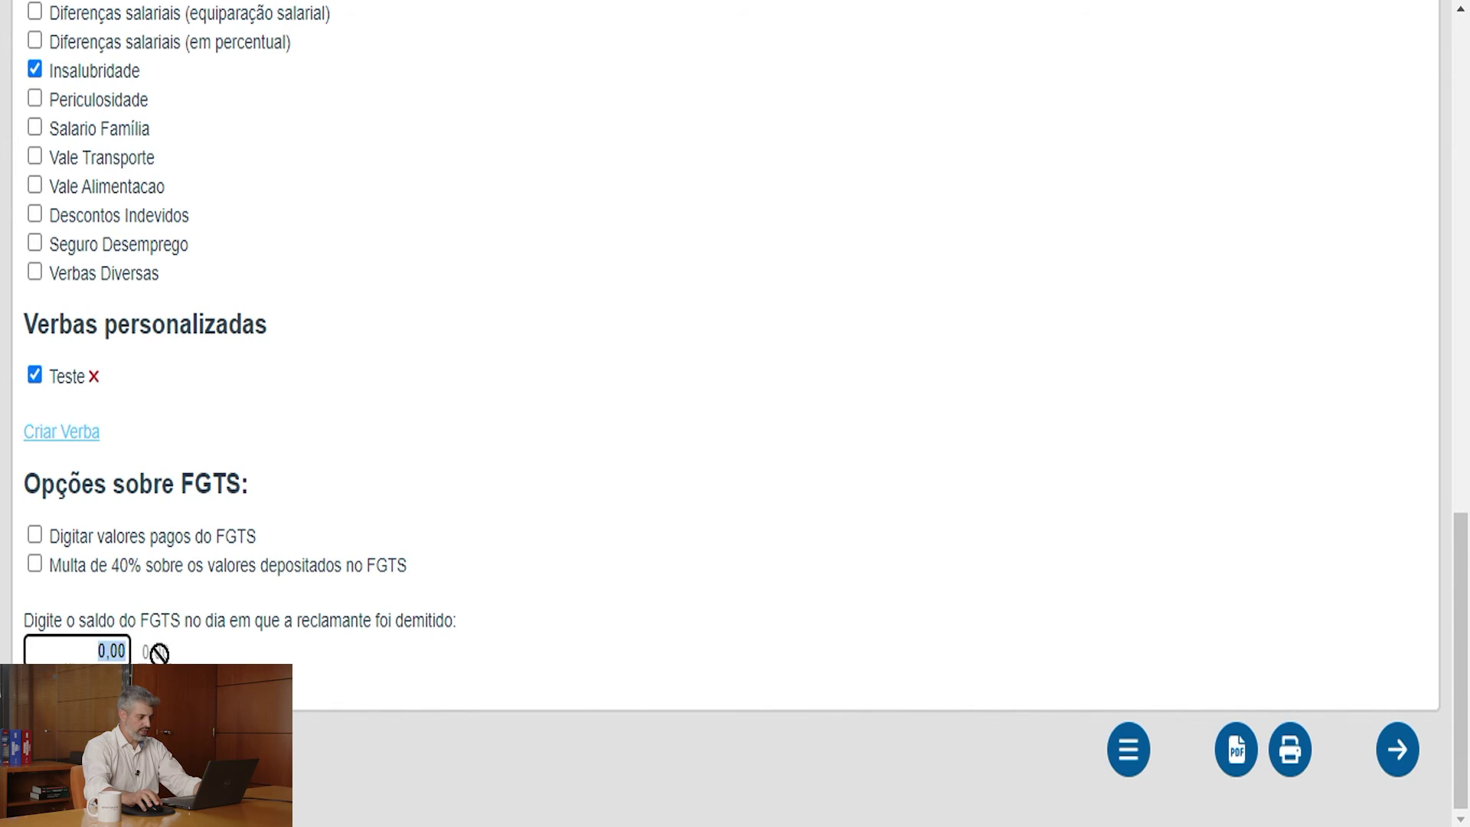
type("18.000")
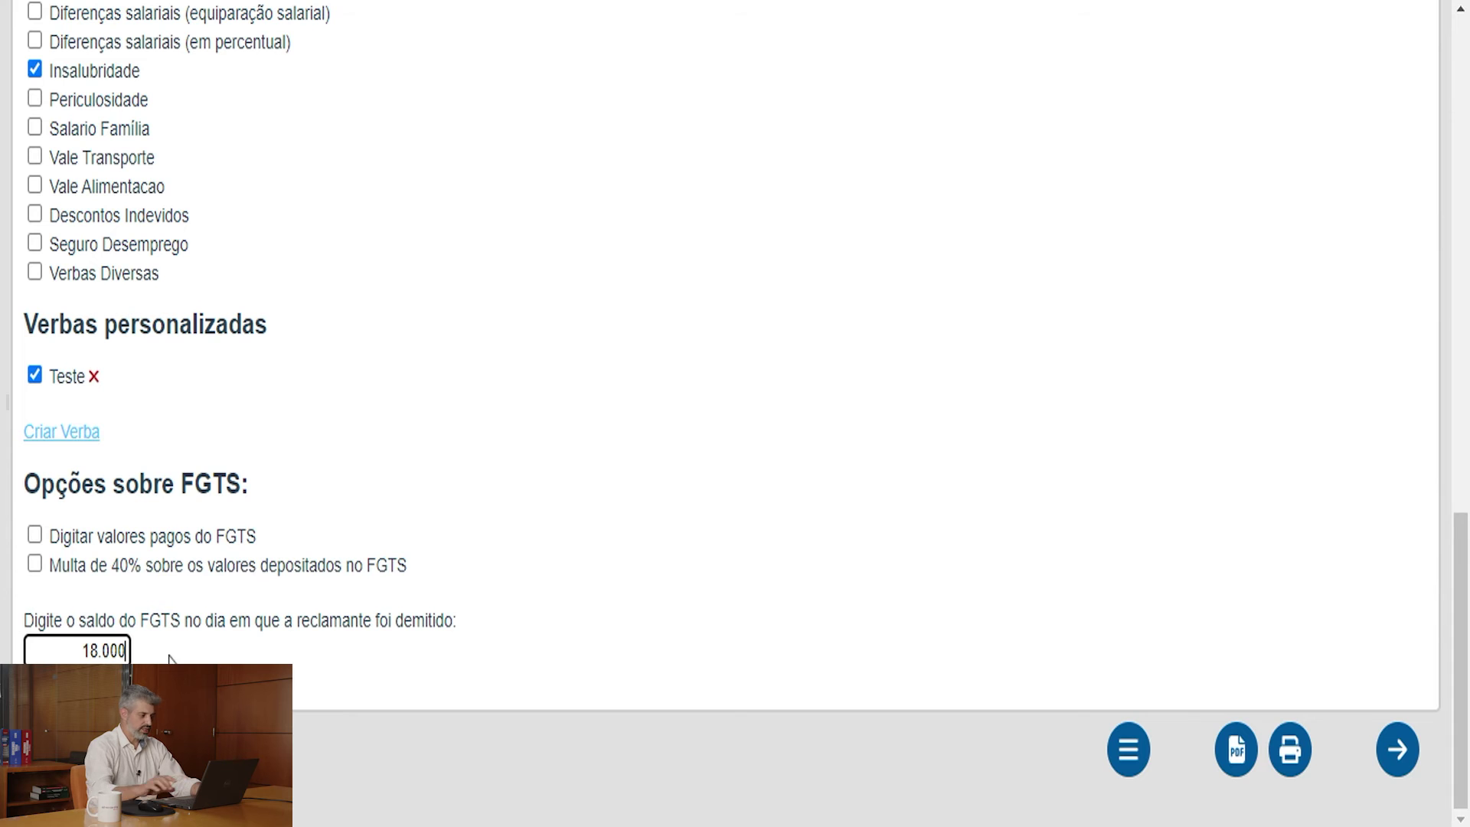
left_click(1407, 759)
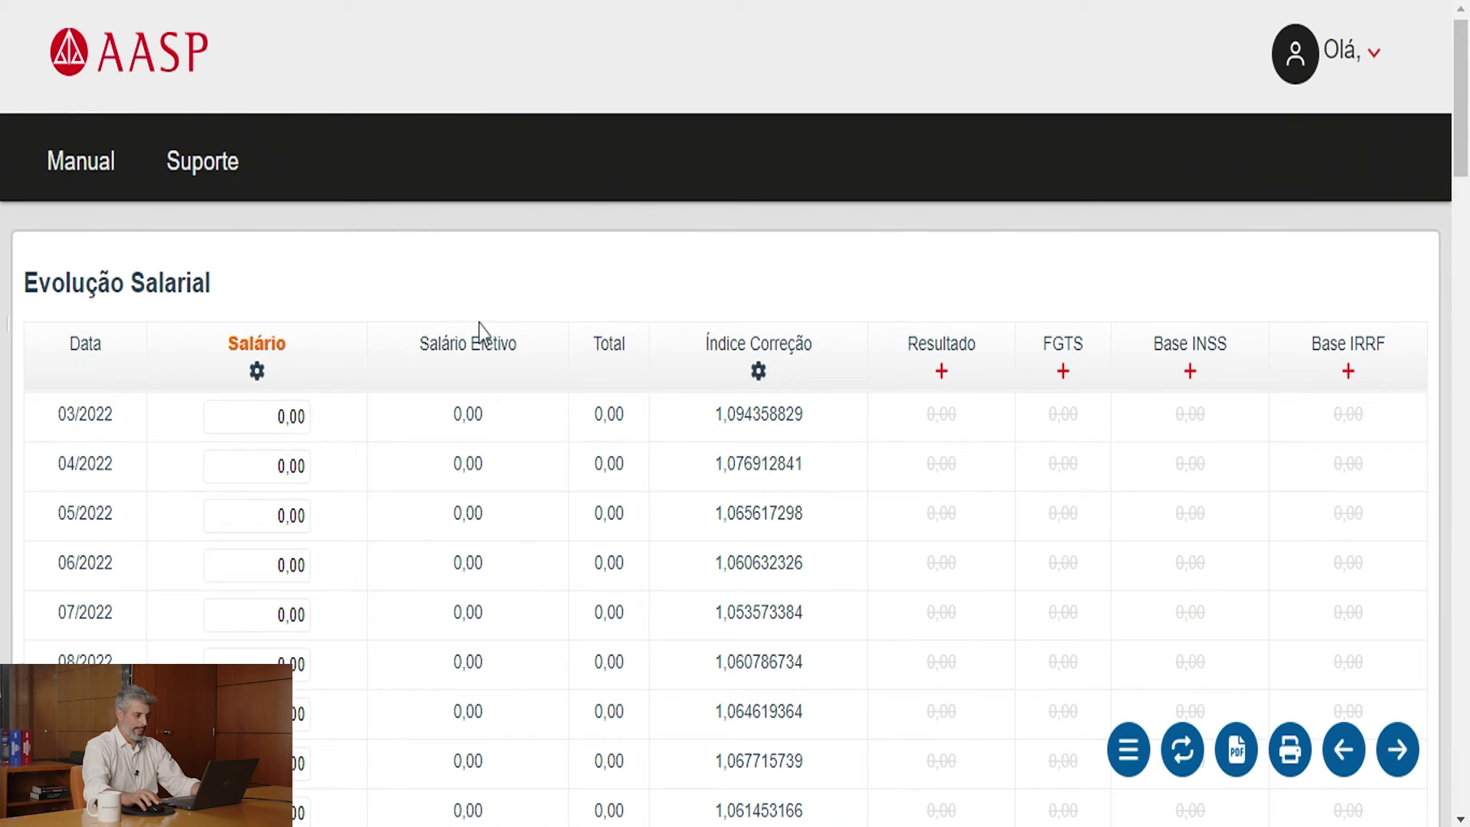
- Add Gratificação de função, Gratificação por tempo de serviço and Gorjeta to the remuneration in the salary settings
left_click(257, 373)
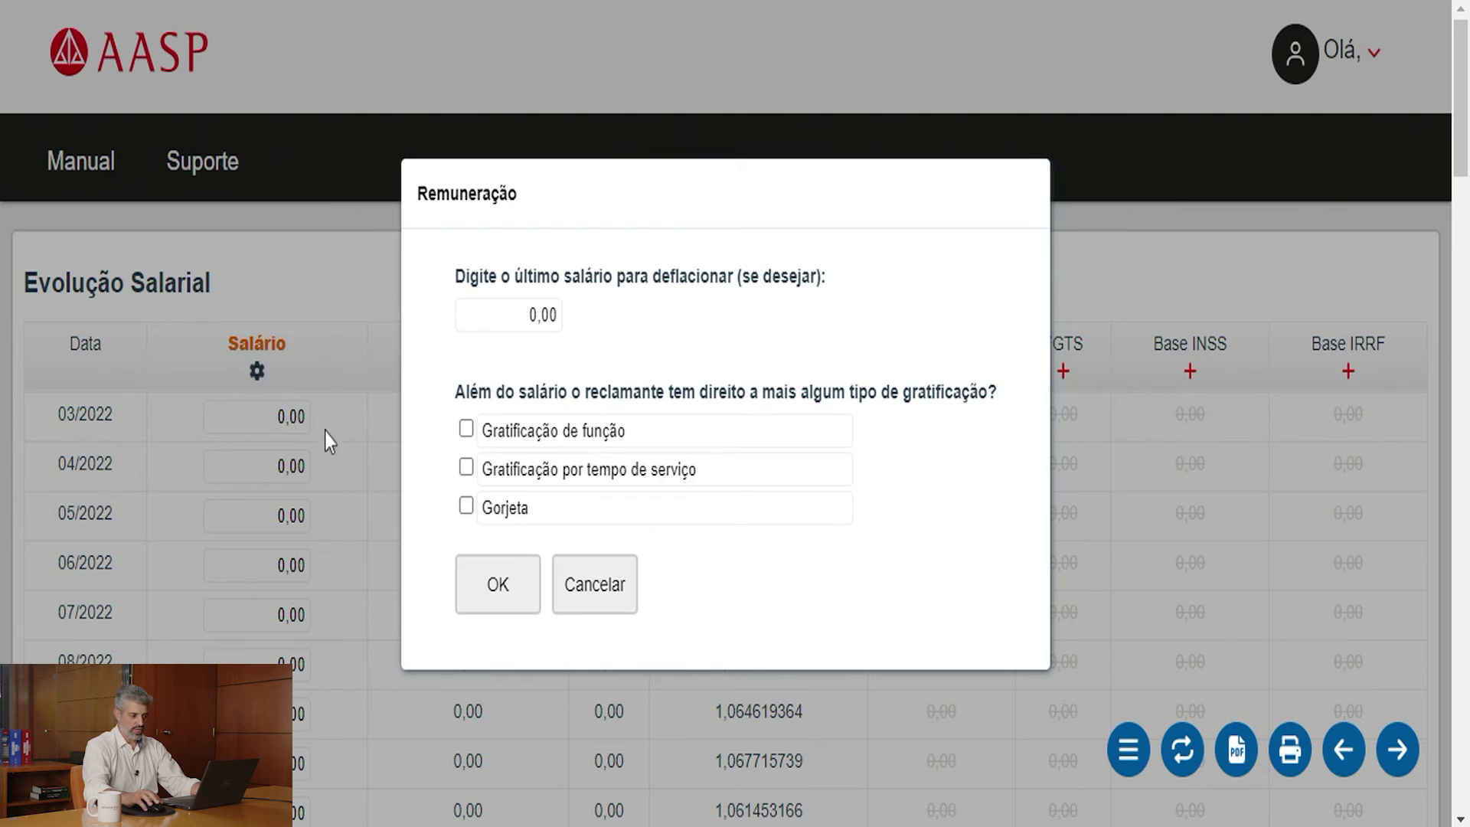
left_click(466, 468)
left_click(466, 507)
left_click(509, 598)
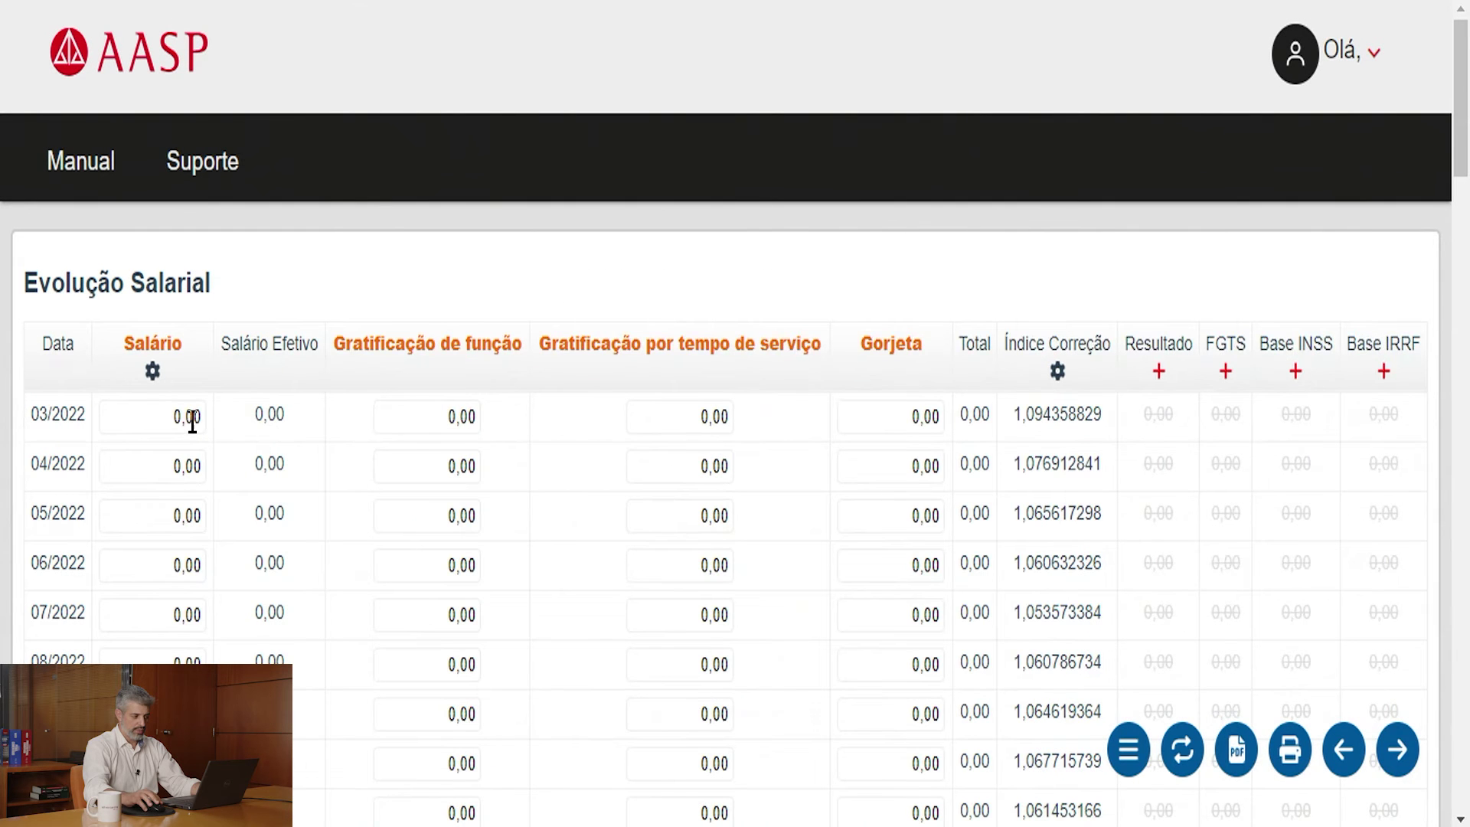
- For 03/2022, enter a salary of 1.200, Gratificação de função 300, Gratificação por tempo de serviço 400 and Gorjeta 50
left_click(176, 417)
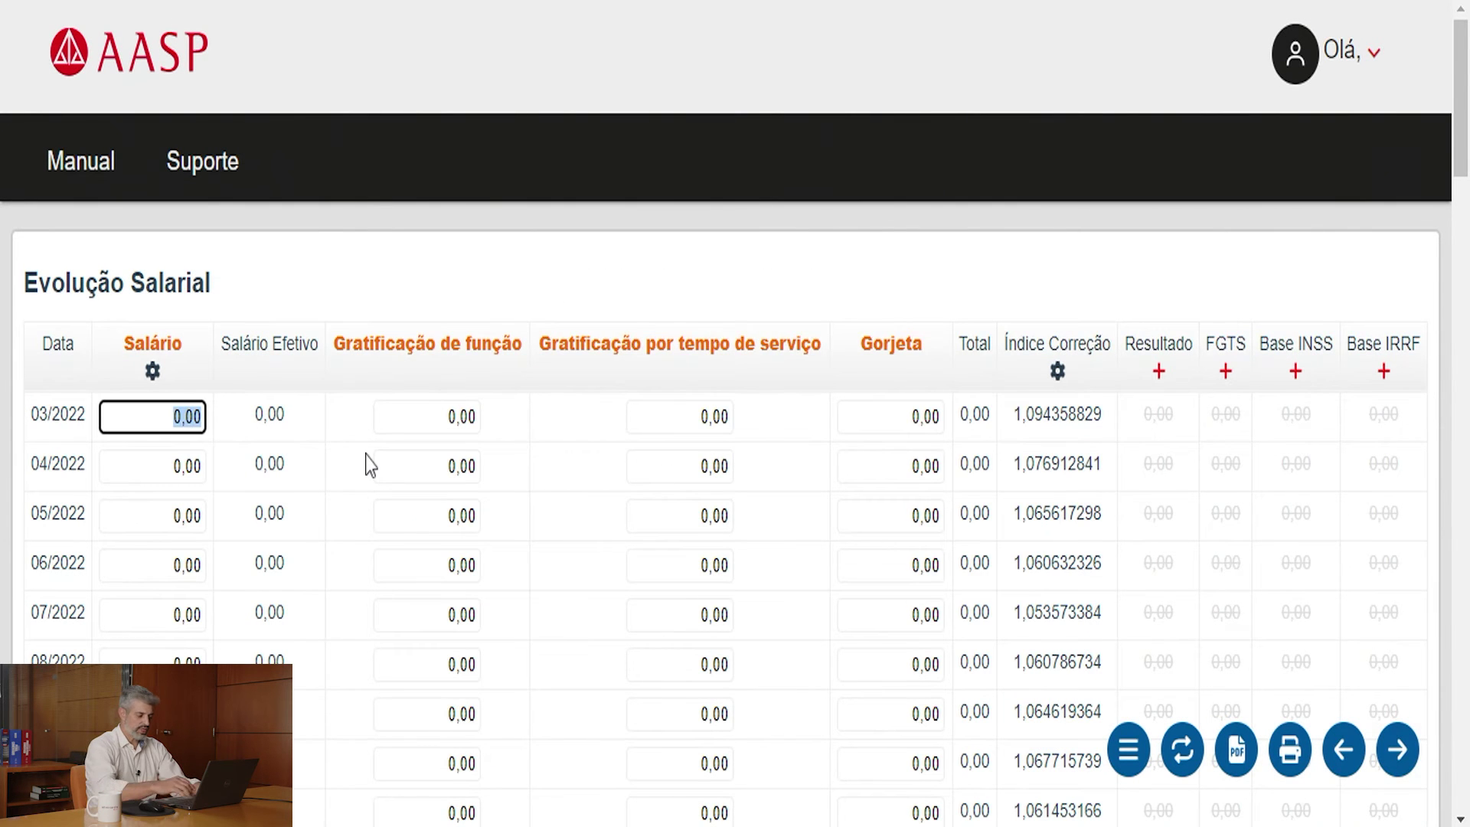
type("1.200")
key("Tab")
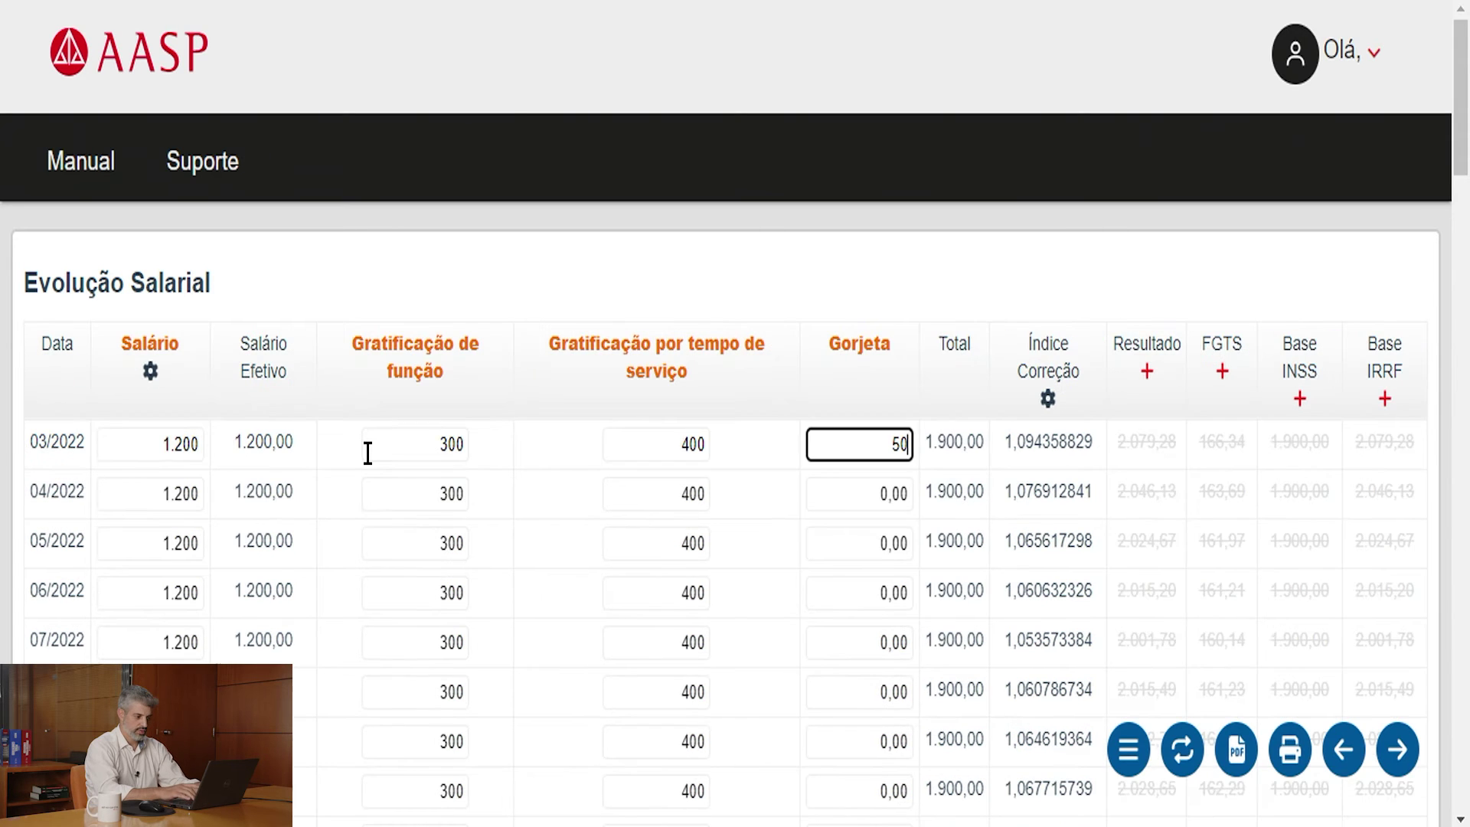
key("Tab")
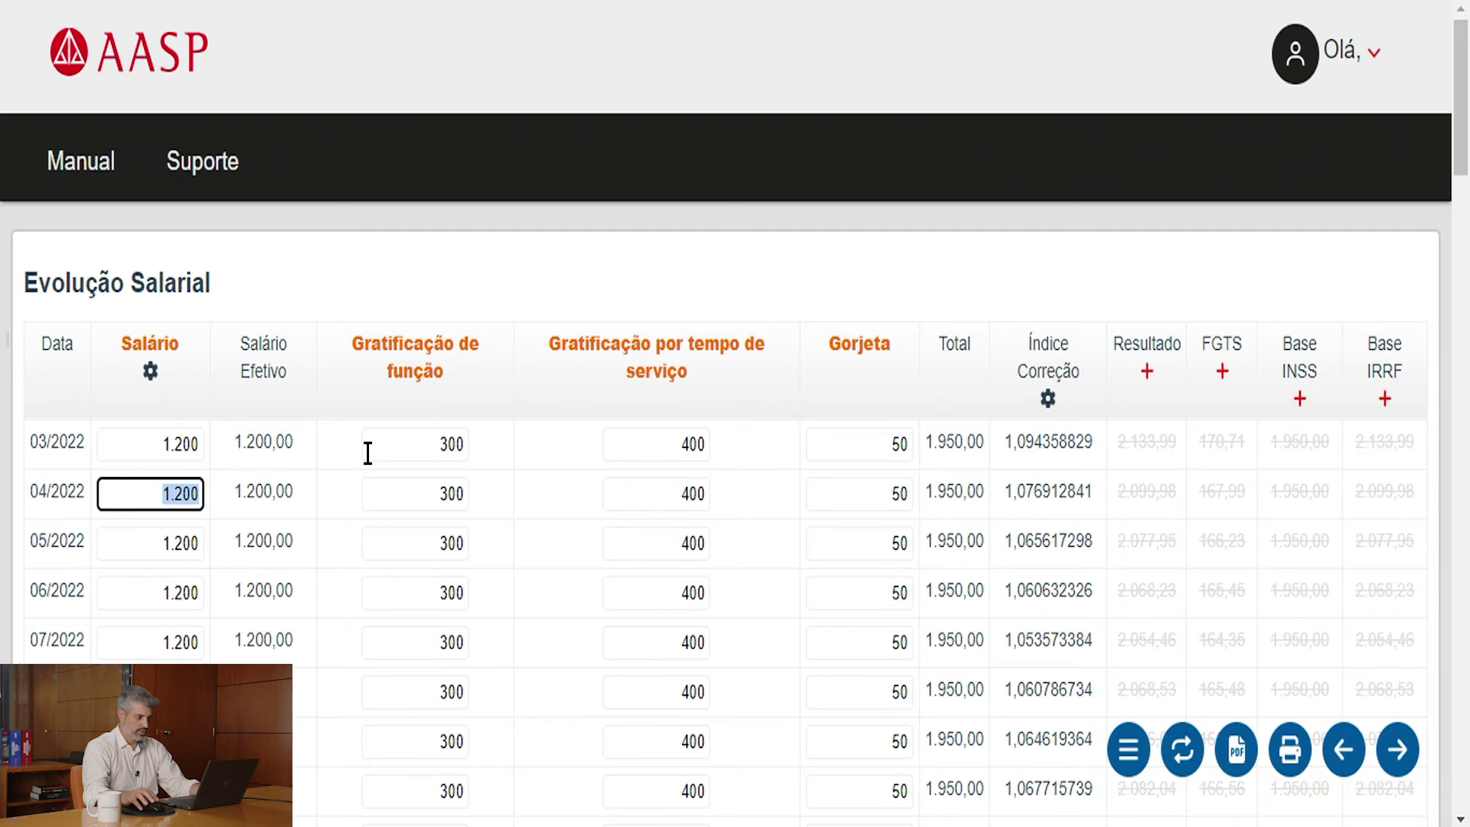
- Review the monthly salary evolution, the 13o. salário, férias e verbas rescisórias table and the paid weekly rest table
scroll(513, 497, "down", 2)
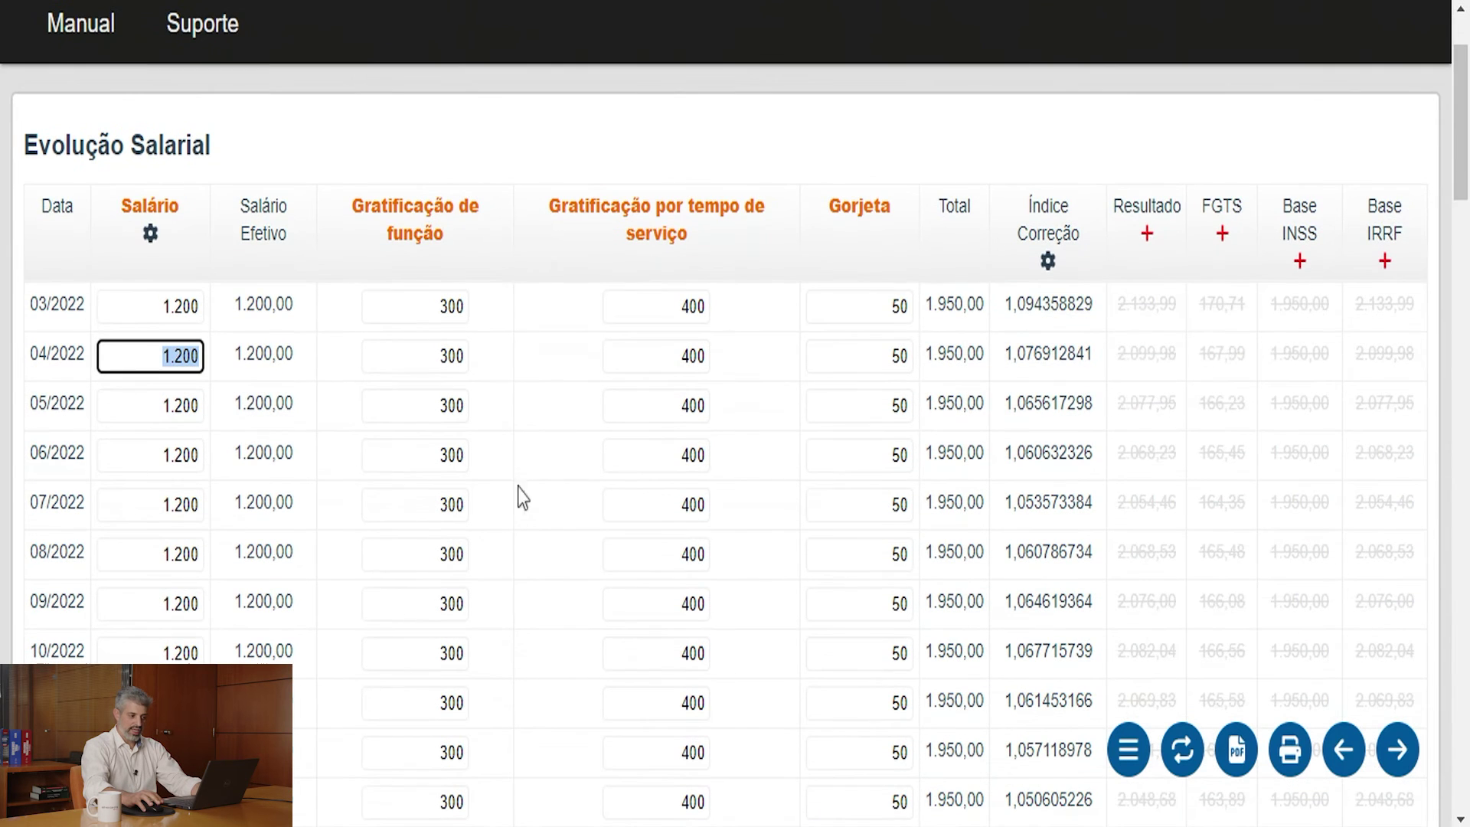
scroll(548, 372, "down", 5)
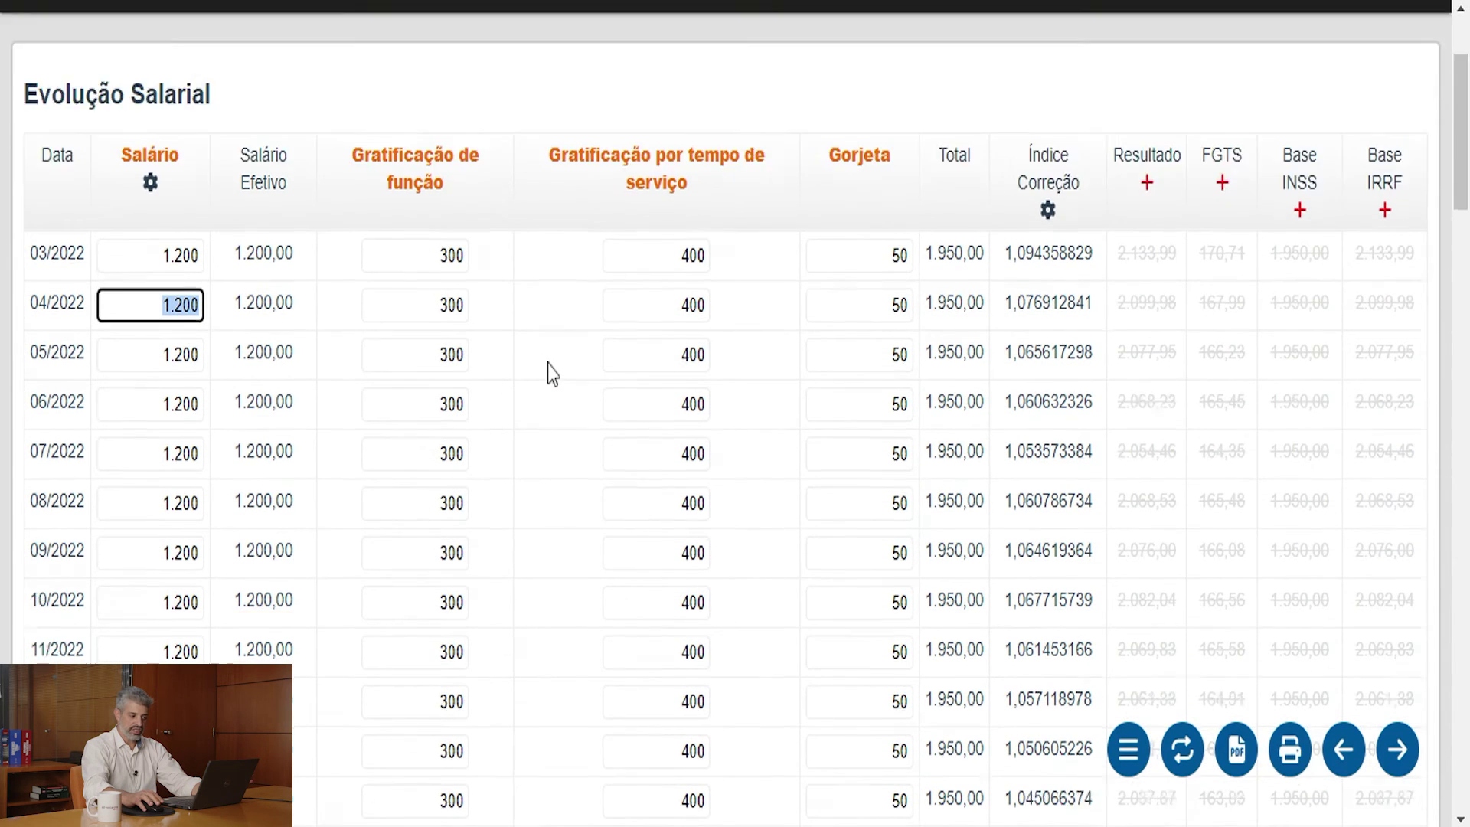
scroll(548, 372, "up", 5)
scroll(553, 373, "down", 5)
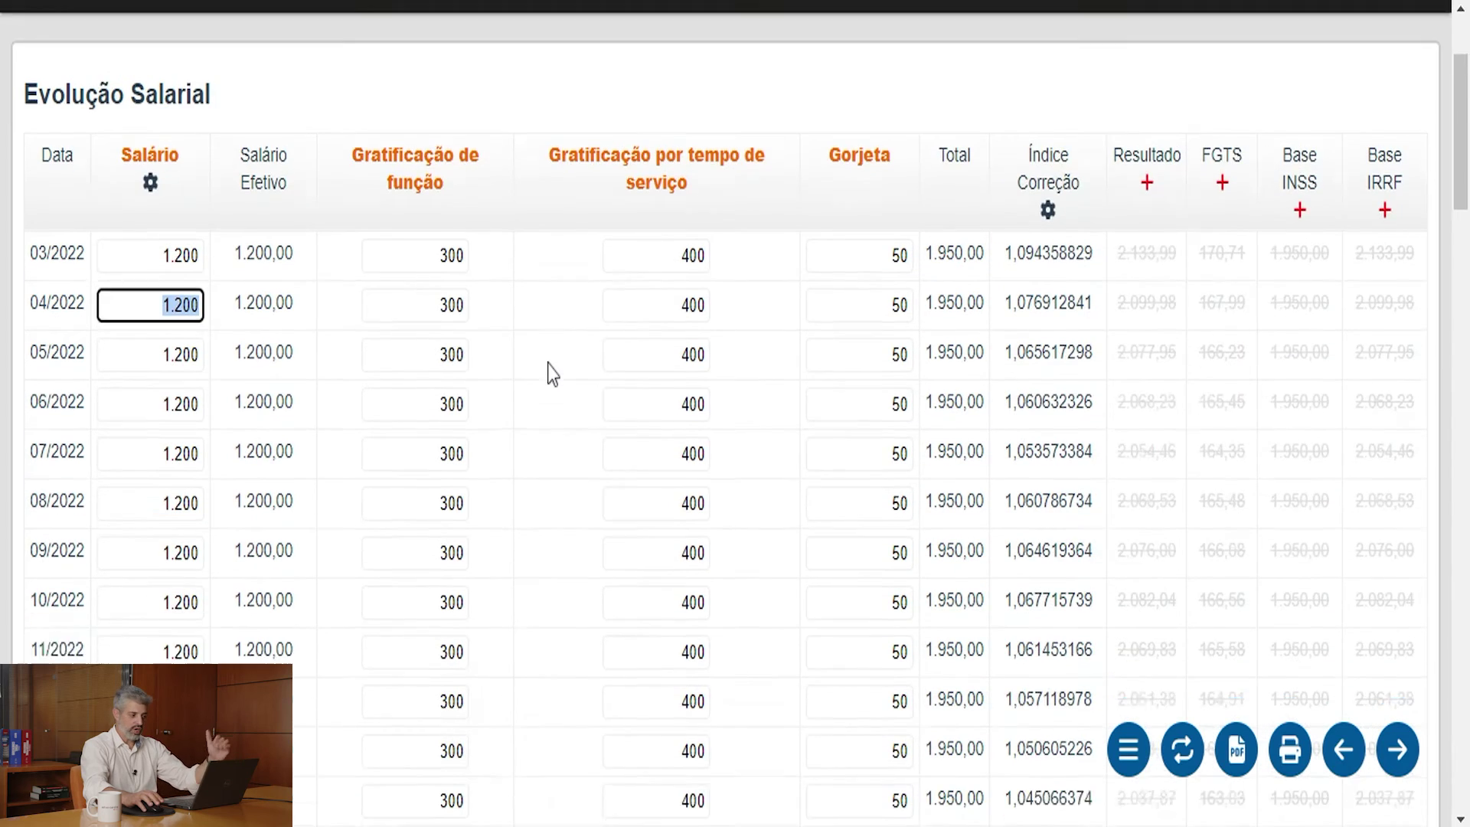
scroll(552, 374, "down", 5)
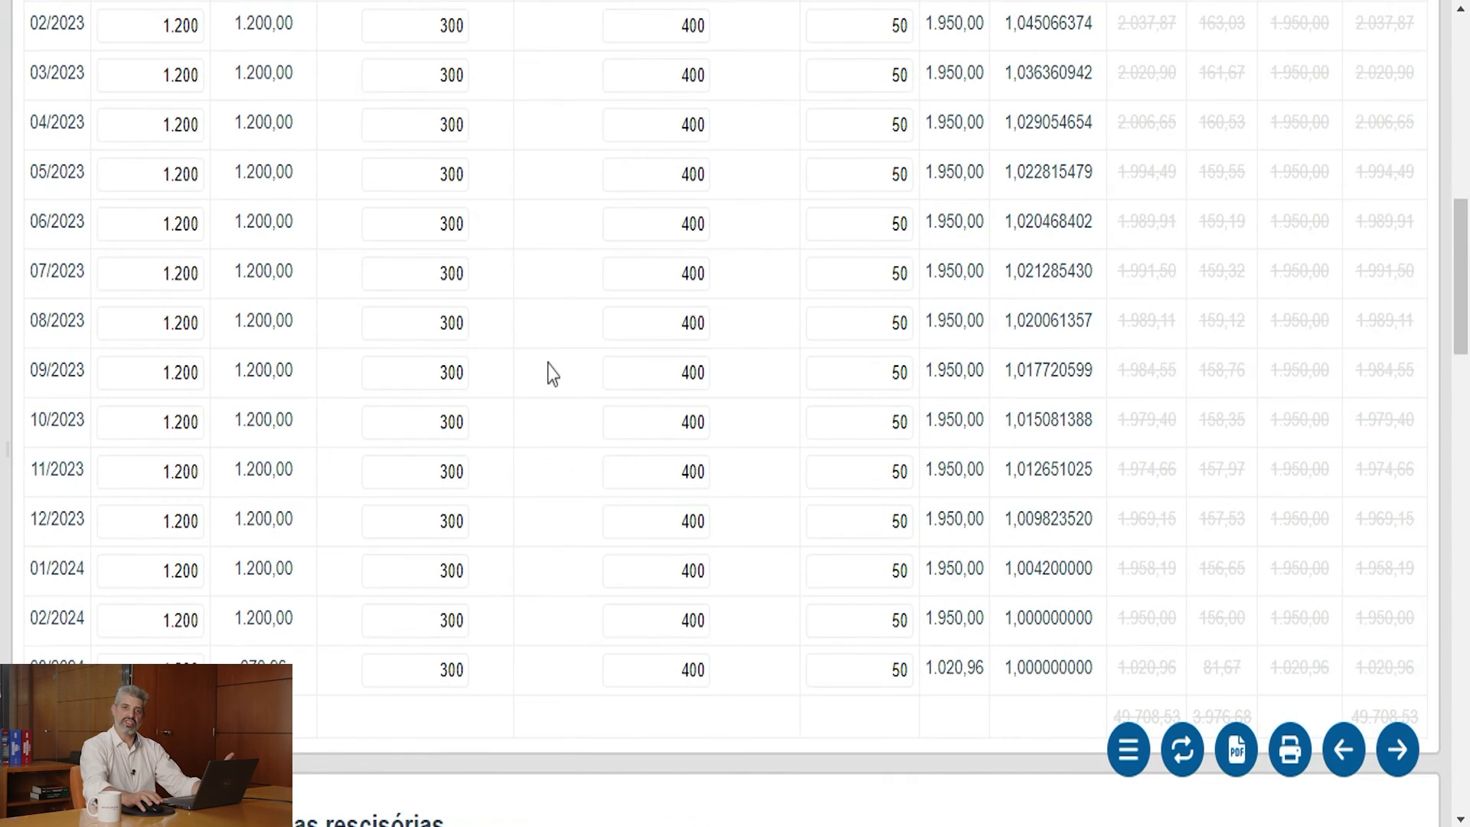
scroll(552, 373, "down", 7)
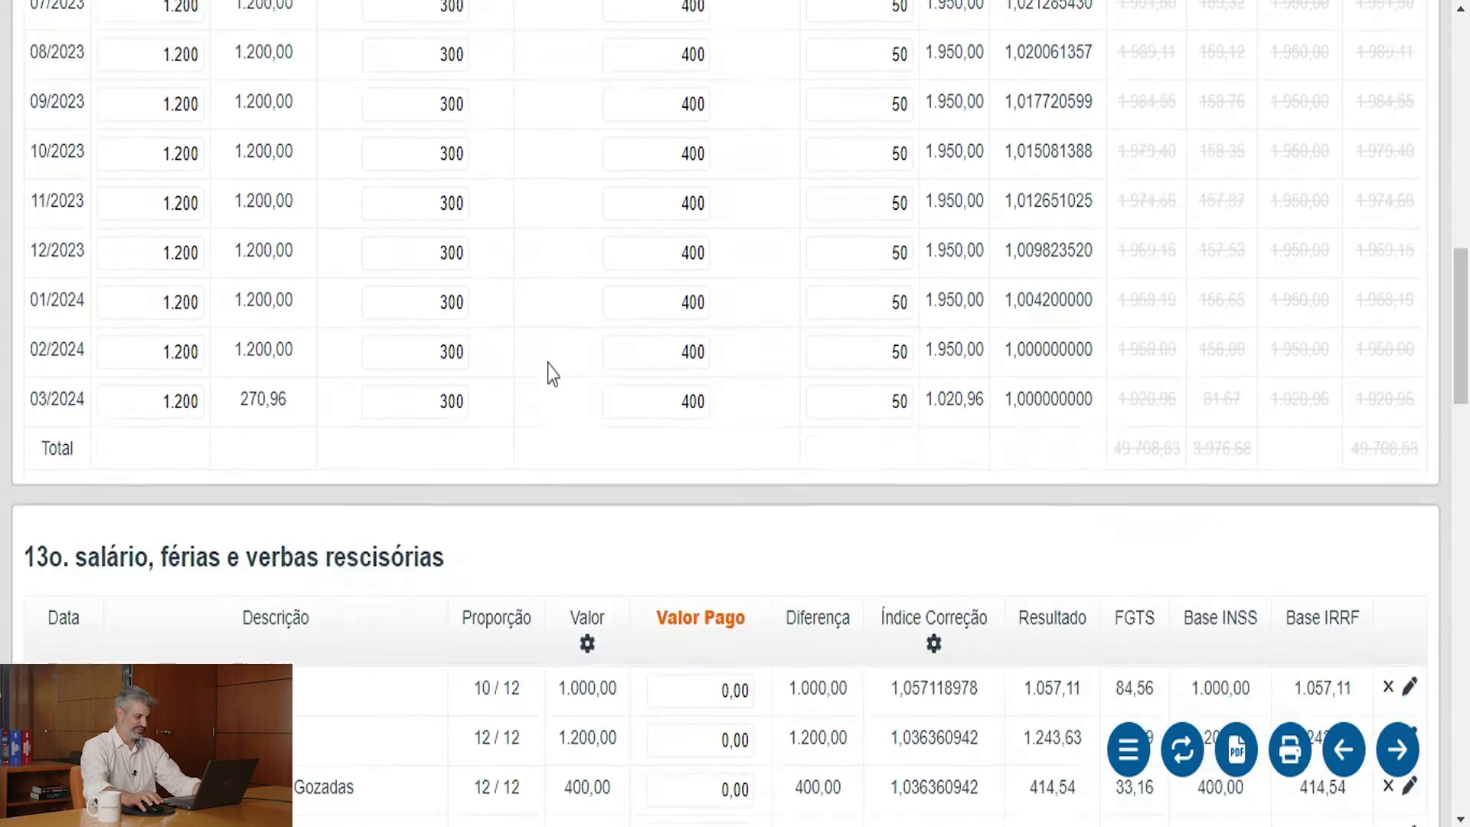
scroll(675, 383, "down", 4)
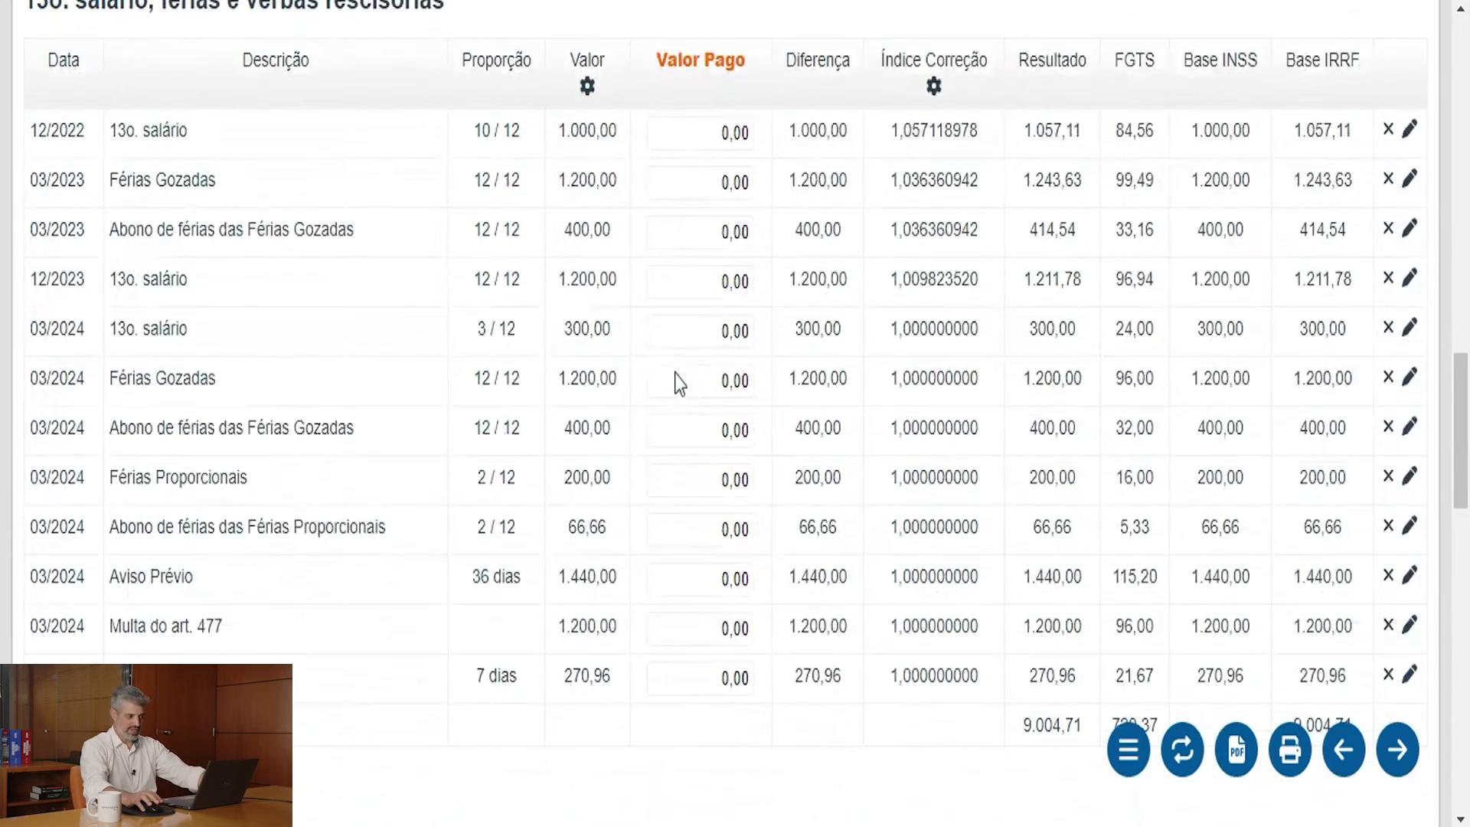
scroll(676, 383, "up", 4)
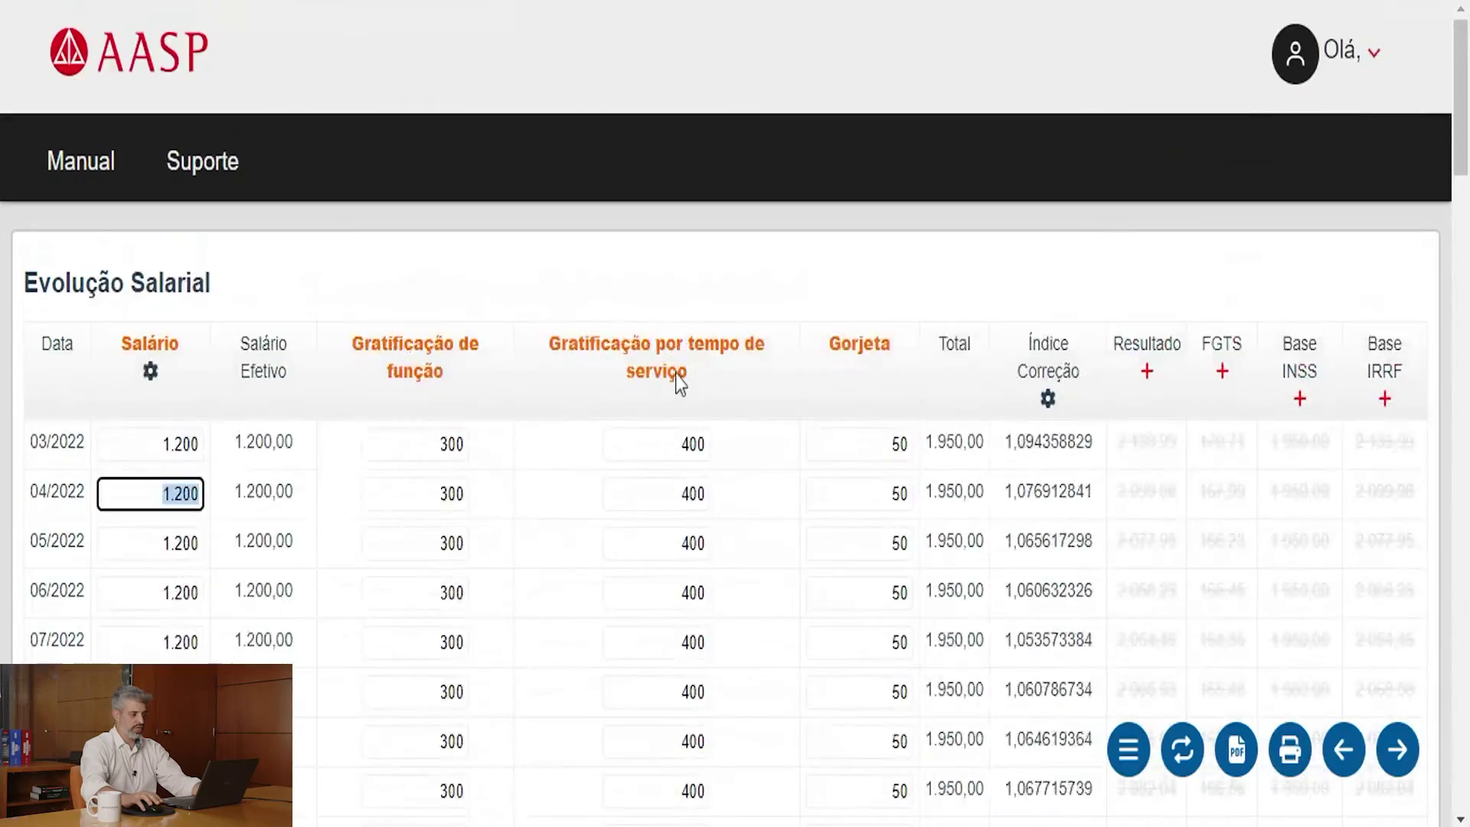
scroll(676, 375, "down", 20)
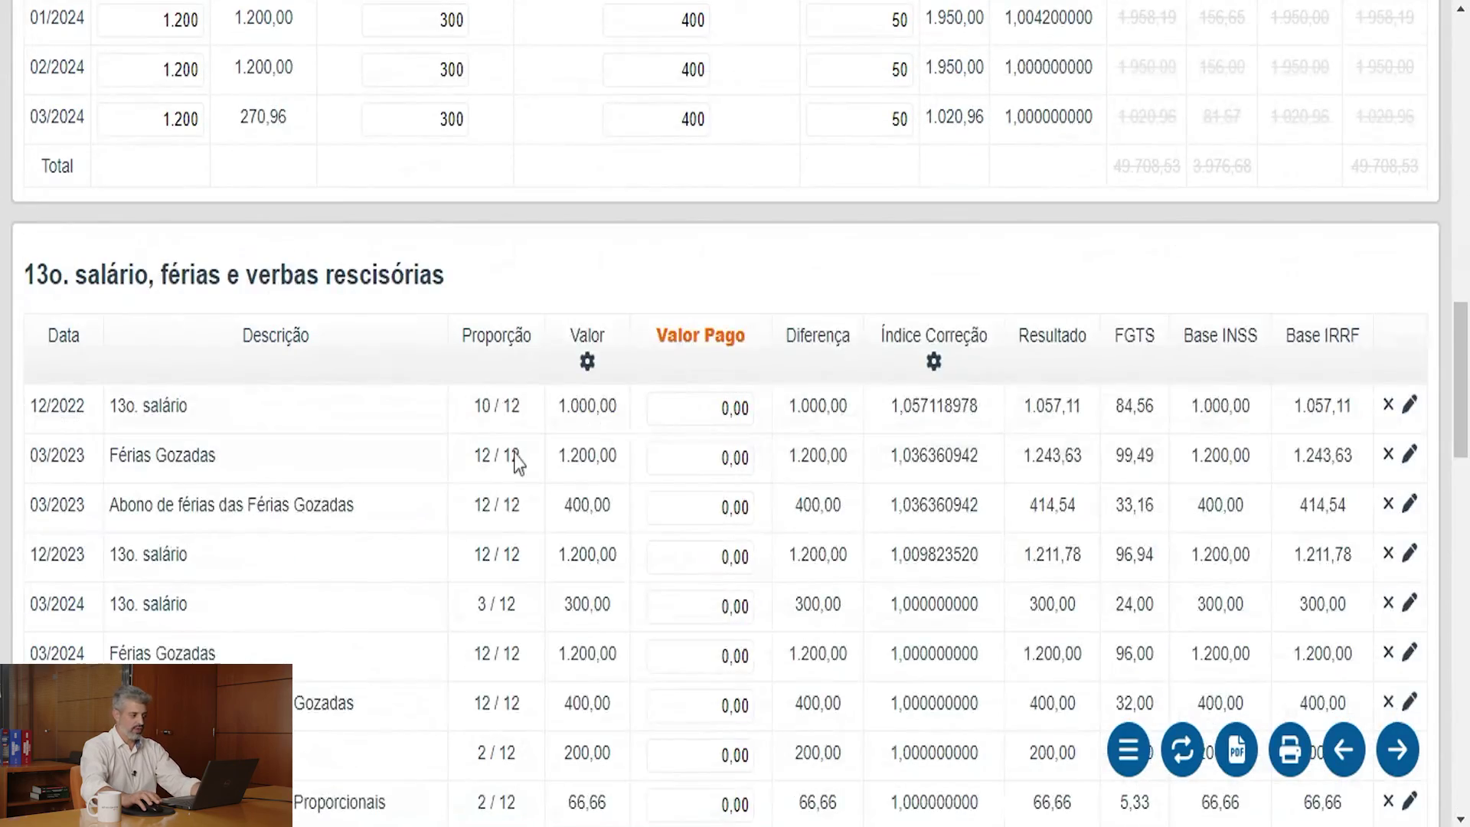
scroll(478, 459, "down", 10)
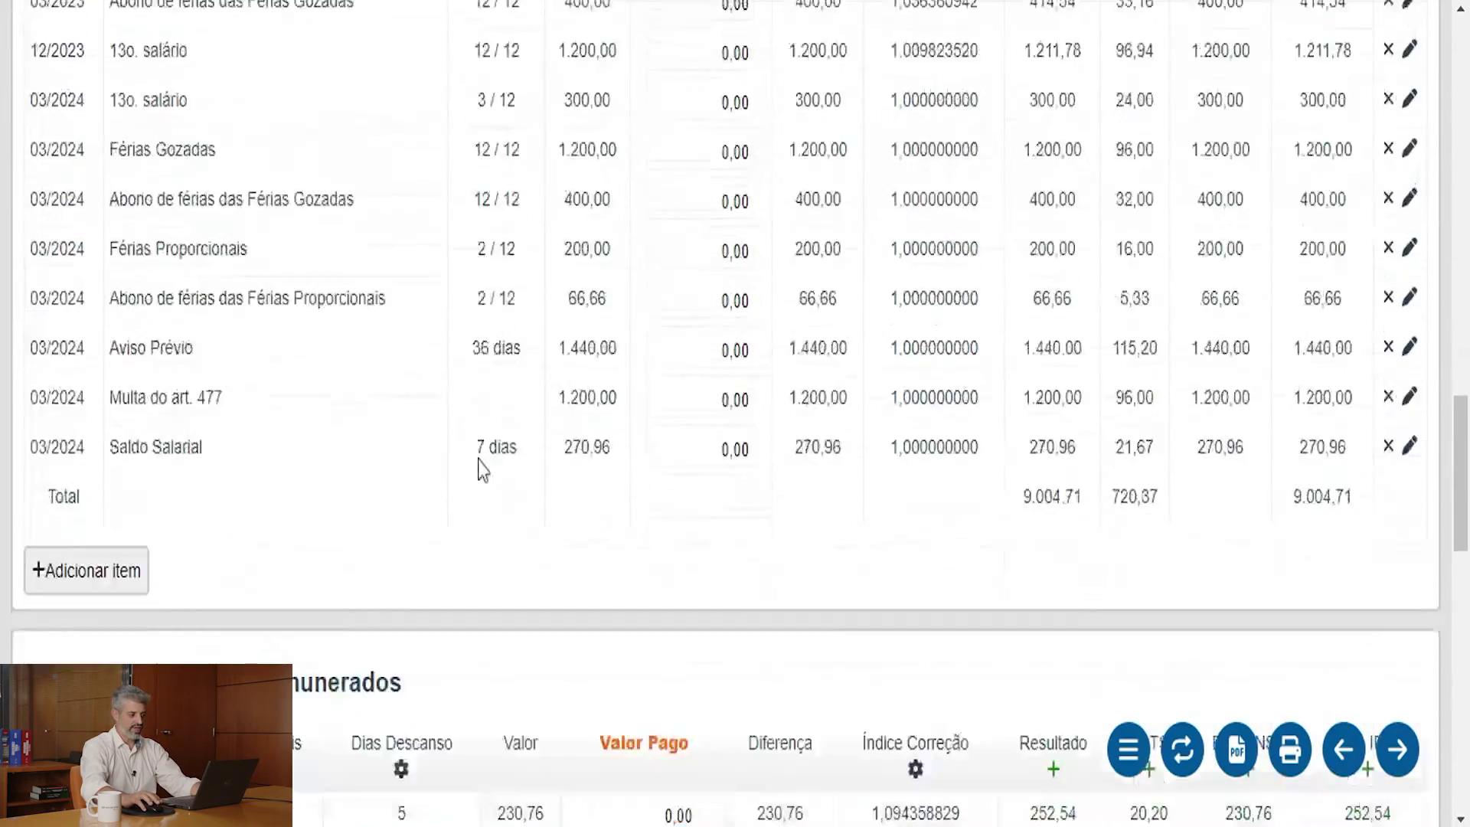
scroll(524, 441, "down", 12)
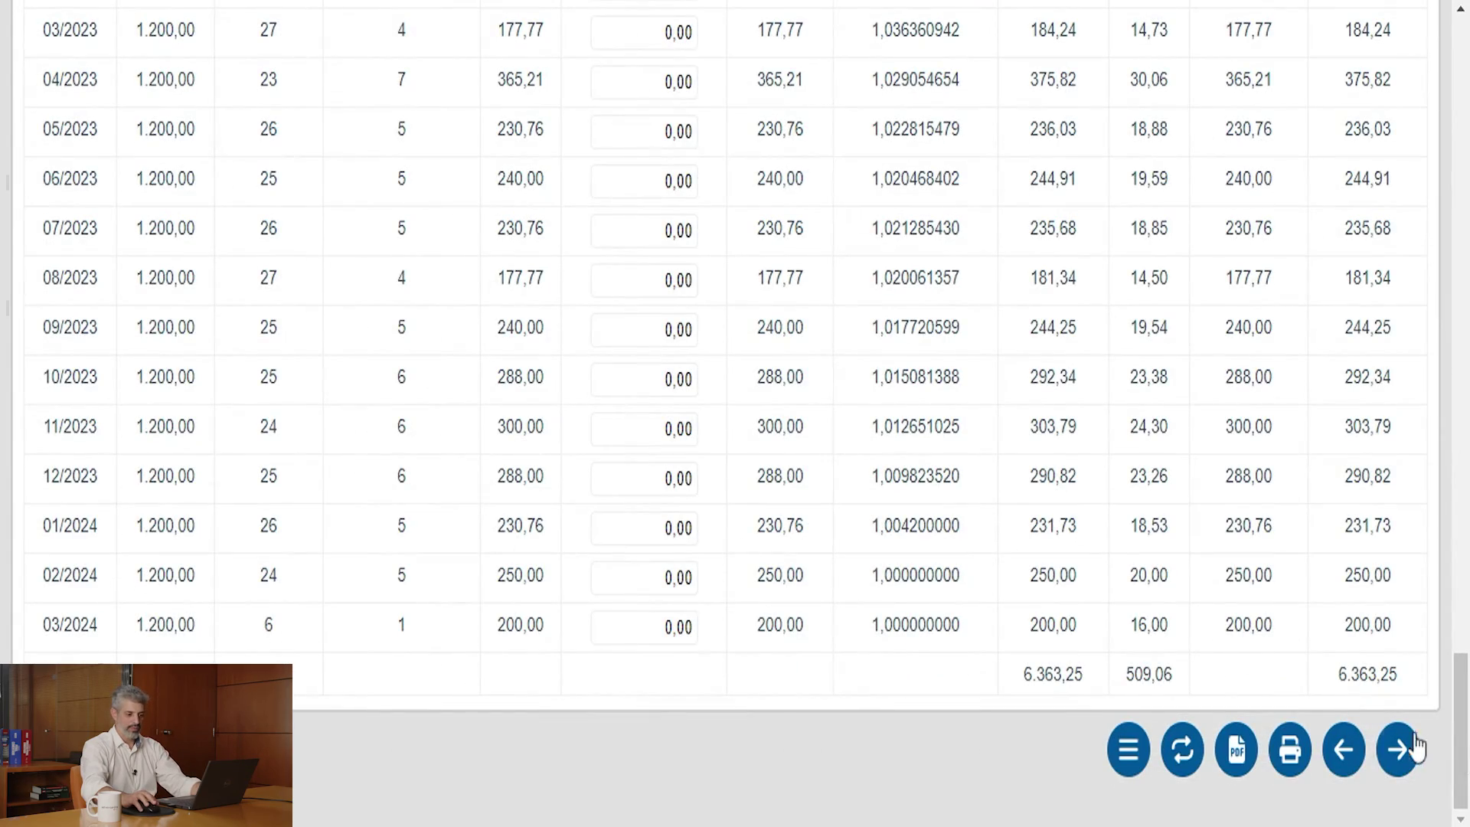
- Advance to the Insalubridade page and review its monthly values down to the DSR reflexo
left_click(1402, 750)
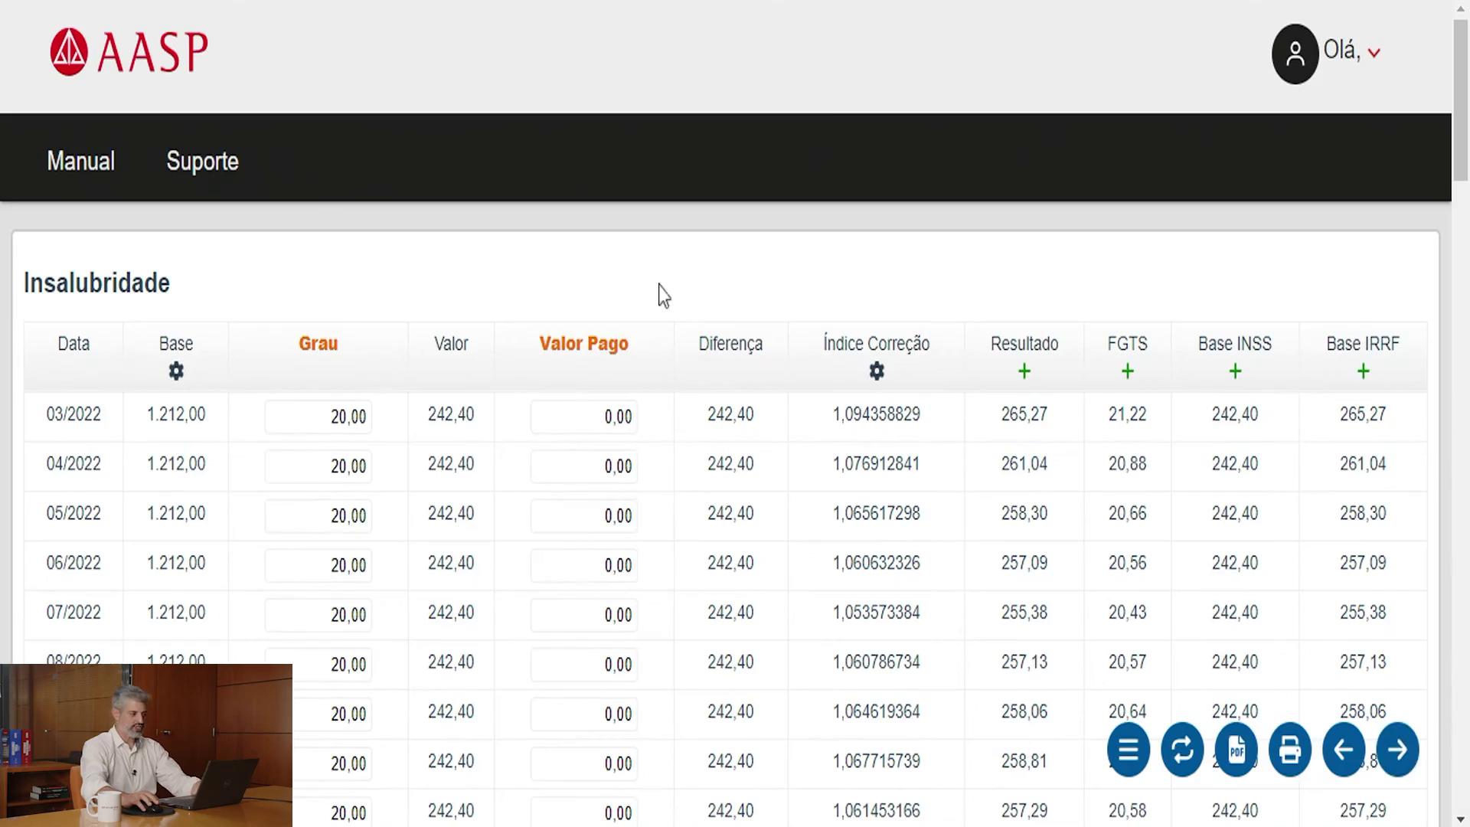
scroll(966, 481, "down", 12)
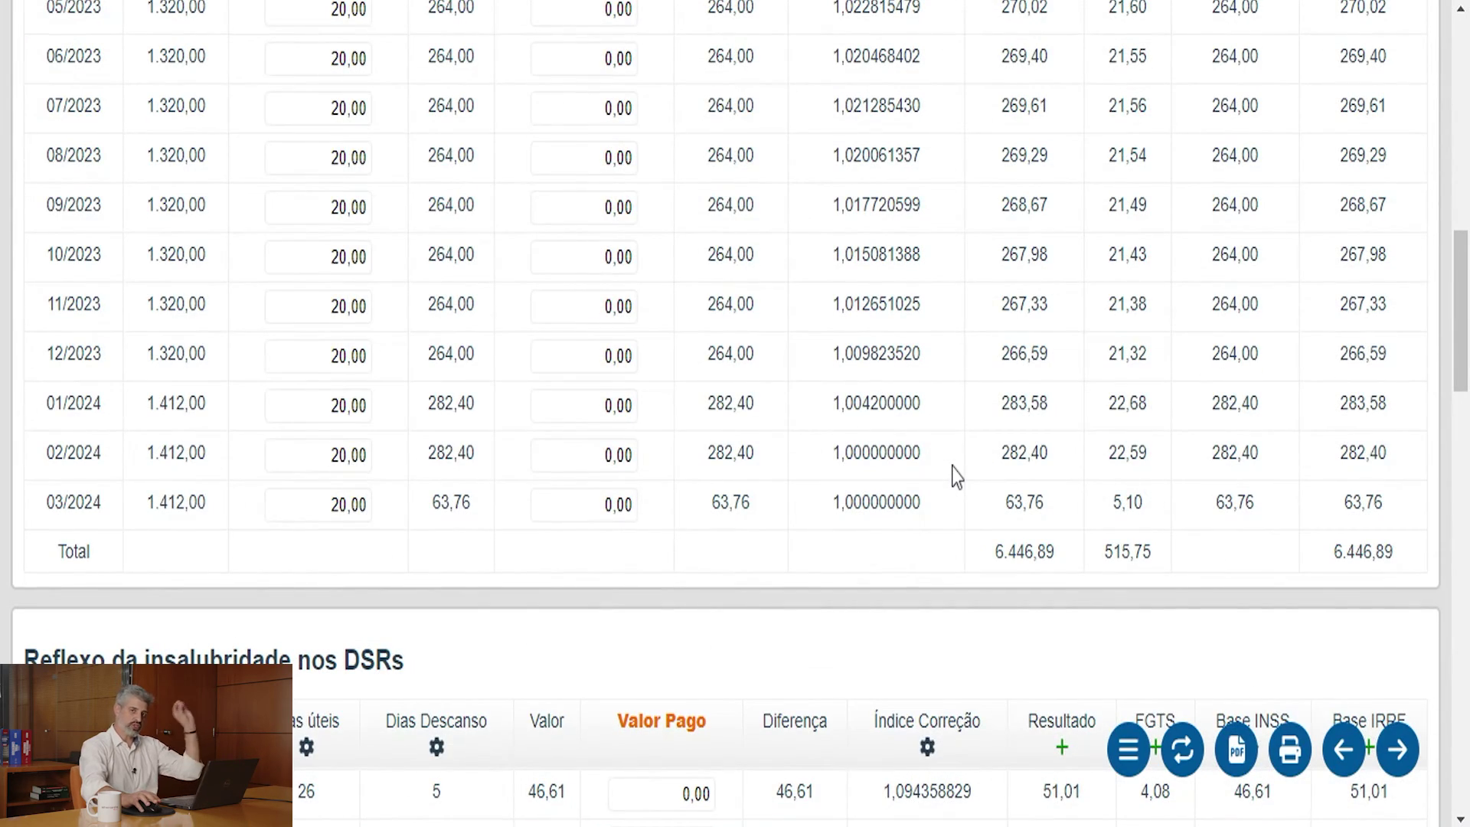
- Advance to the overtime conversion page and set the overtime percentages to 25 and 50
left_click(1401, 751)
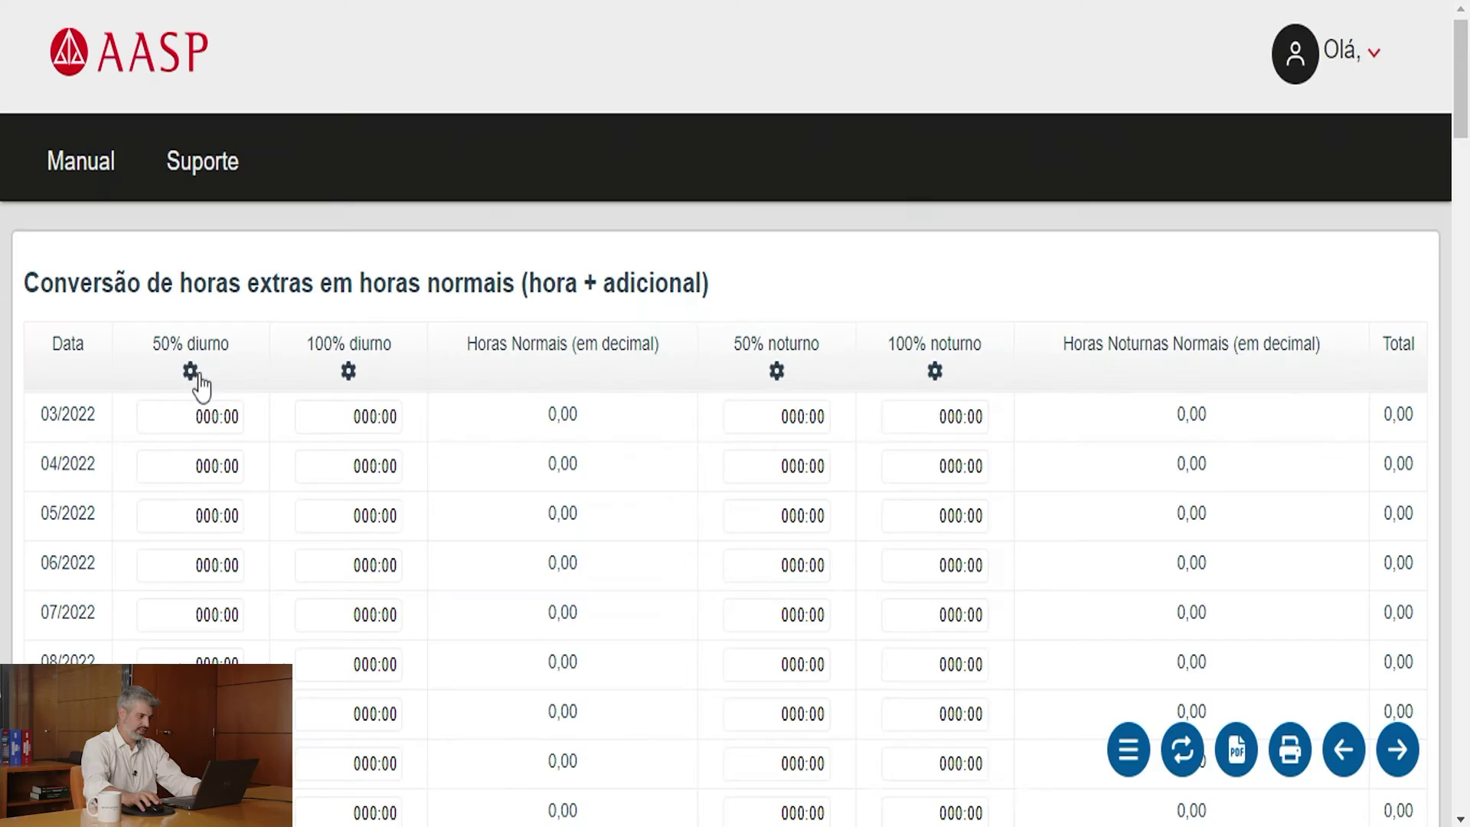
left_click(197, 375)
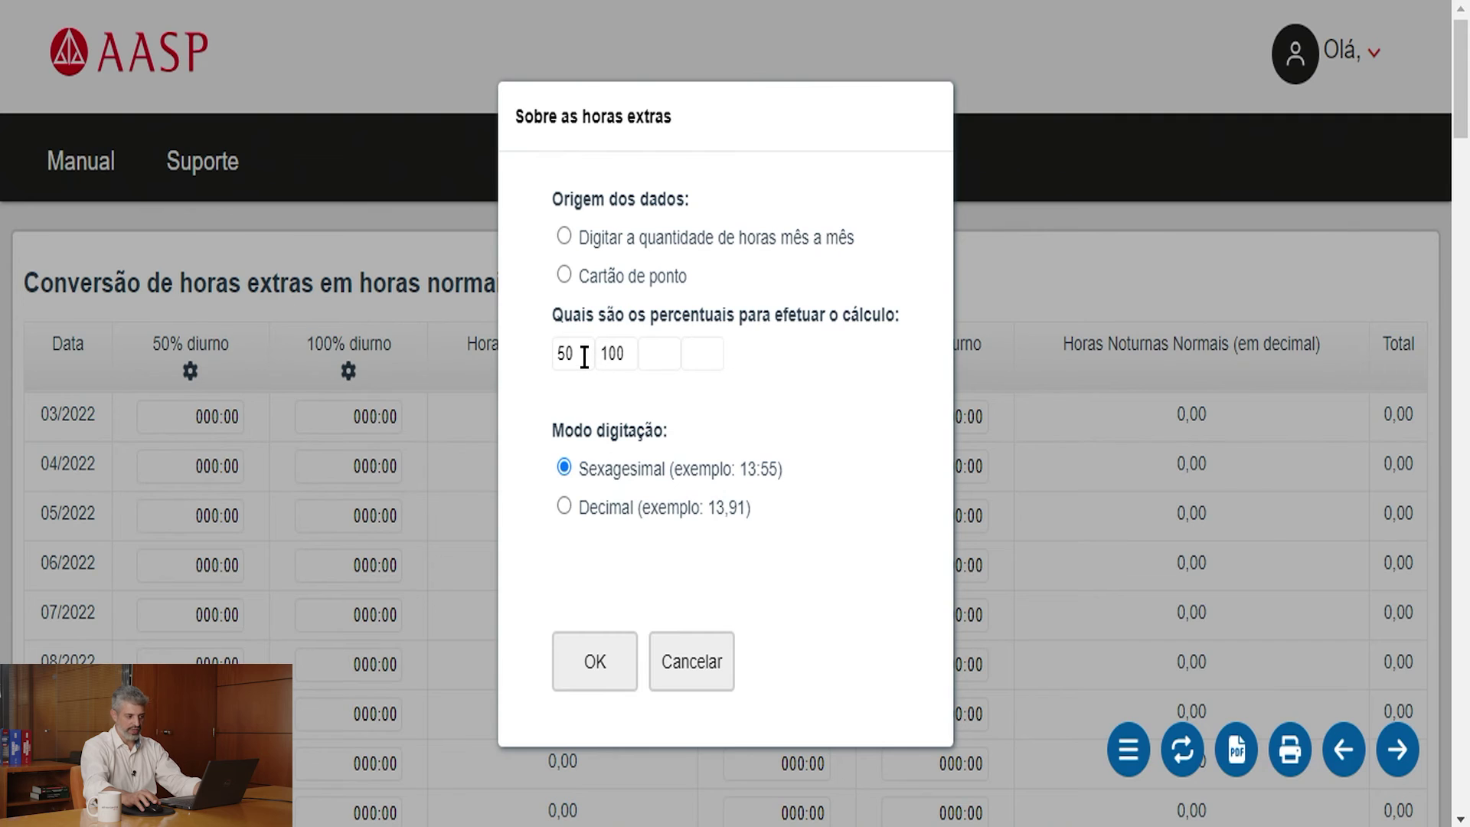
left_click_drag(584, 357, 556, 360)
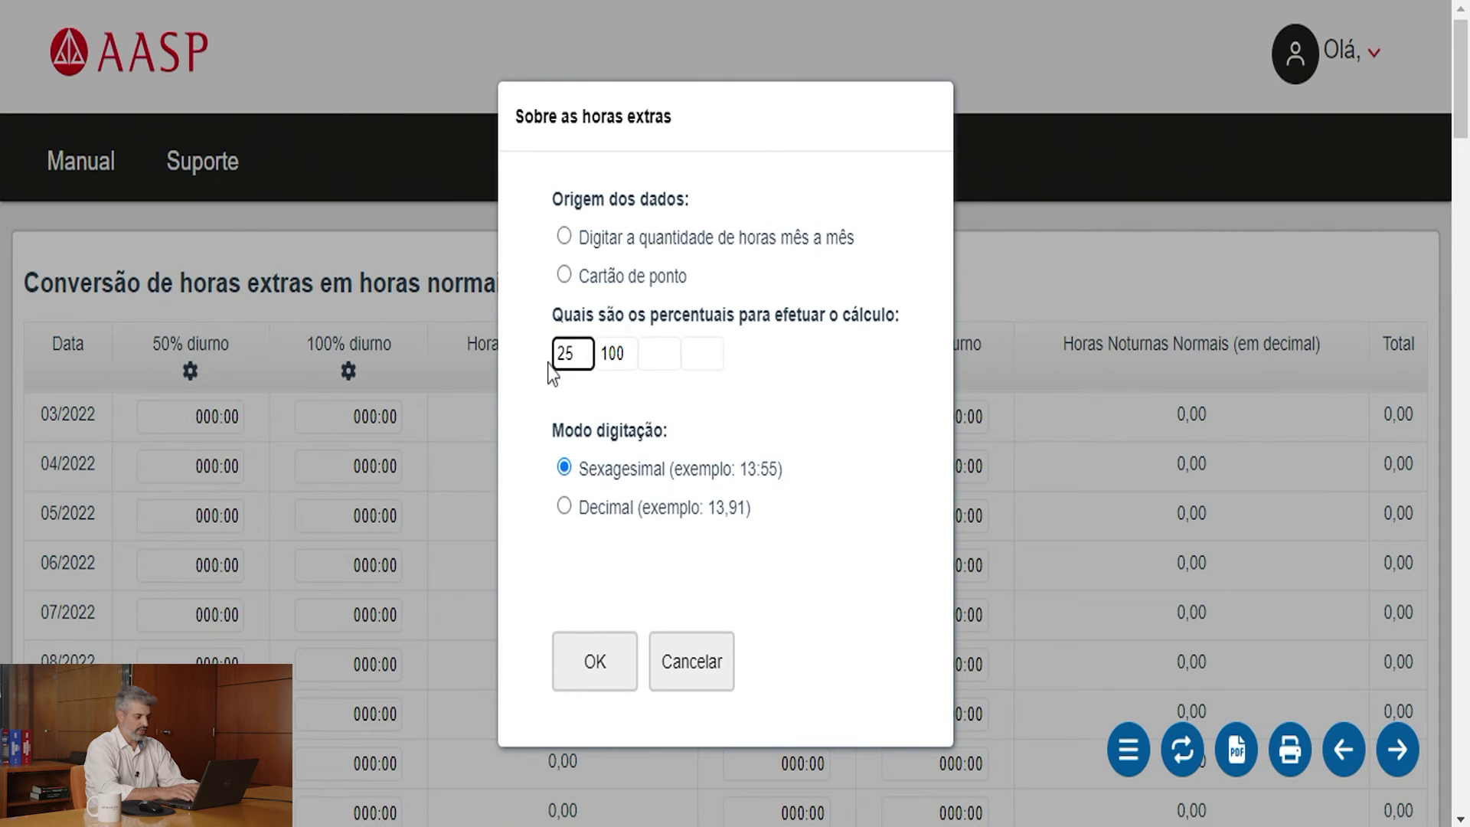
key("Tab")
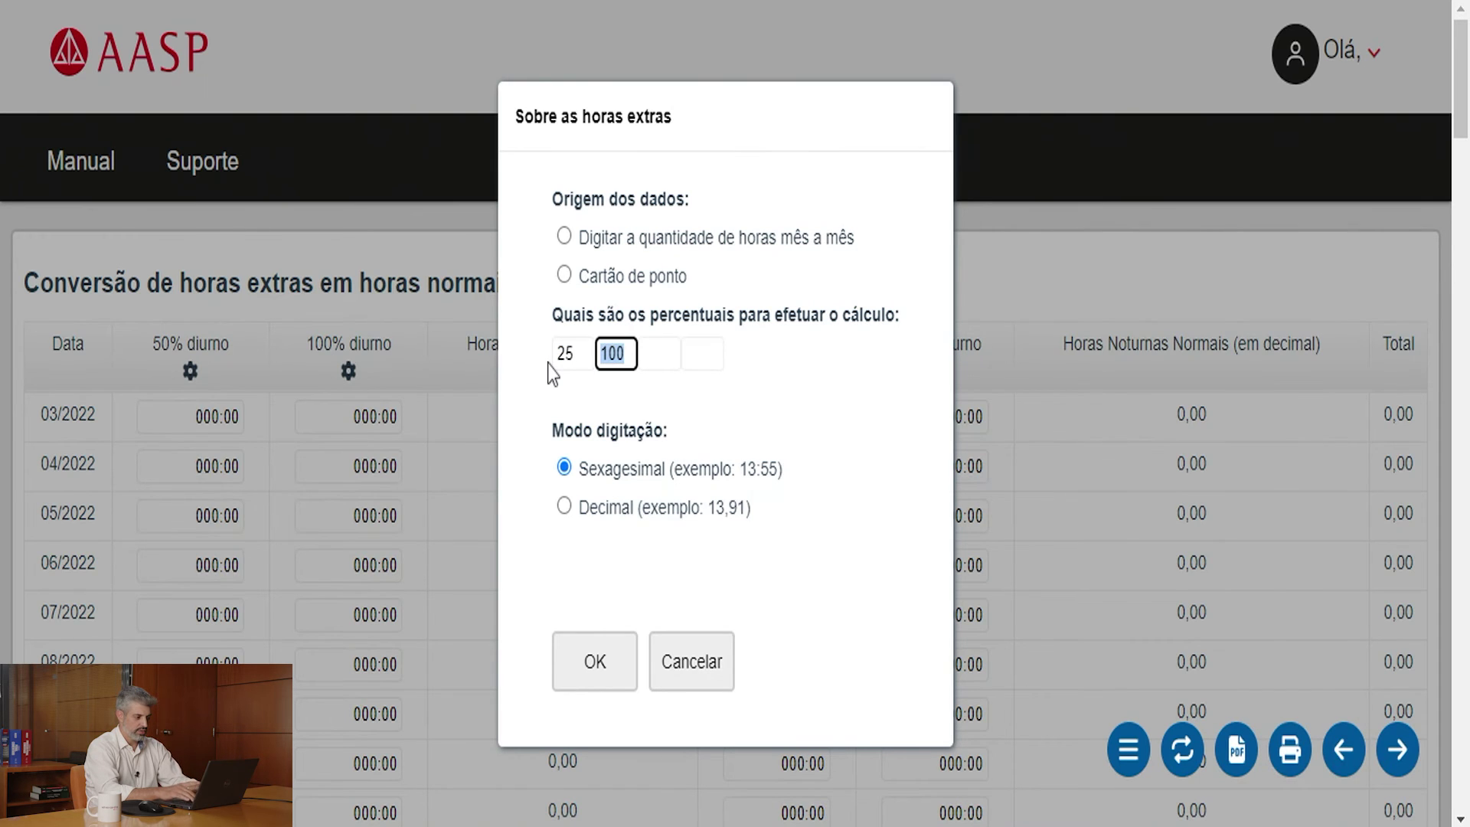
type("50")
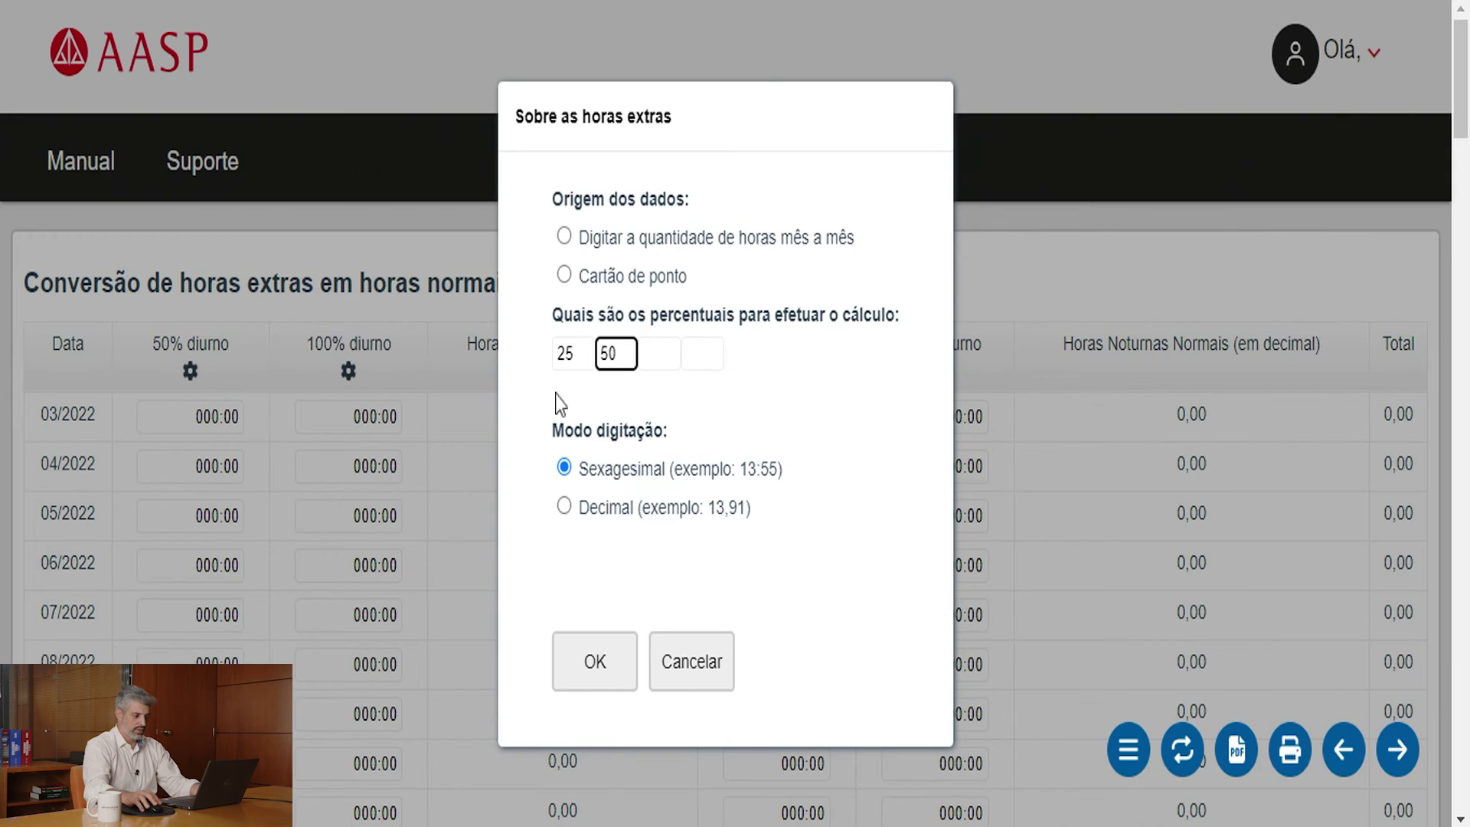
left_click(600, 674)
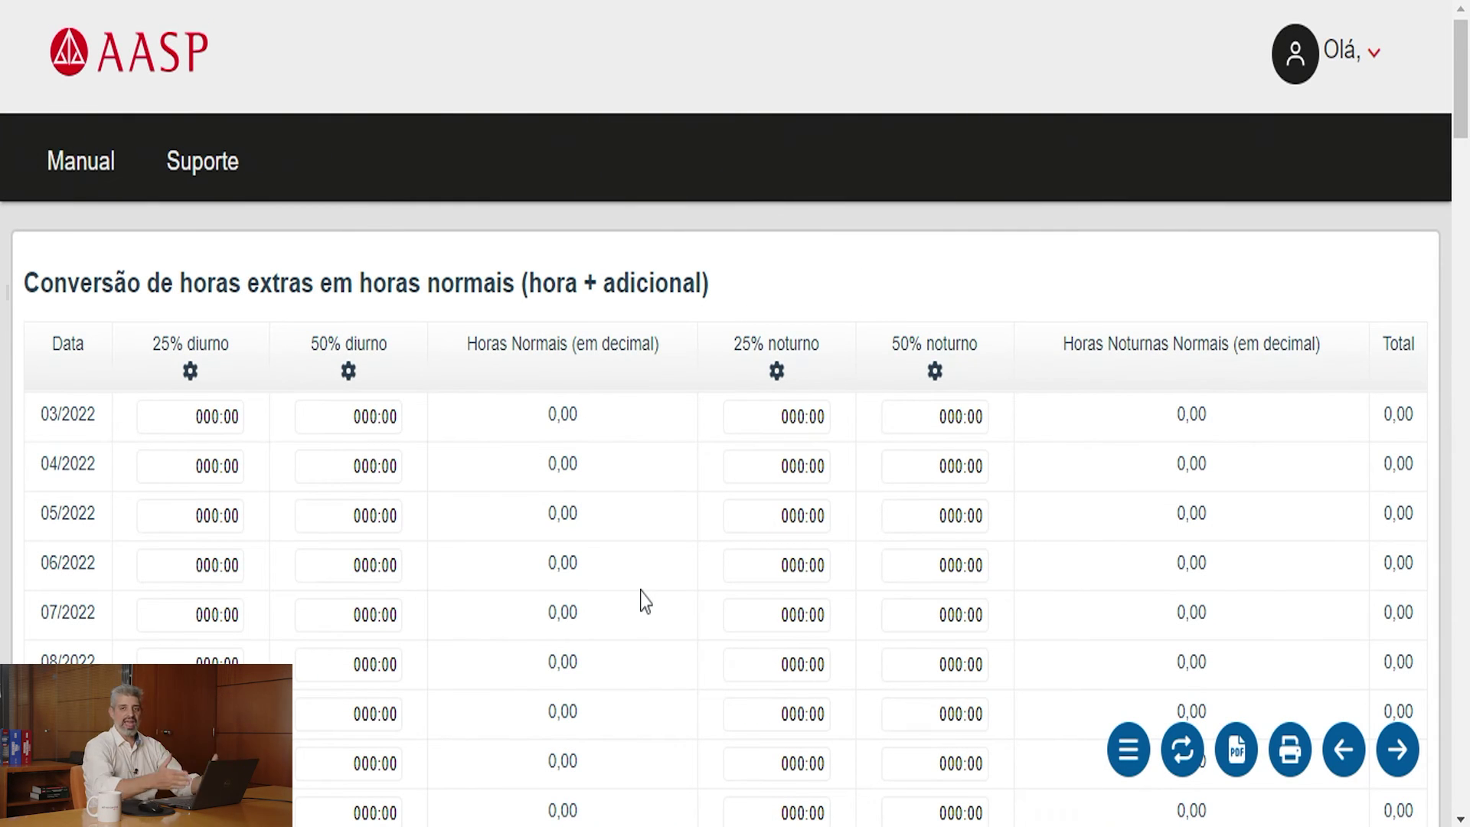
- Review the overtime conversion, Horas Extras and Reflexo das horas extras nos DSRs tables
scroll(646, 601, "down", 20)
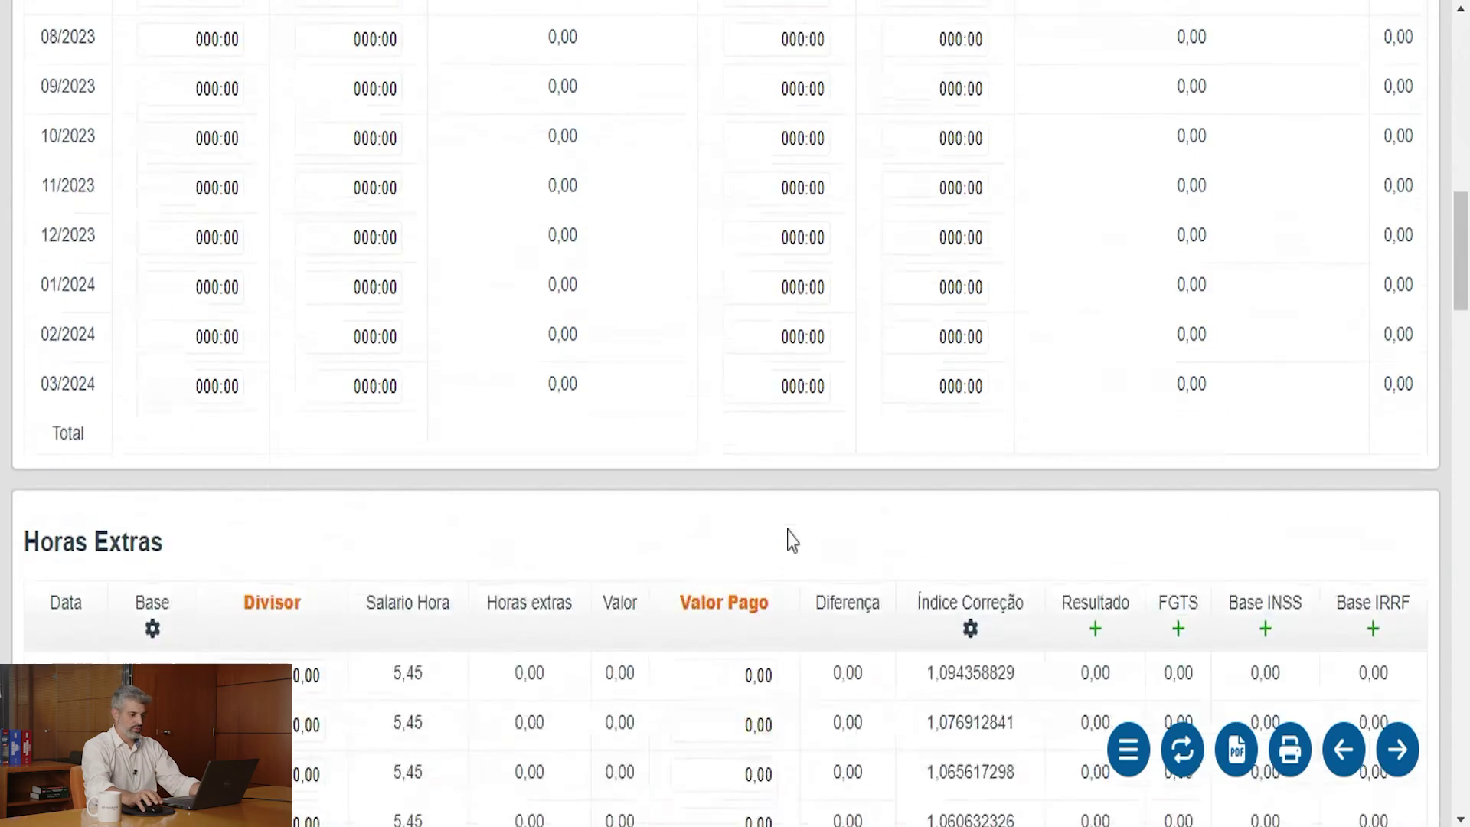
scroll(1135, 605, "down", 3)
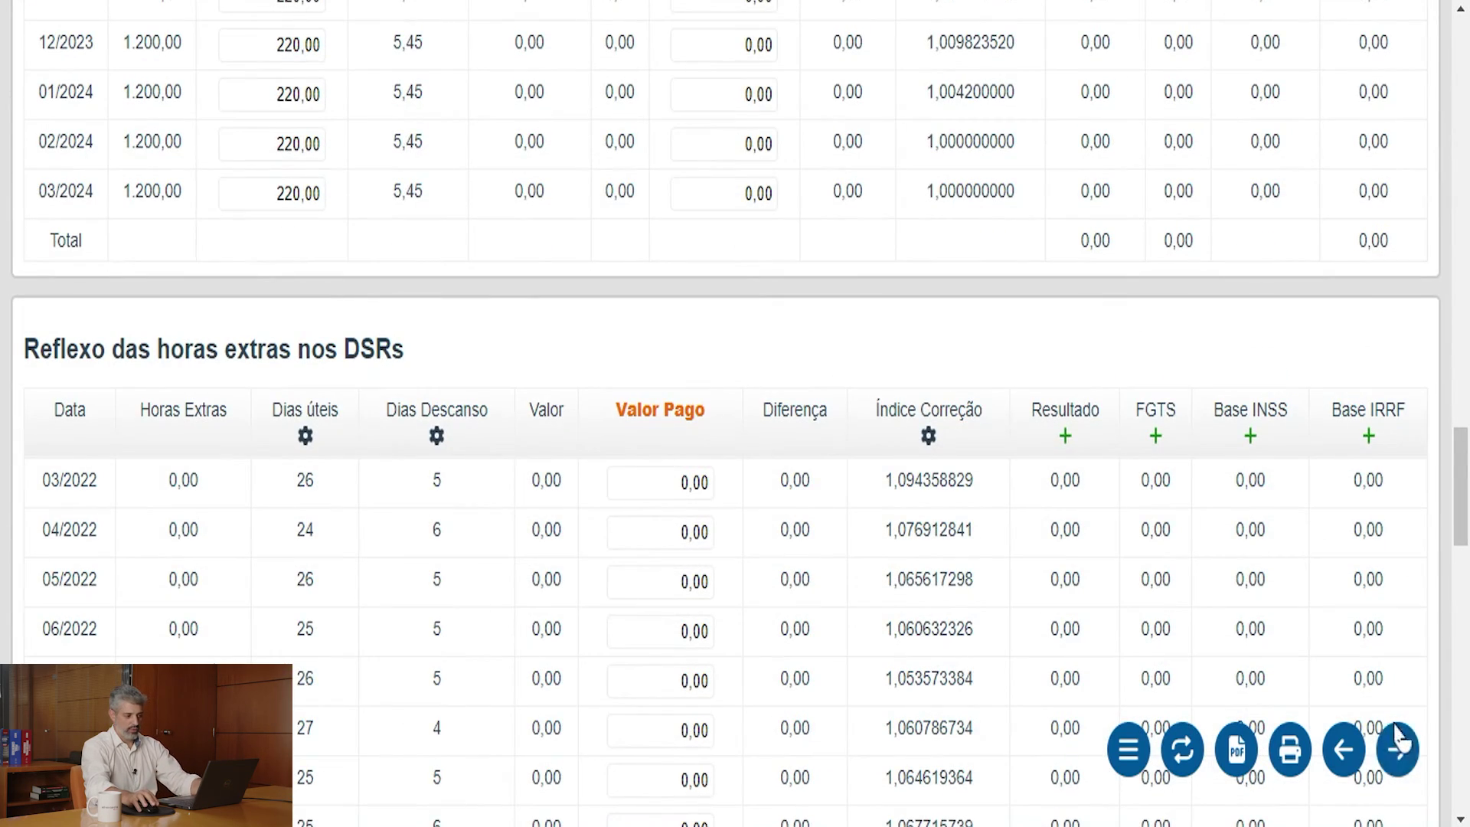
scroll(842, 574, "down", 5)
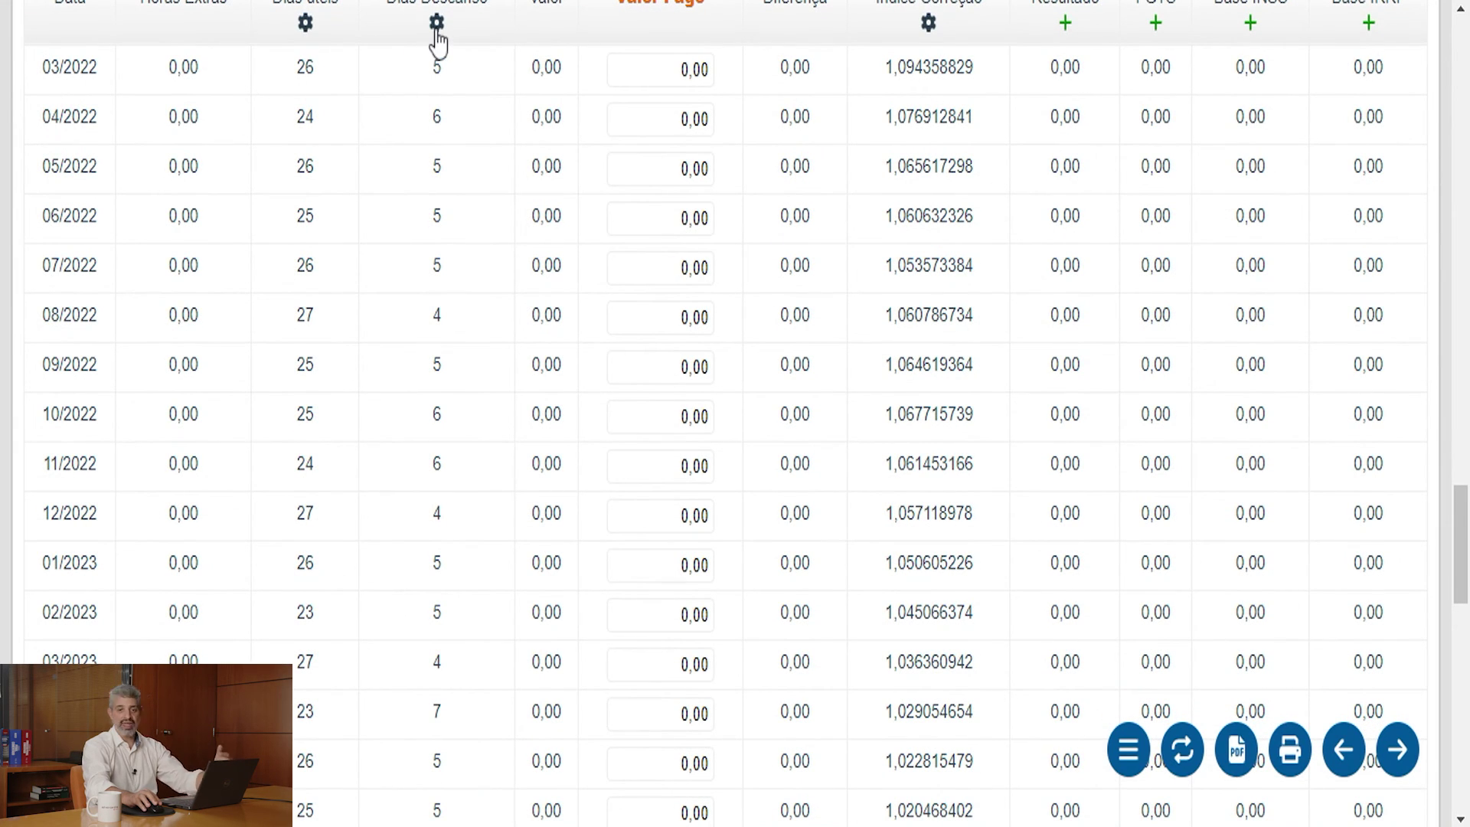
- Advance through the remaining pages to the Resumo Geral dos Haveres and review it down to the INSS Reclamada table
left_click(1395, 758)
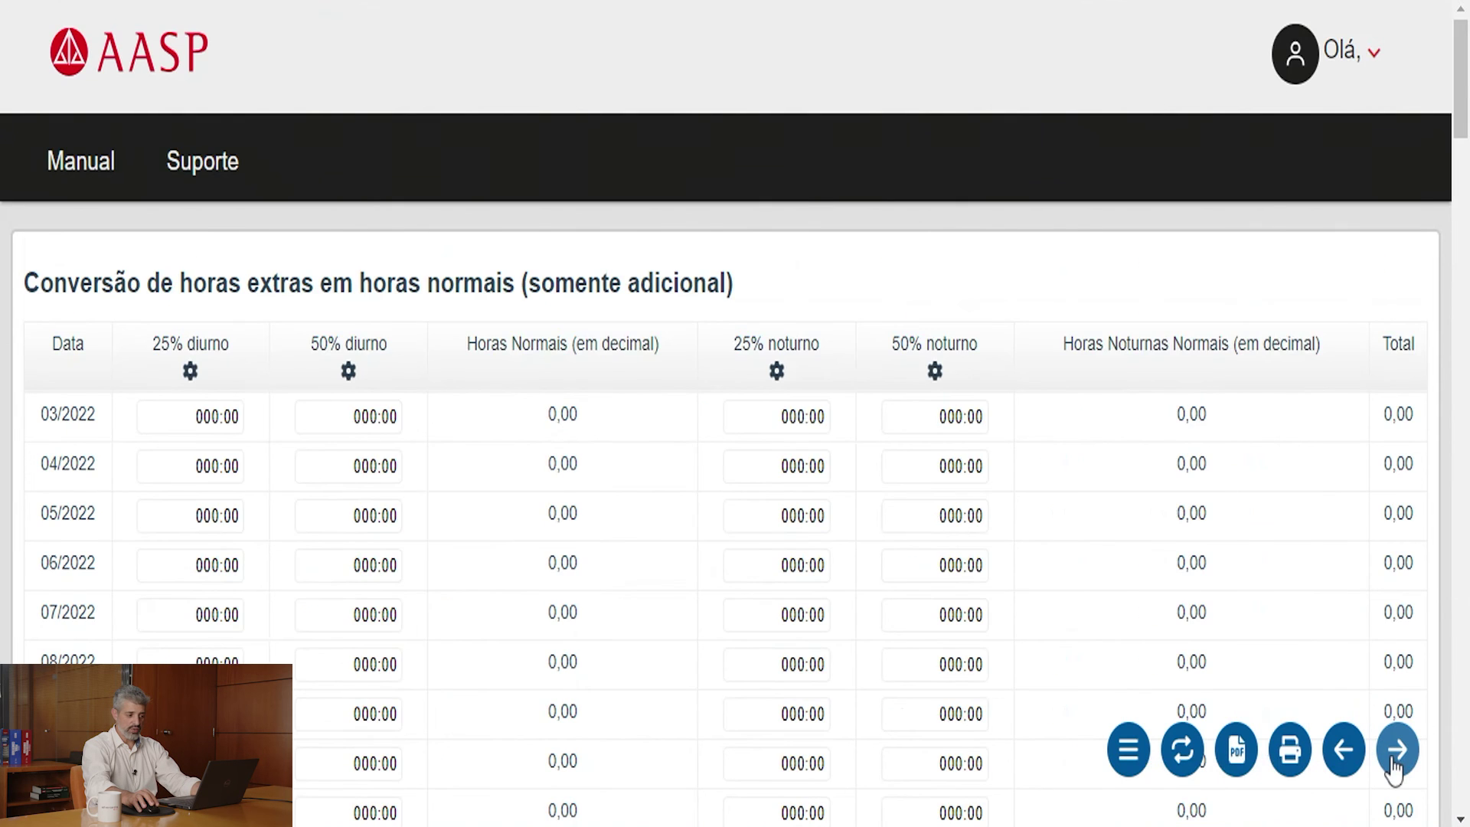
left_click(1397, 754)
left_click(1396, 754)
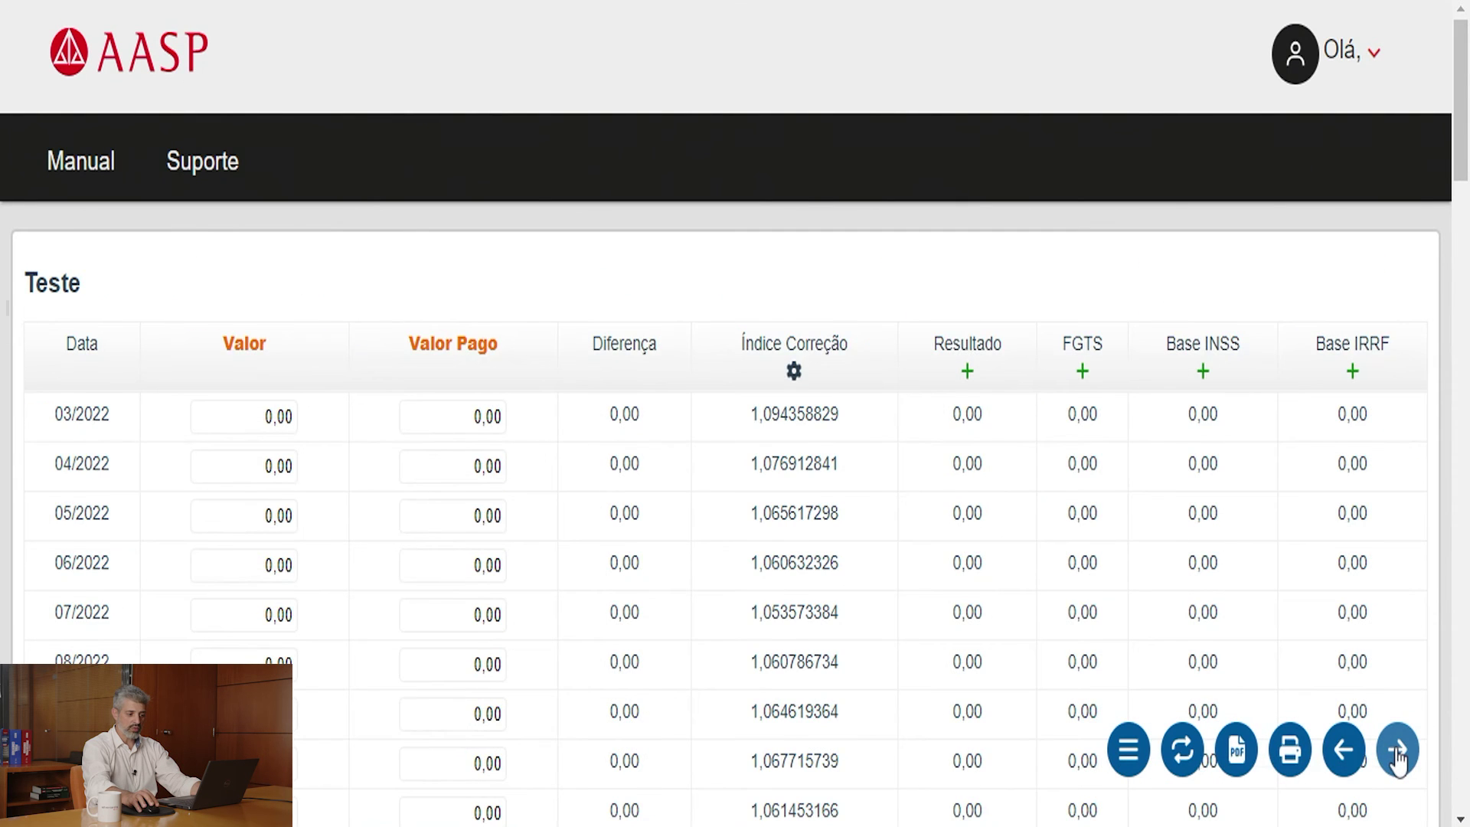
left_click(1396, 754)
left_click(1397, 754)
scroll(1345, 492, "down", 3)
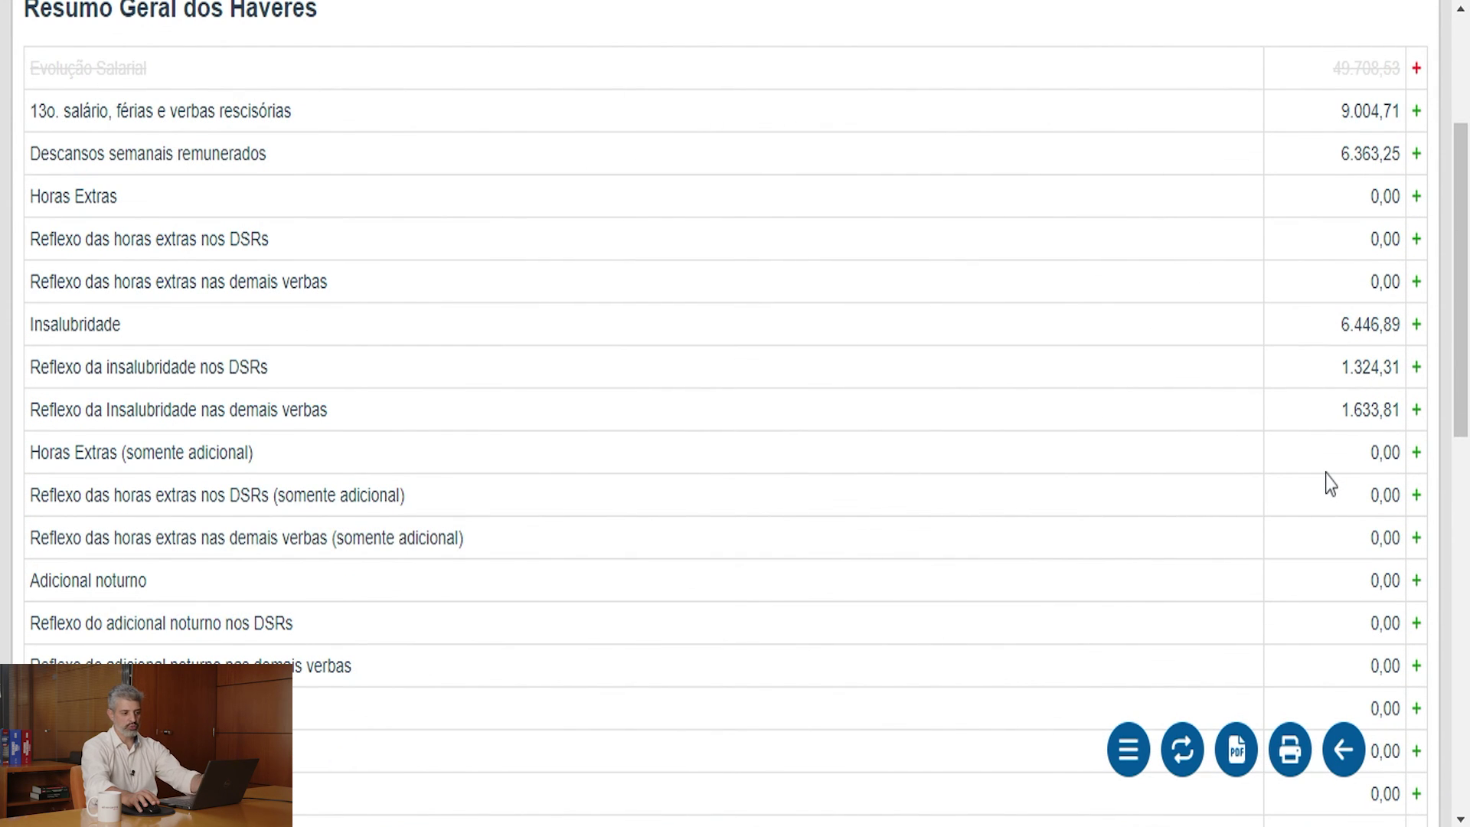
scroll(1329, 482, "down", 11)
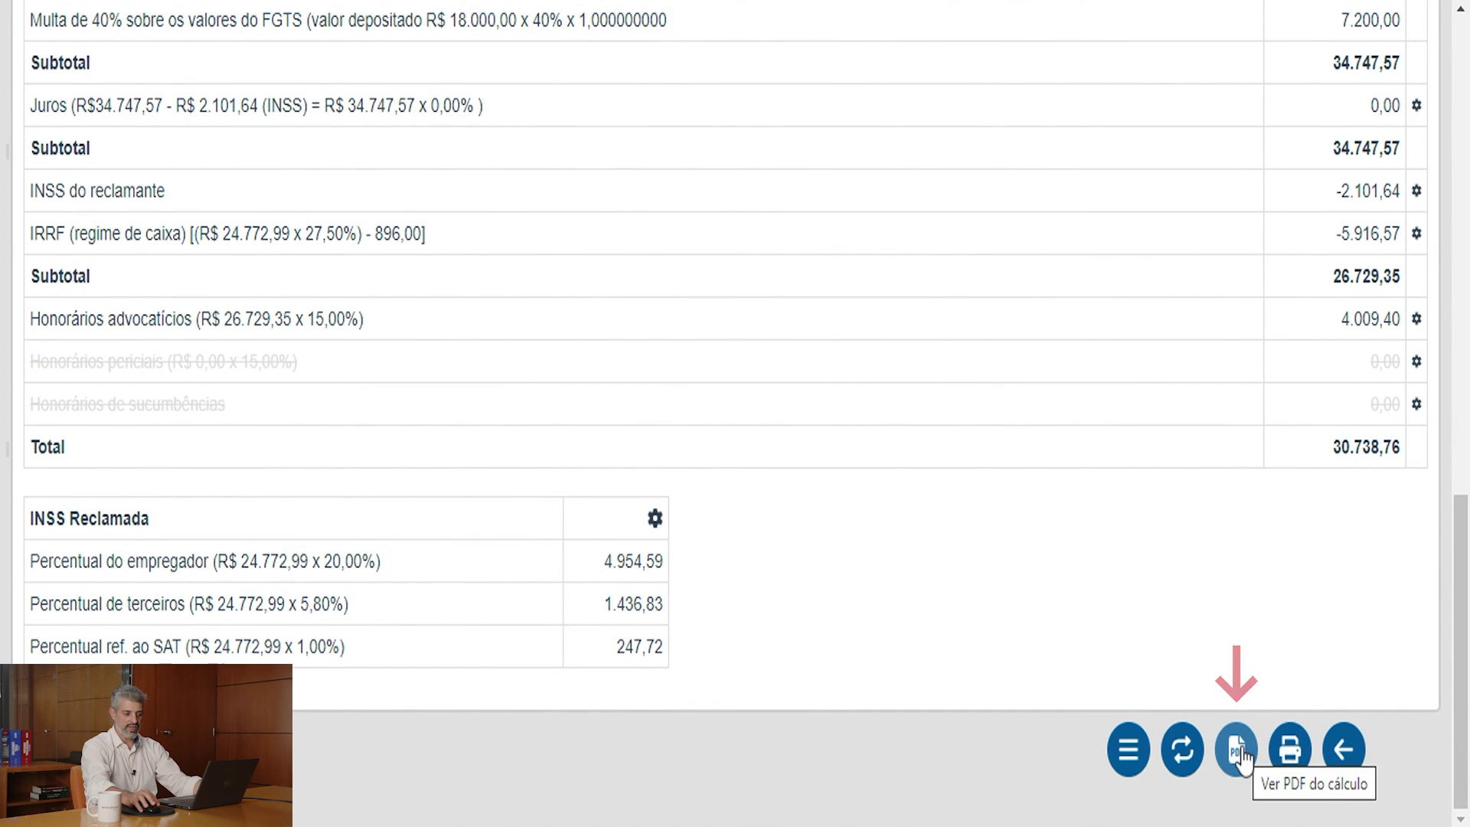
left_click(1290, 751)
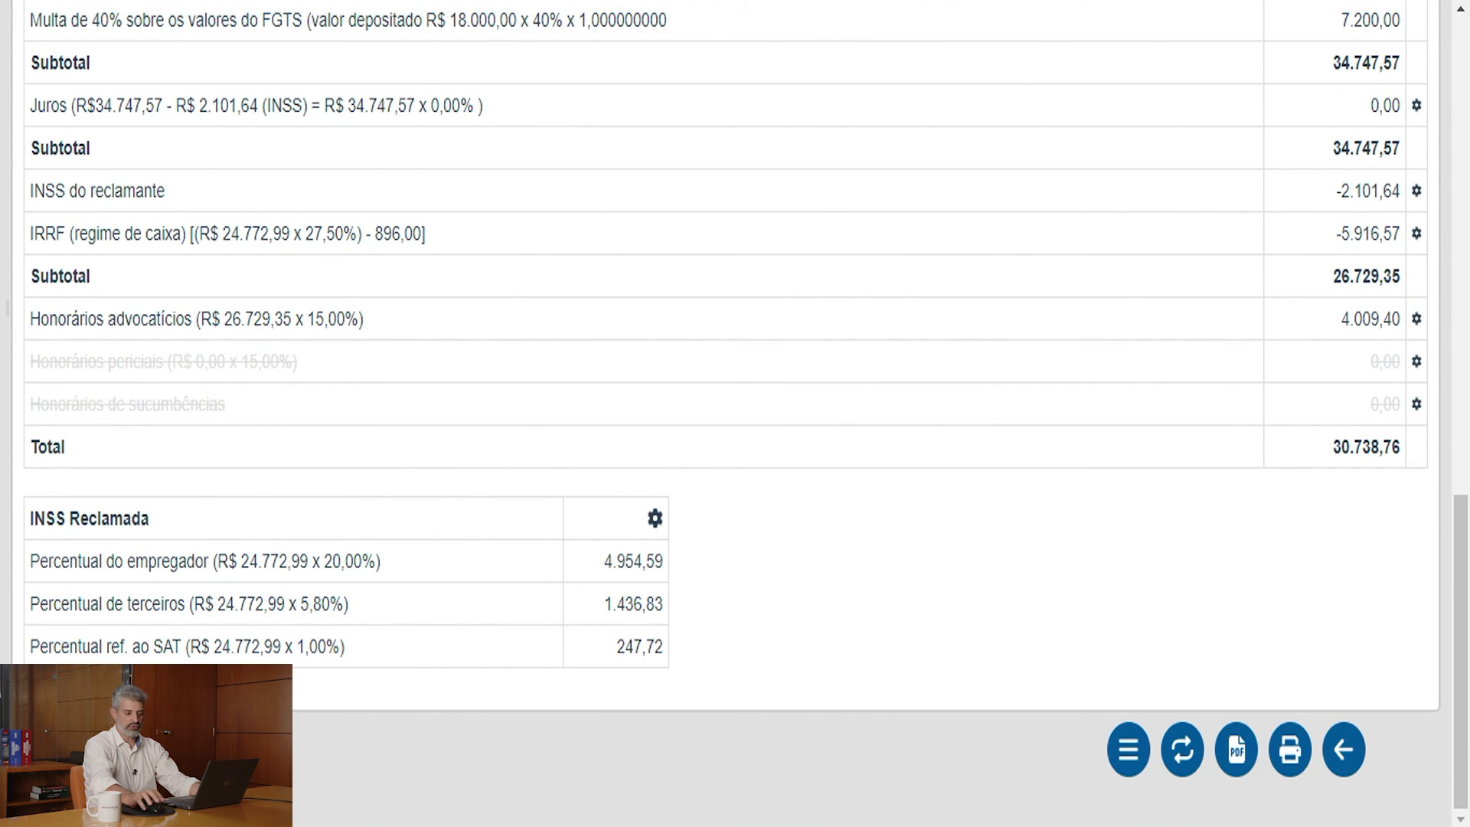
- Return to the list of labour calculations and duplicate the Novo trabalhista calculation
left_click(1143, 774)
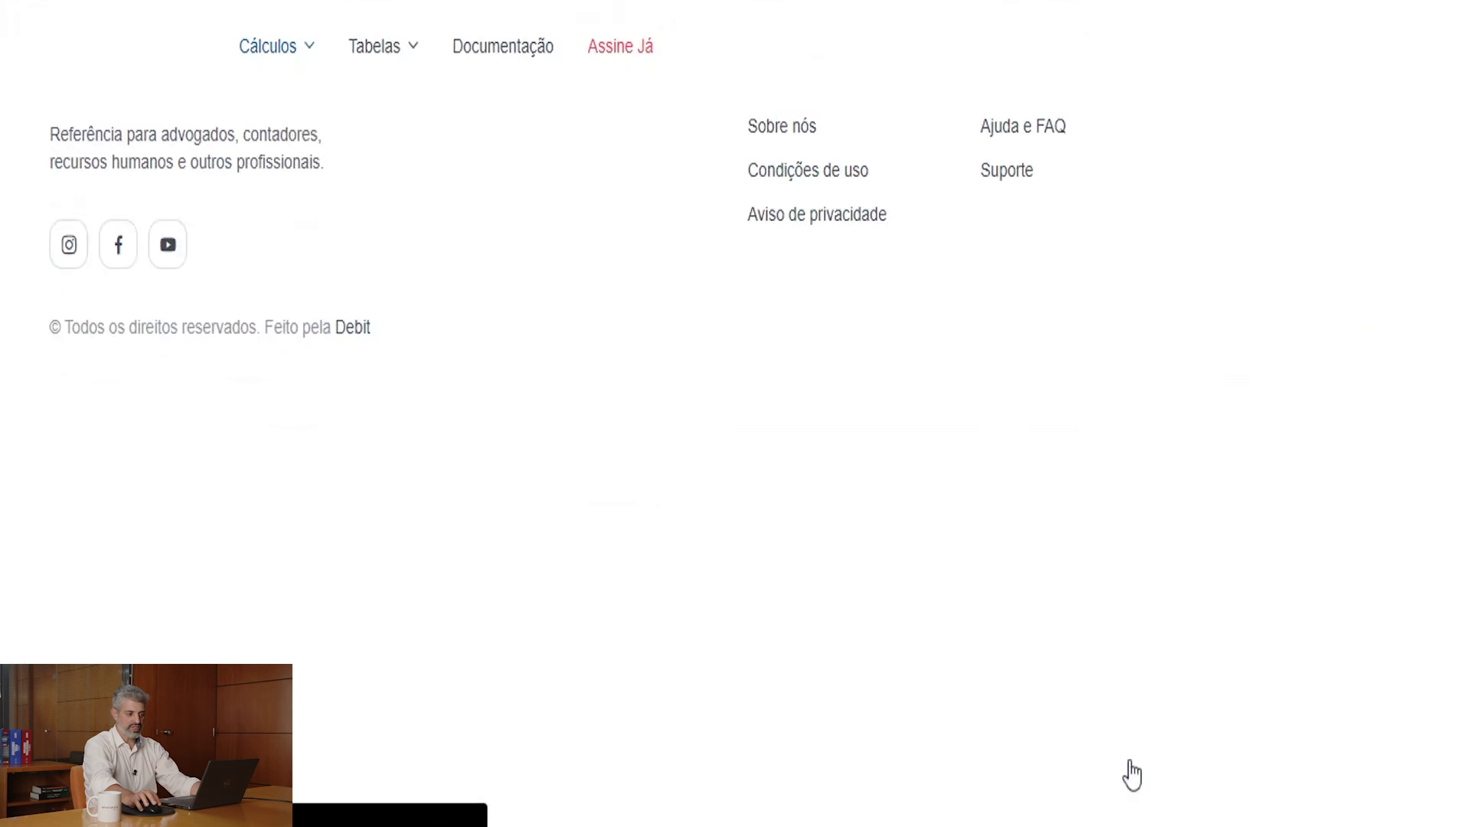
scroll(660, 483, "down", 2)
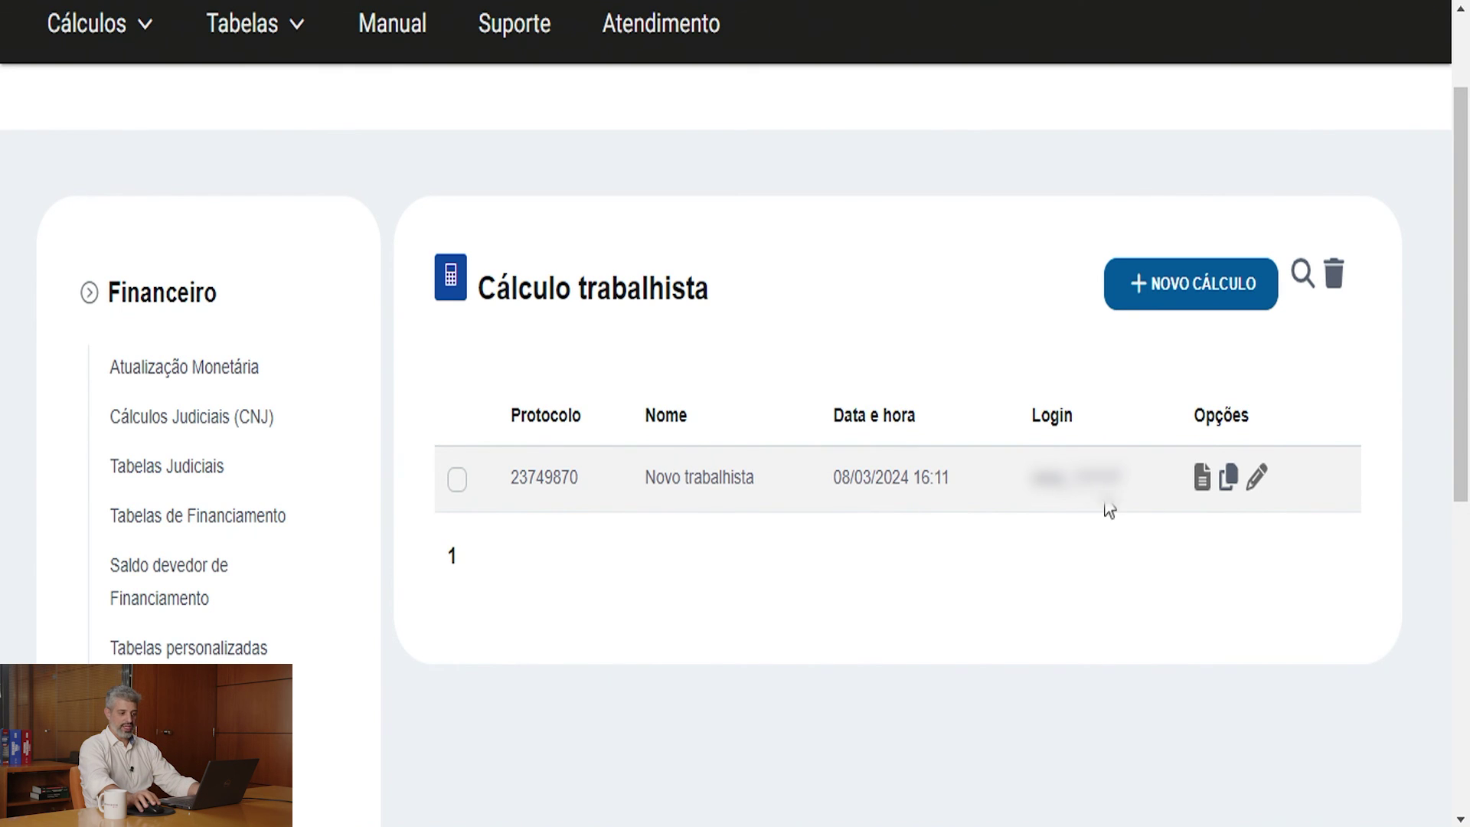
left_click(1229, 479)
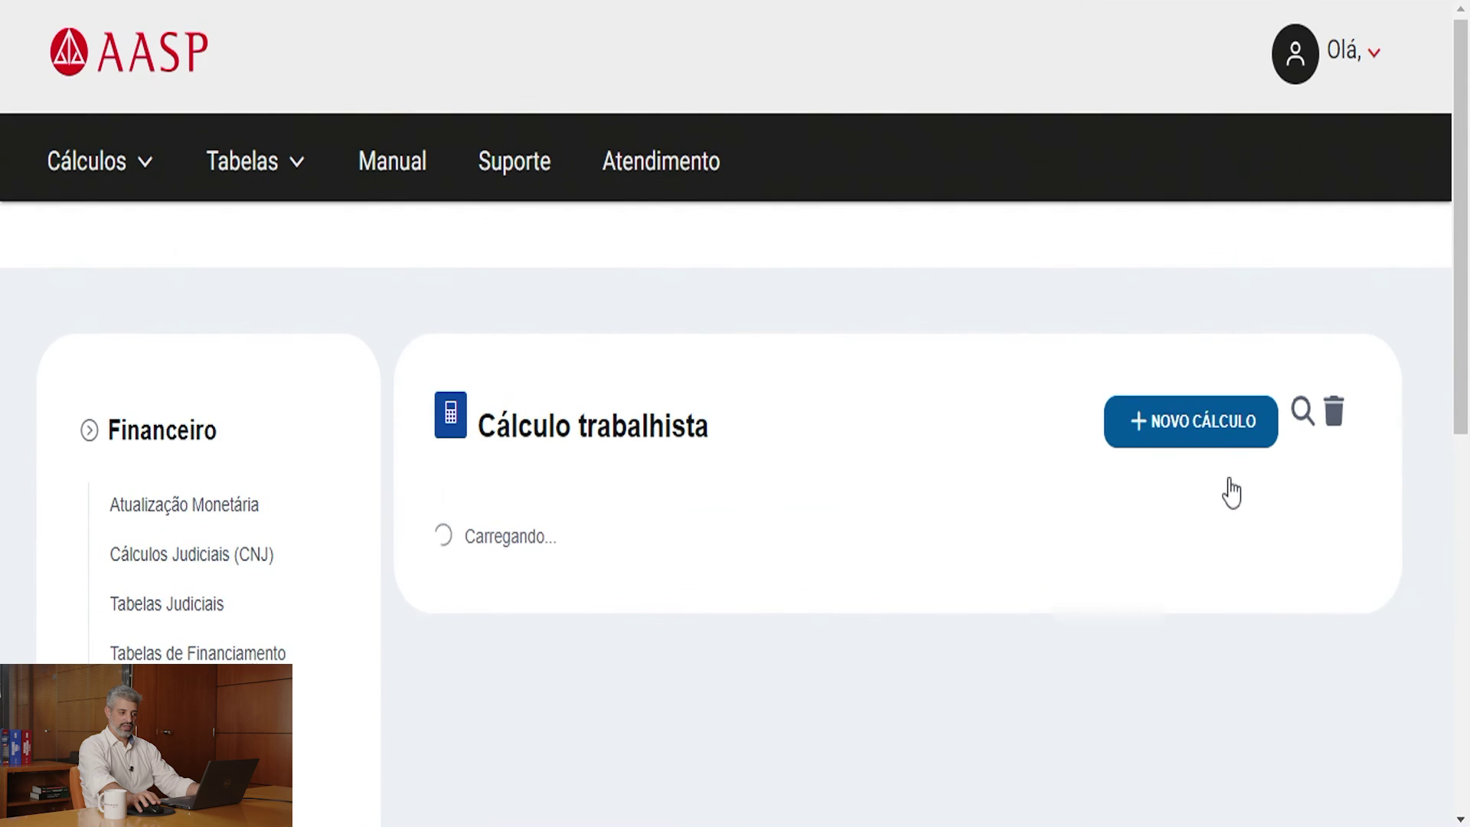